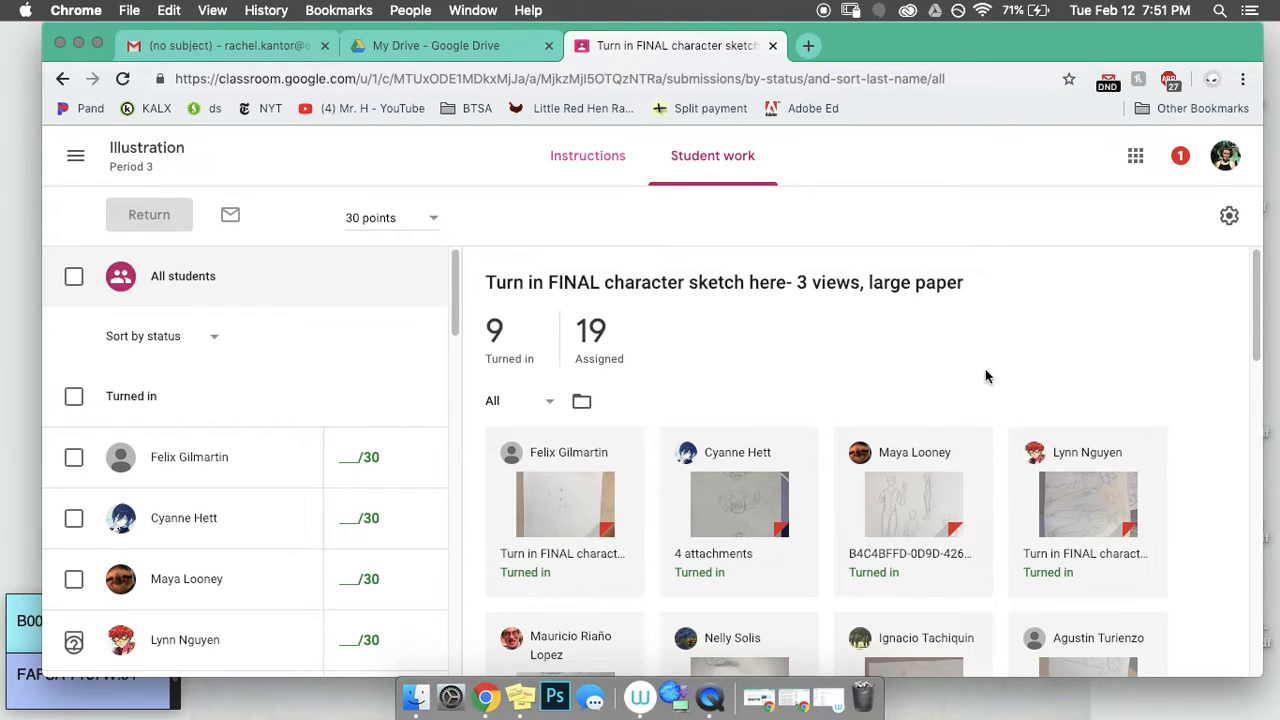
Step: Open a student's 'Turn in FINAL character sketch' JPG attachment in the grading view
{"action": "left_click", "coordinate": [1076, 558]}
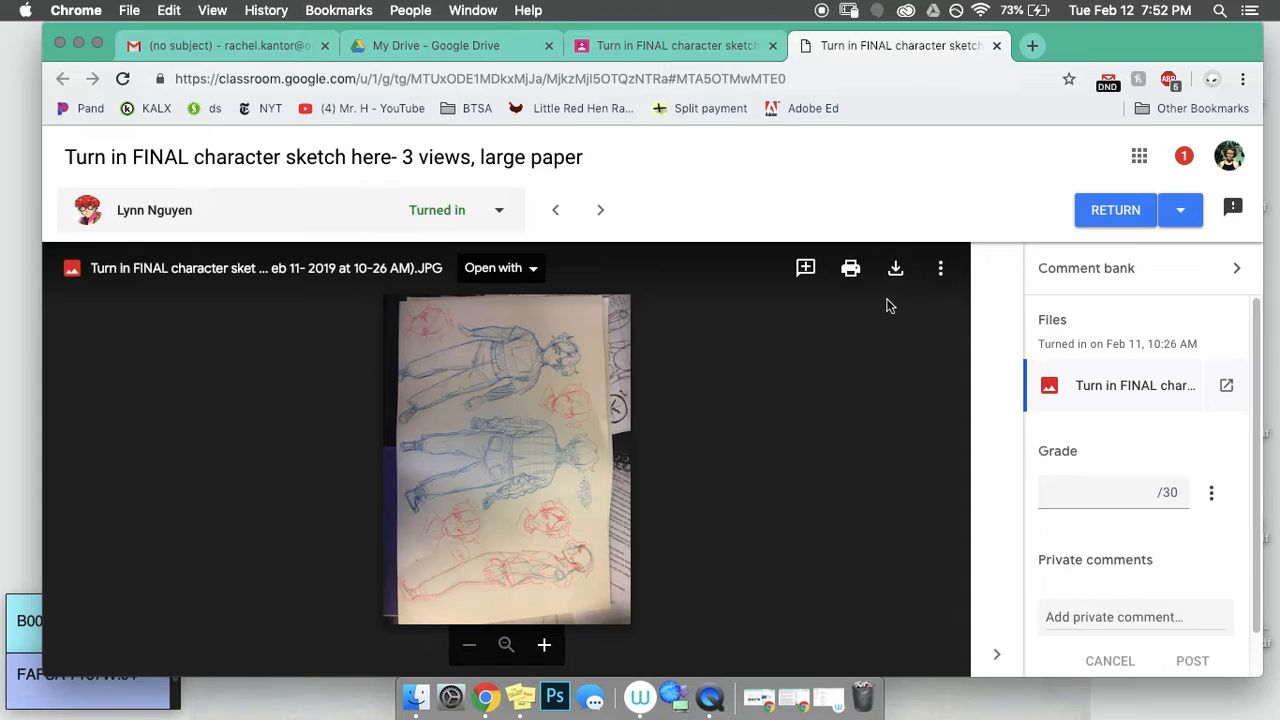
Step: Download the submitted sketch JPG, then minimize Chrome to reveal the desktop
{"action": "left_click", "coordinate": [895, 270]}
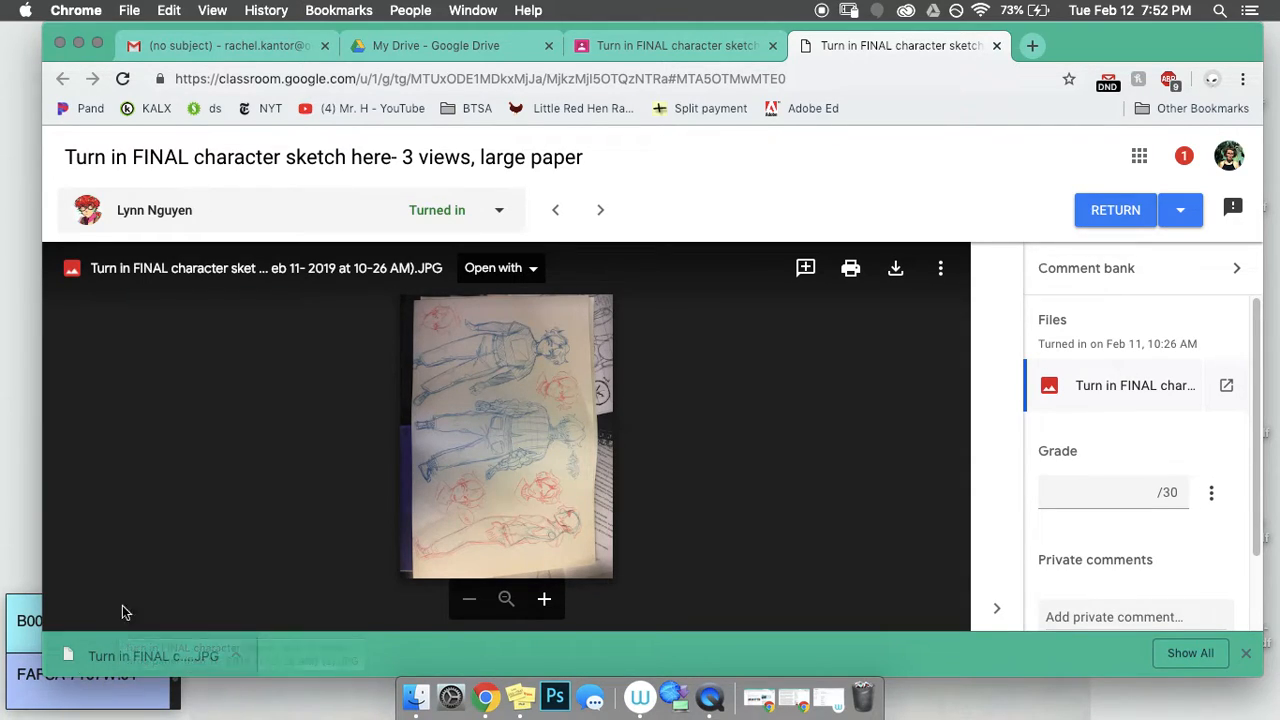
{"action": "left_click", "coordinate": [79, 43]}
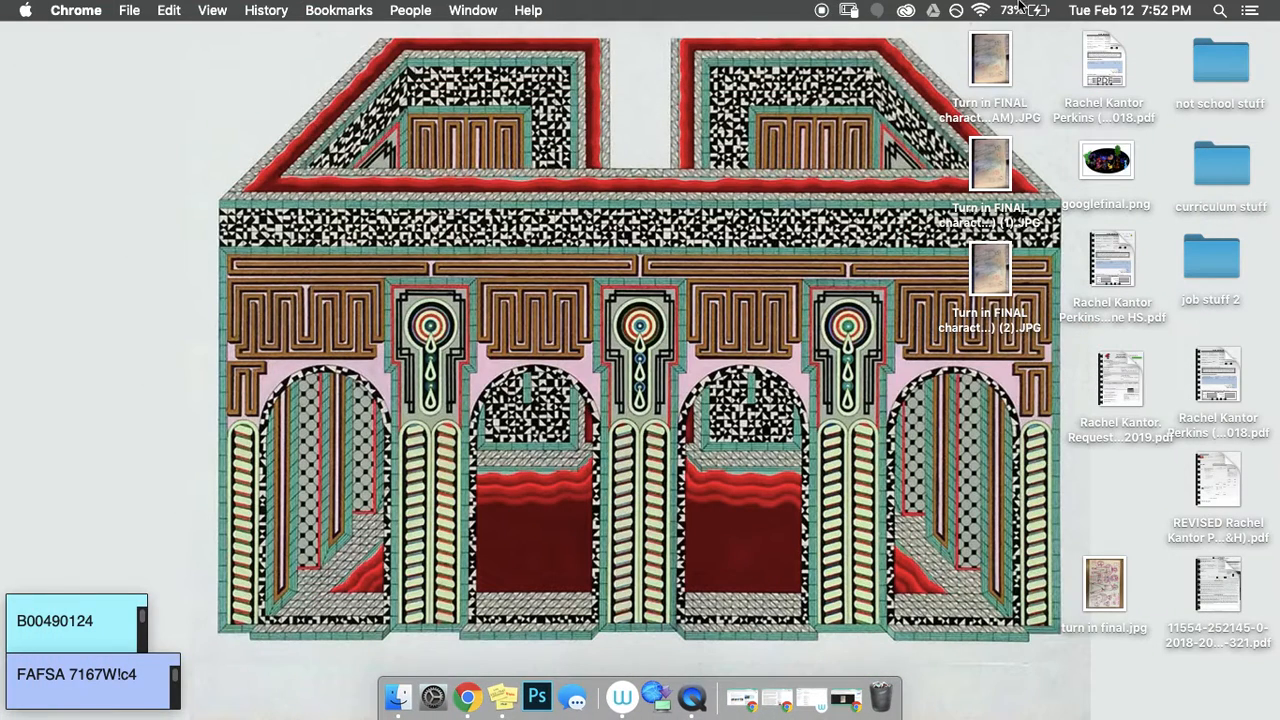
Step: Search Spotlight for 'turn in' and drag turn in final.jpg onto the desktop as a copy
{"action": "left_click", "coordinate": [1220, 12]}
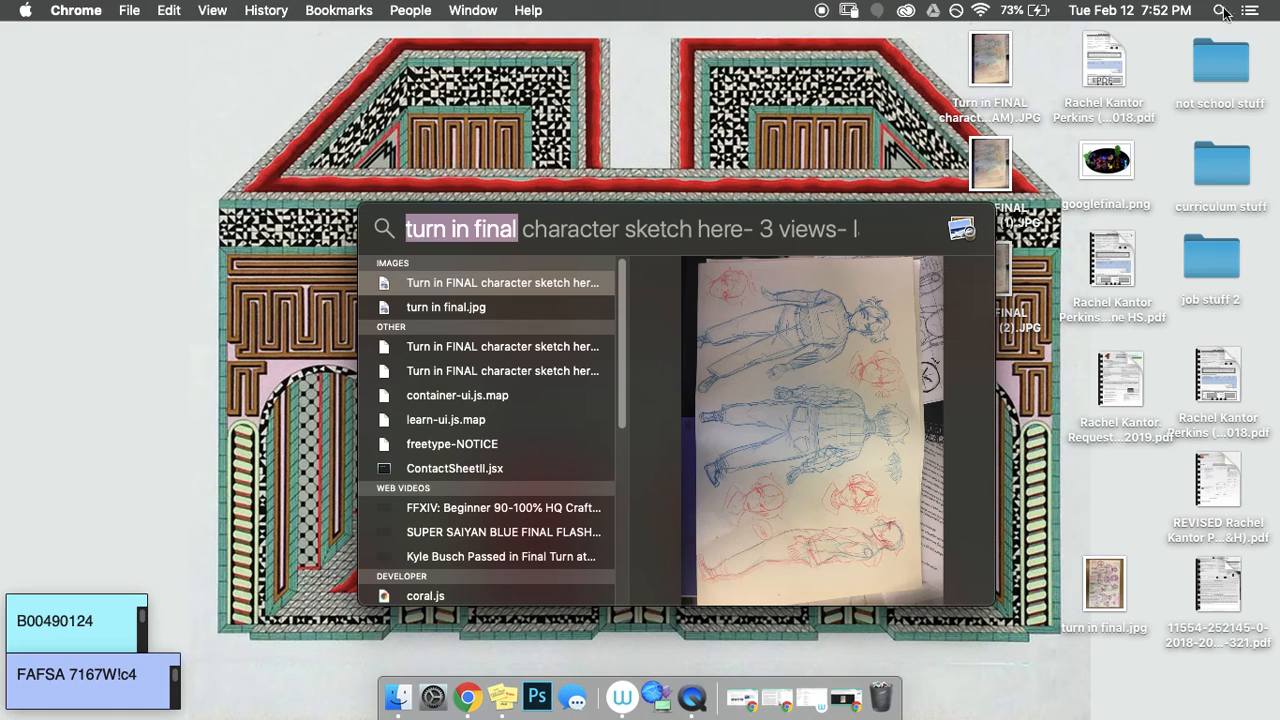
{"action": "key", "text": "BackSpace"}
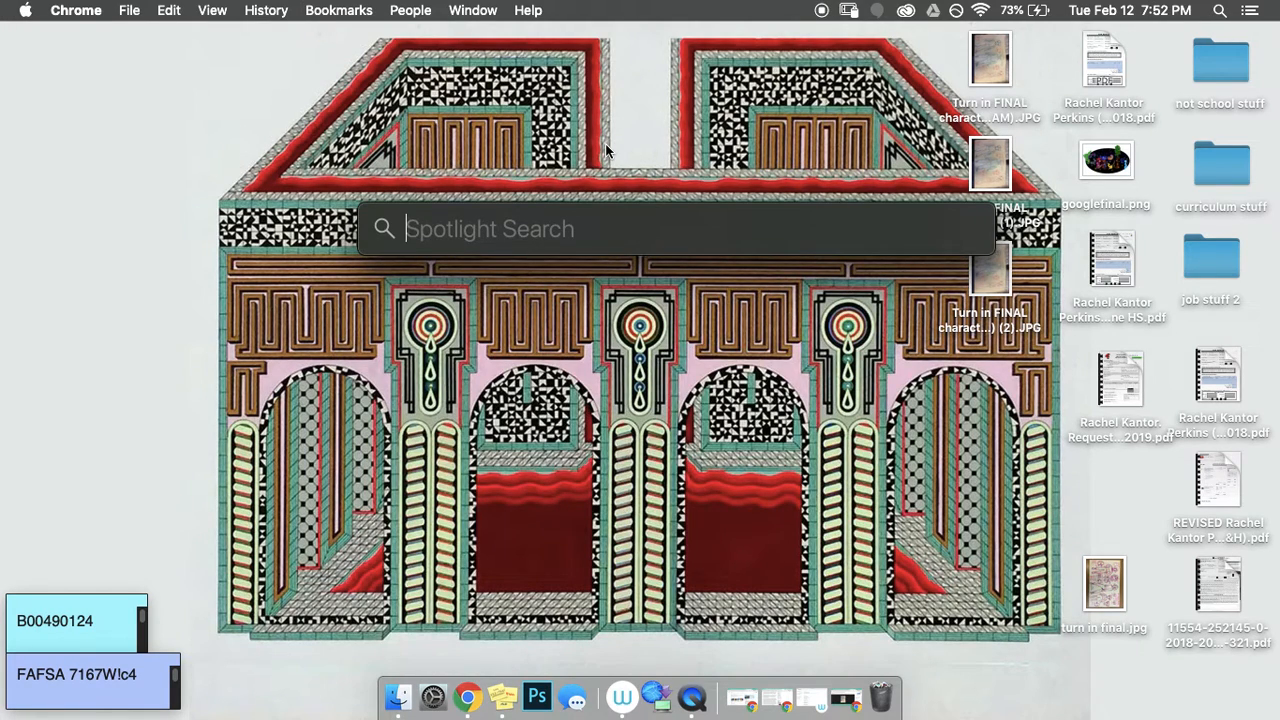
{"action": "type", "text": "turn"}
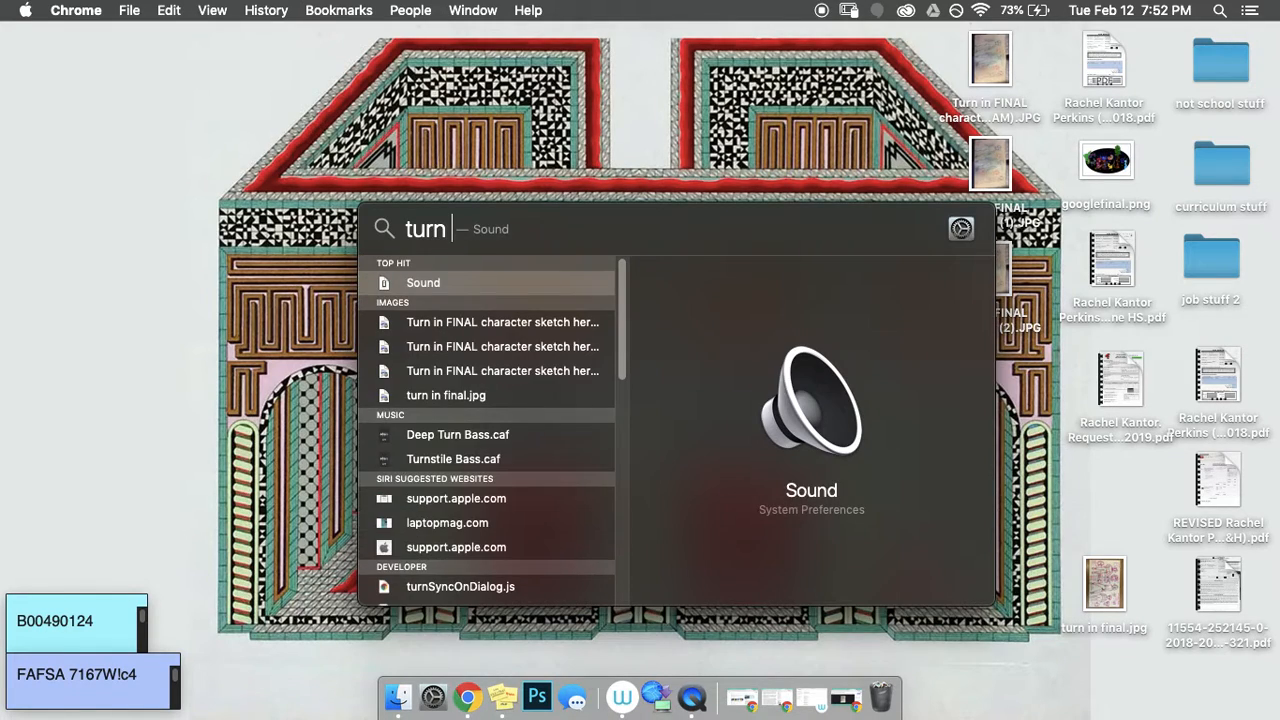
{"action": "type", "text": " in"}
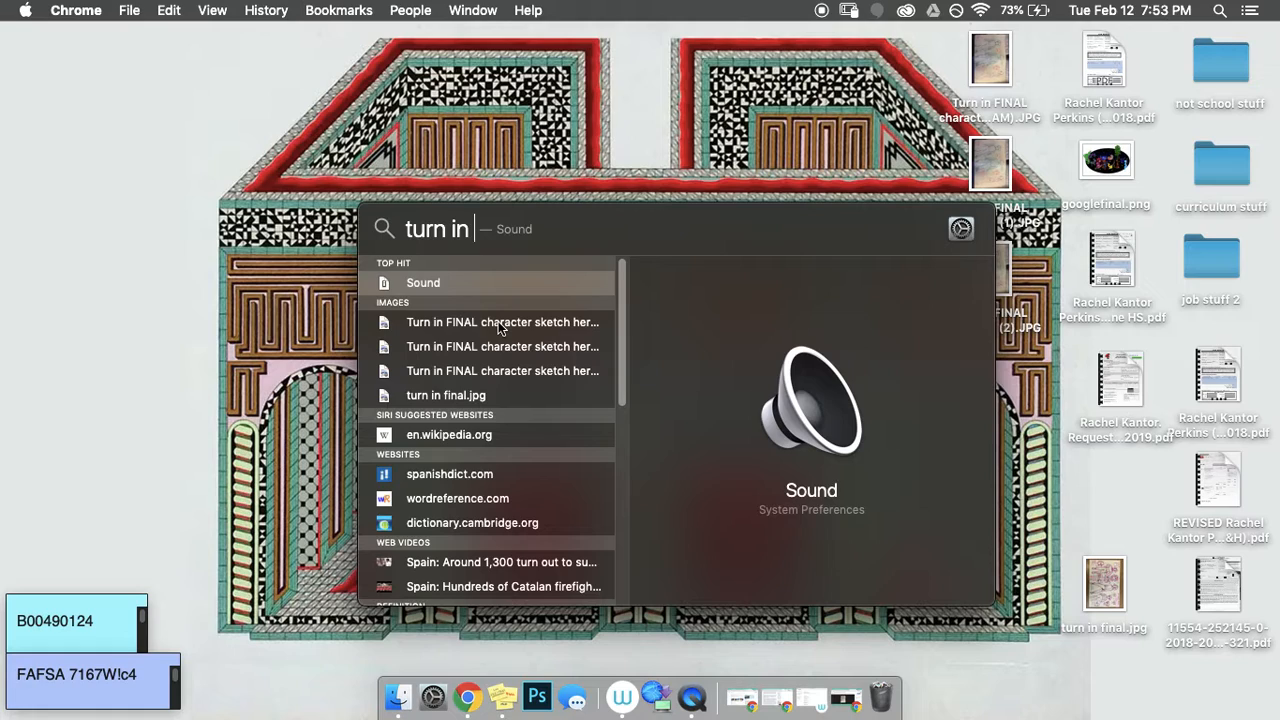
{"action": "left_click", "coordinate": [444, 397]}
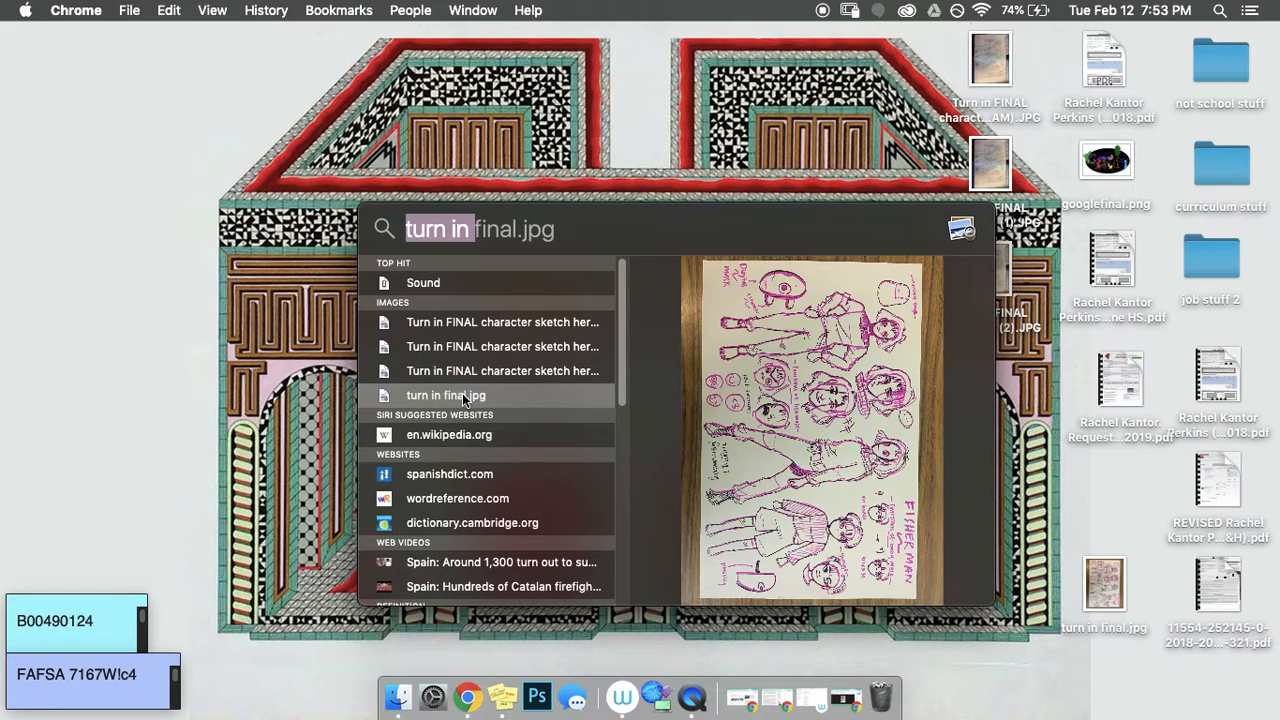
{"action": "left_click", "coordinate": [463, 400]}
{"action": "left_click_drag", "start_coordinate": [463, 400], "coordinate": [1094, 494]}
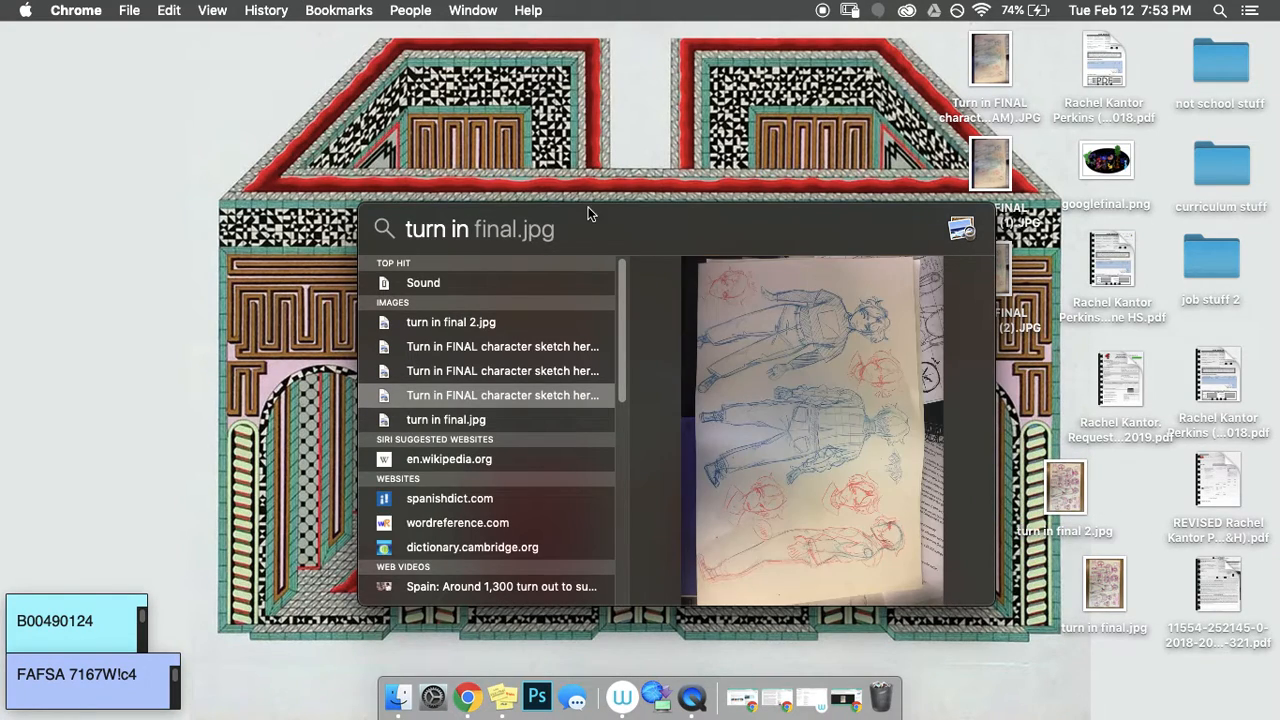
{"action": "left_click", "coordinate": [390, 177]}
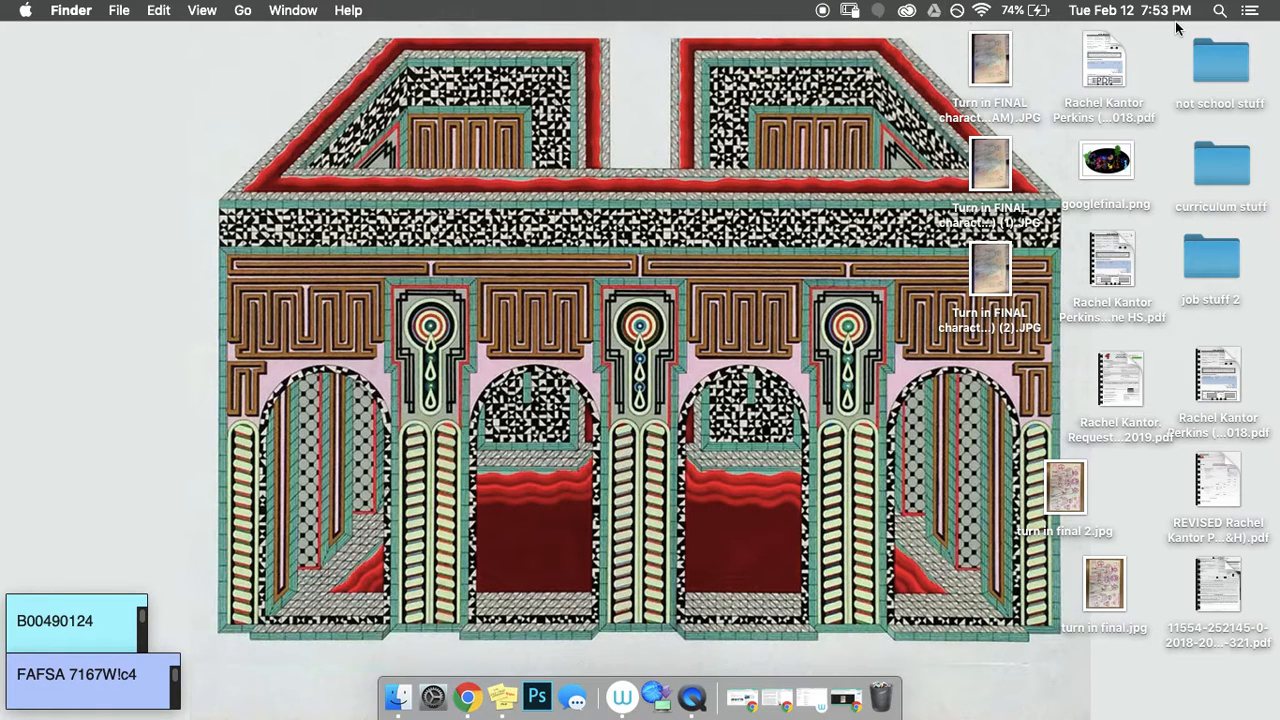
Step: Search Spotlight for 'photosho' and launch Adobe Photoshop CC 2019
{"action": "left_click", "coordinate": [1220, 10]}
{"action": "key", "text": "BackSpace"}
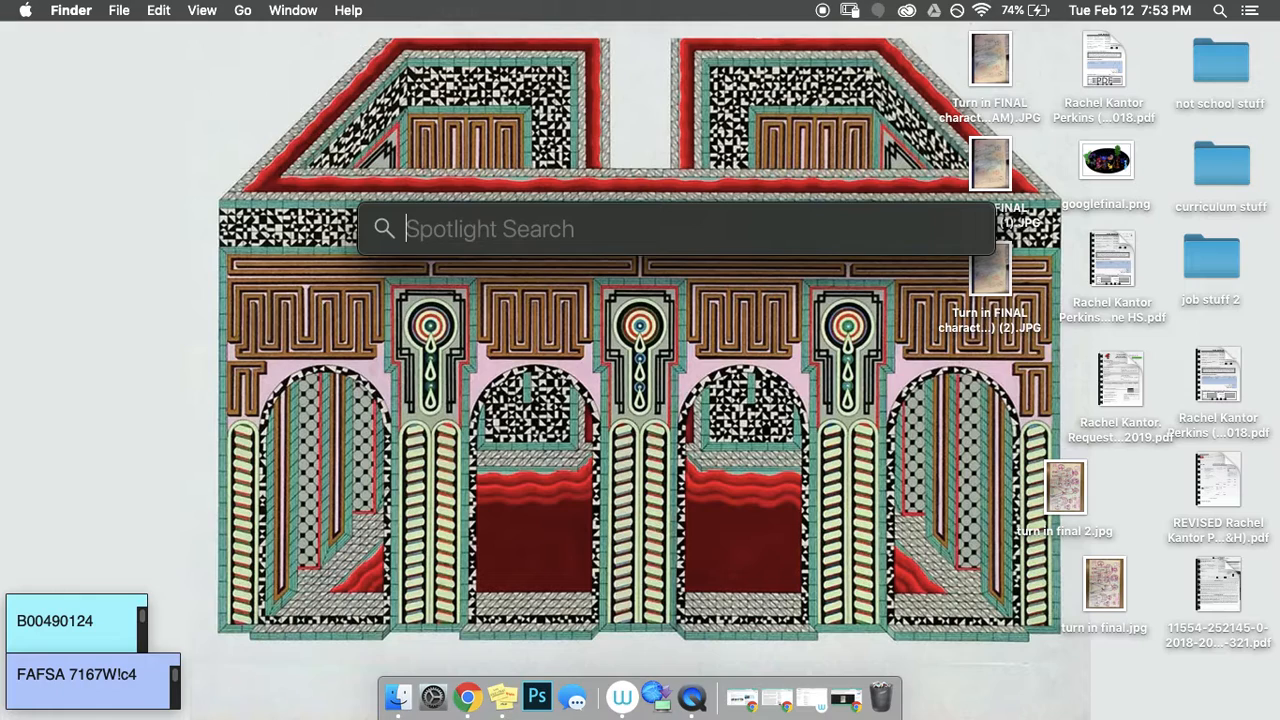
{"action": "type", "text": "photosho"}
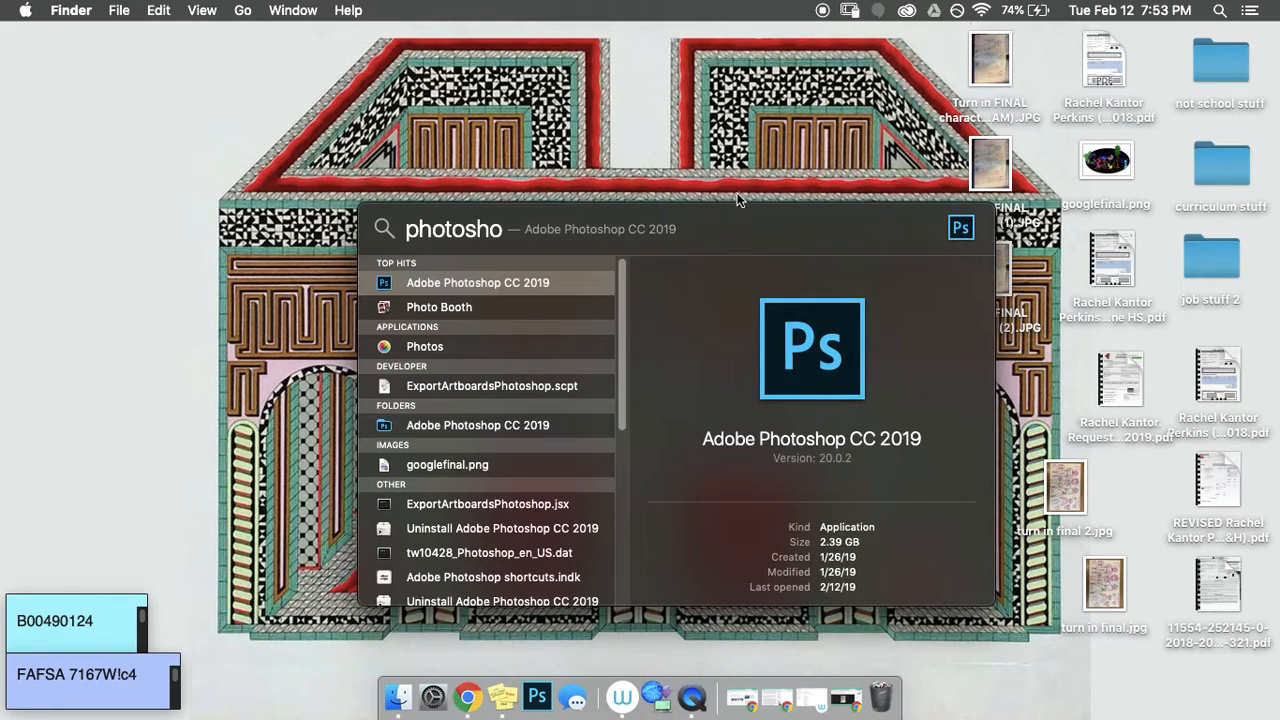
{"action": "double_click", "coordinate": [496, 284]}
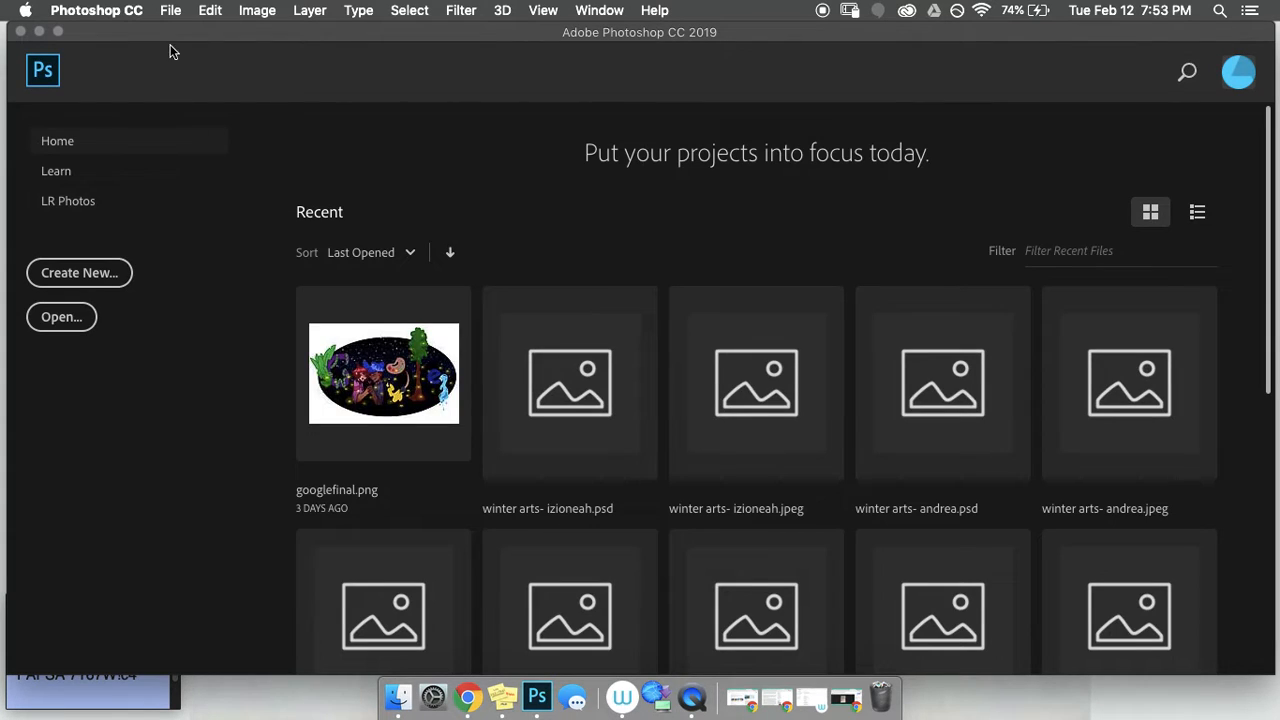
Step: Open turn in final.jpg from the Desktop via File > Open
{"action": "left_click", "coordinate": [170, 10]}
{"action": "left_click", "coordinate": [182, 51]}
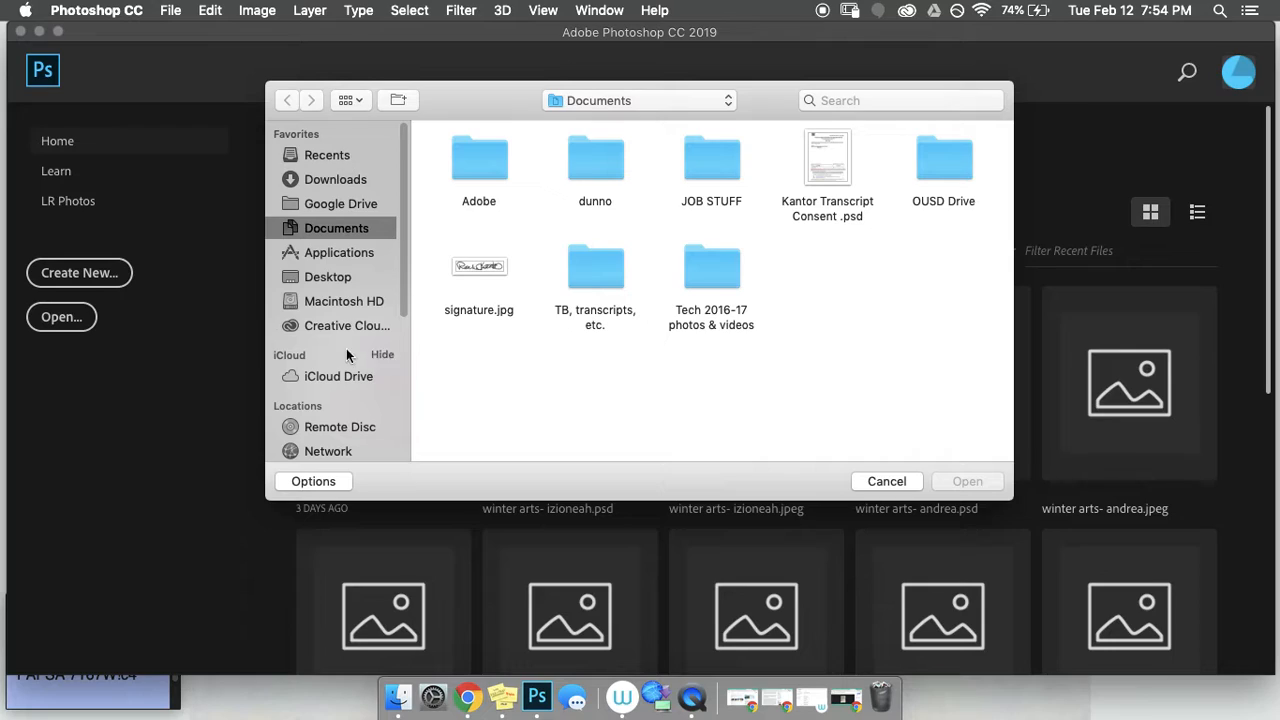
{"action": "left_click", "coordinate": [339, 285]}
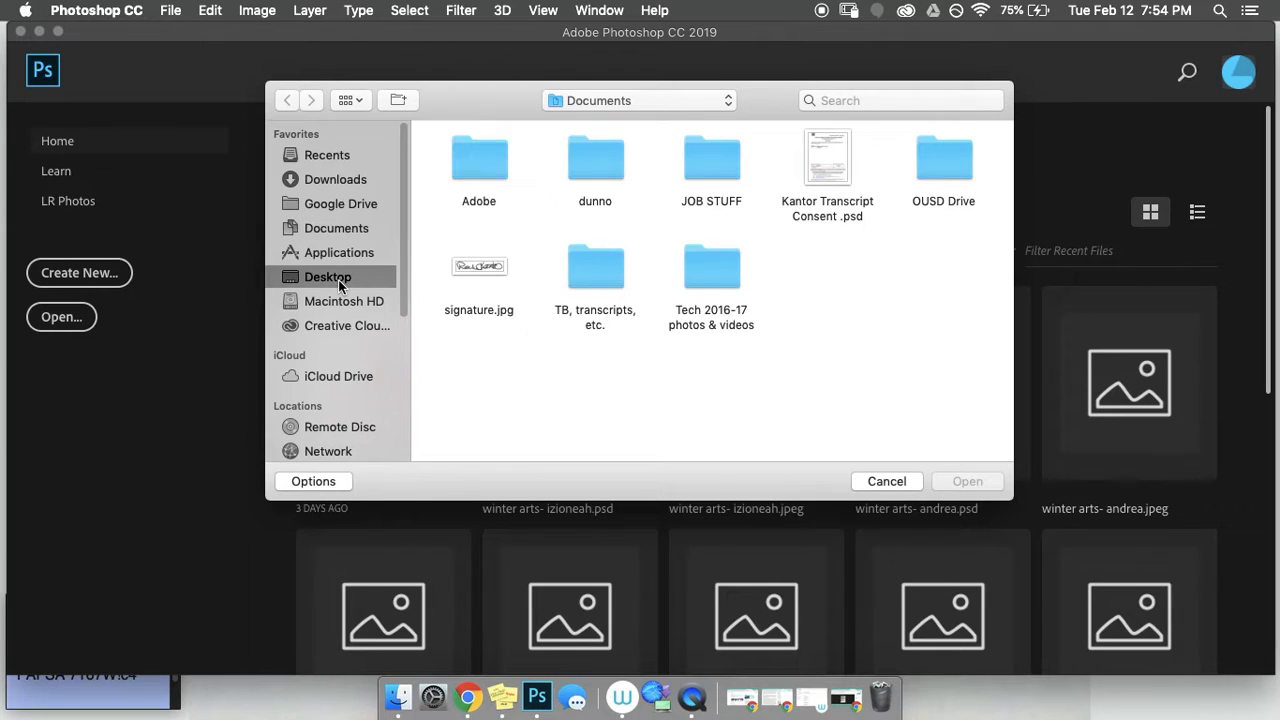
{"action": "scroll", "coordinate": [672, 341], "scroll_direction": "down", "scroll_amount": 2}
{"action": "scroll", "coordinate": [670, 341], "scroll_direction": "up", "scroll_amount": 2}
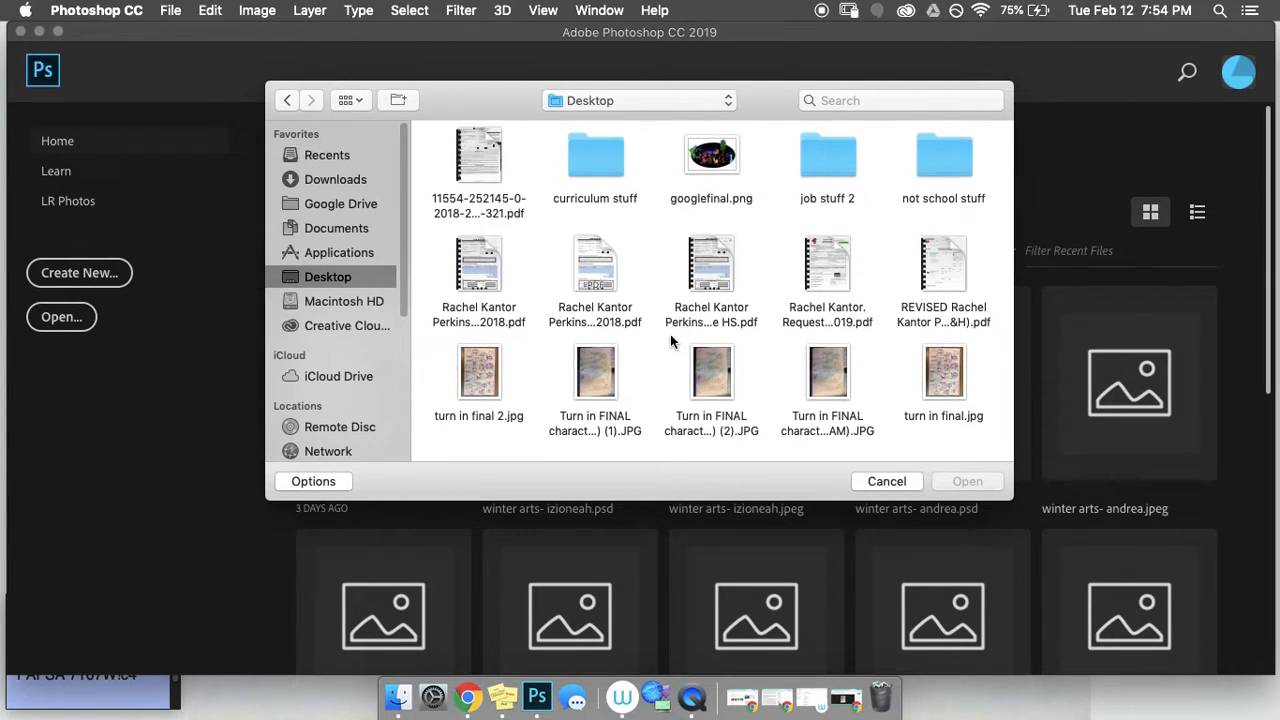
{"action": "left_click", "coordinate": [946, 375]}
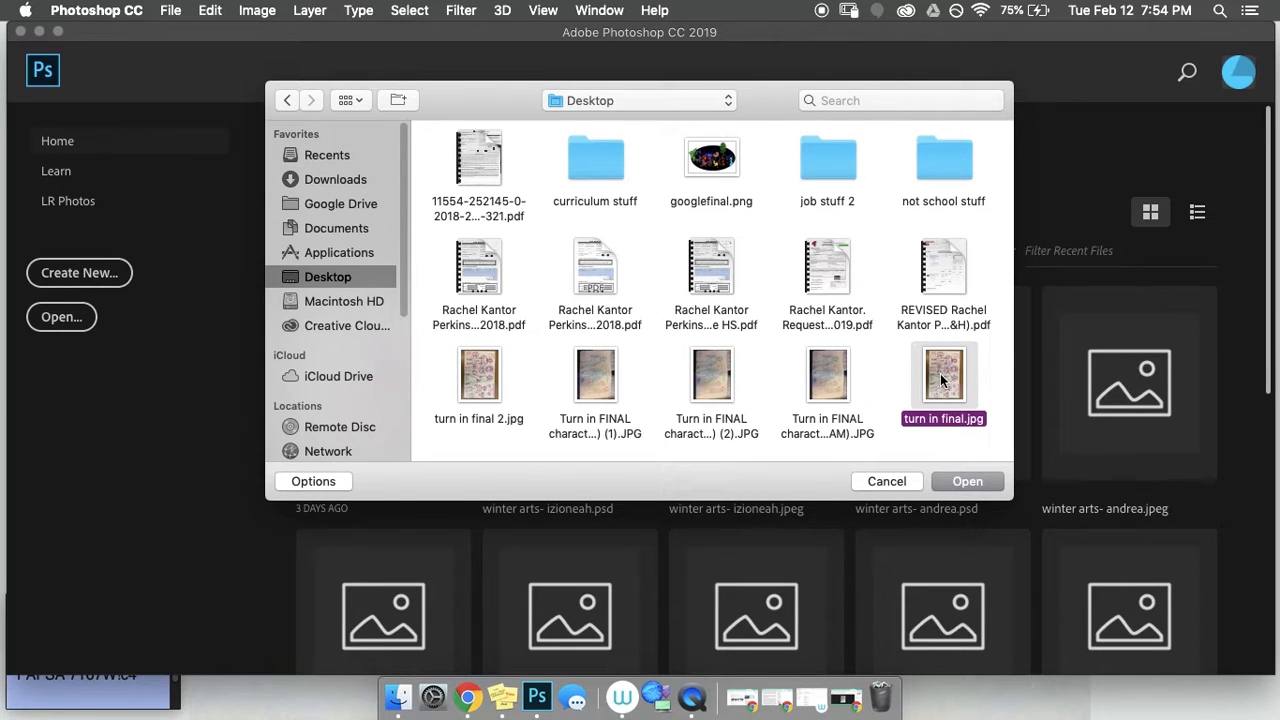
{"action": "left_click", "coordinate": [970, 482]}
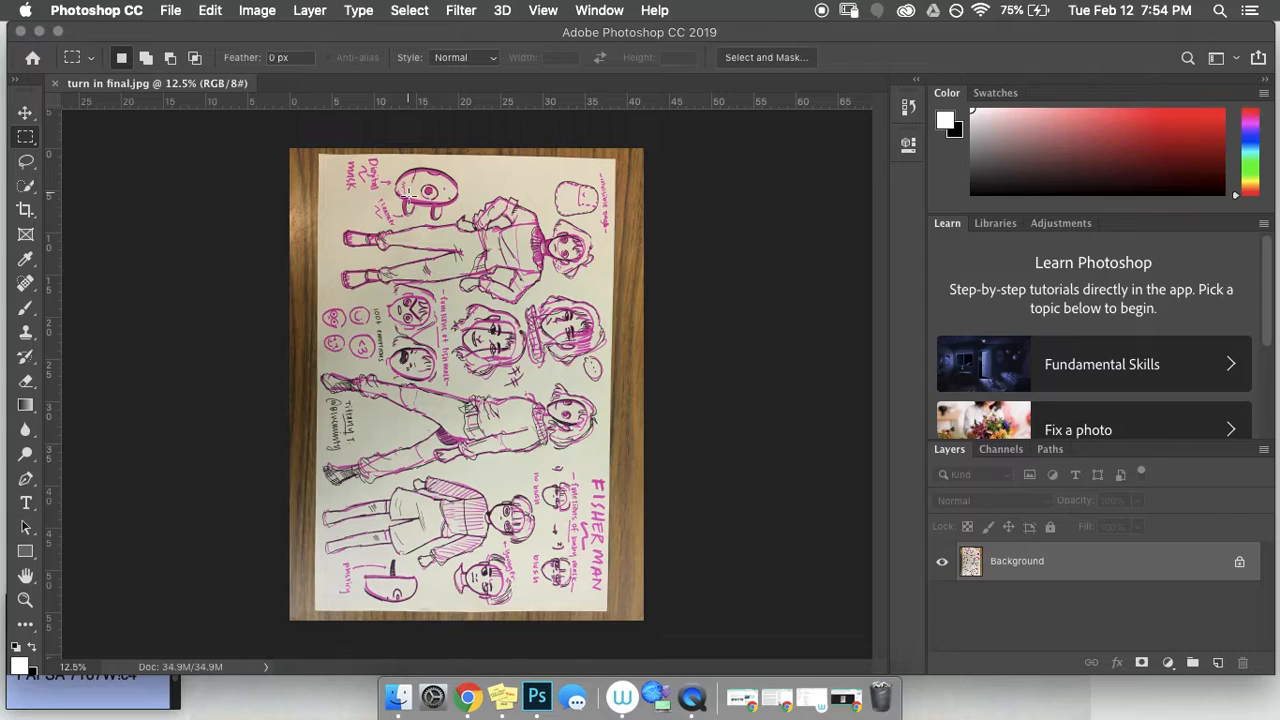
Step: Rotate the image 90° counter-clockwise using Image > Image Rotation
{"action": "left_click", "coordinate": [257, 12]}
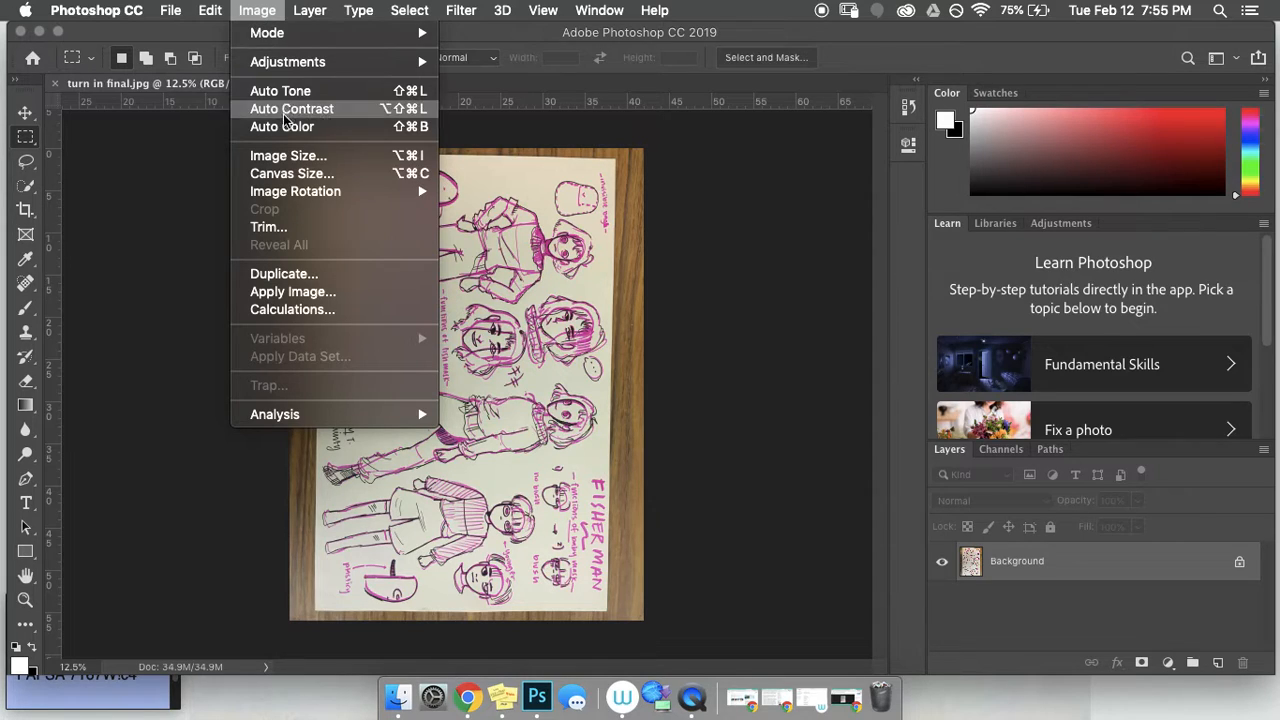
{"action": "mouse_move", "coordinate": [290, 198]}
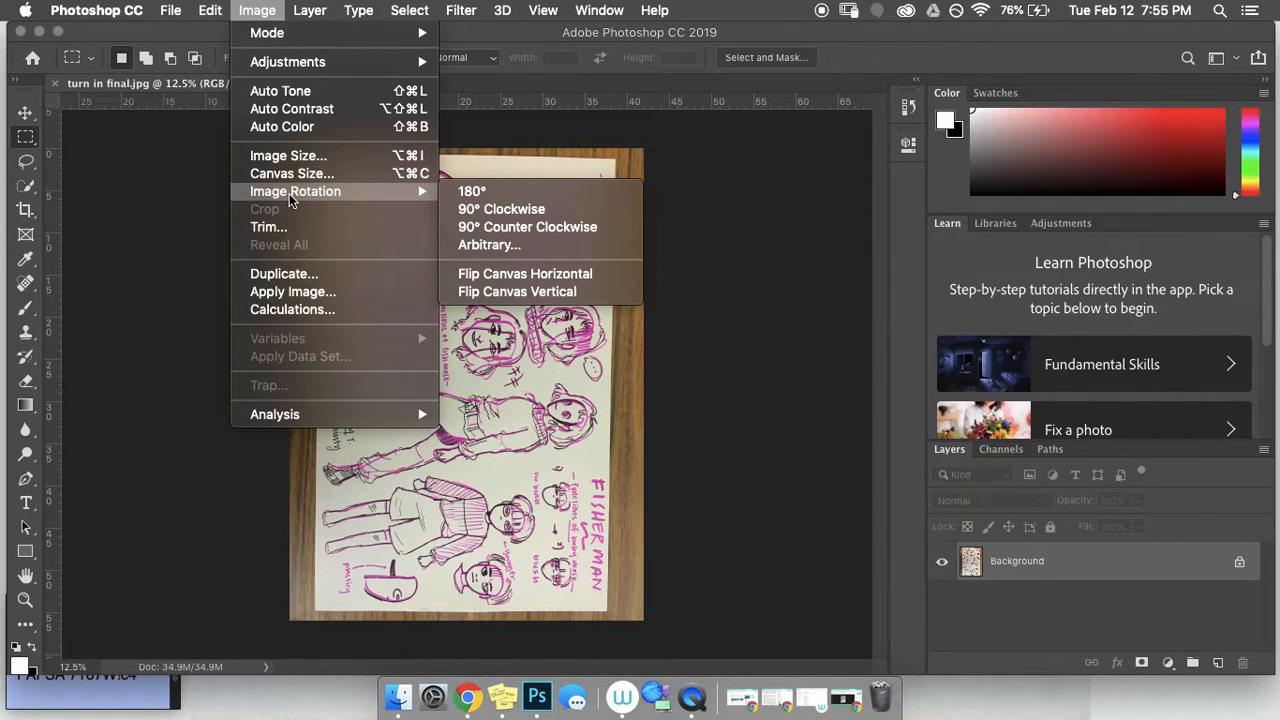
{"action": "left_click", "coordinate": [505, 231]}
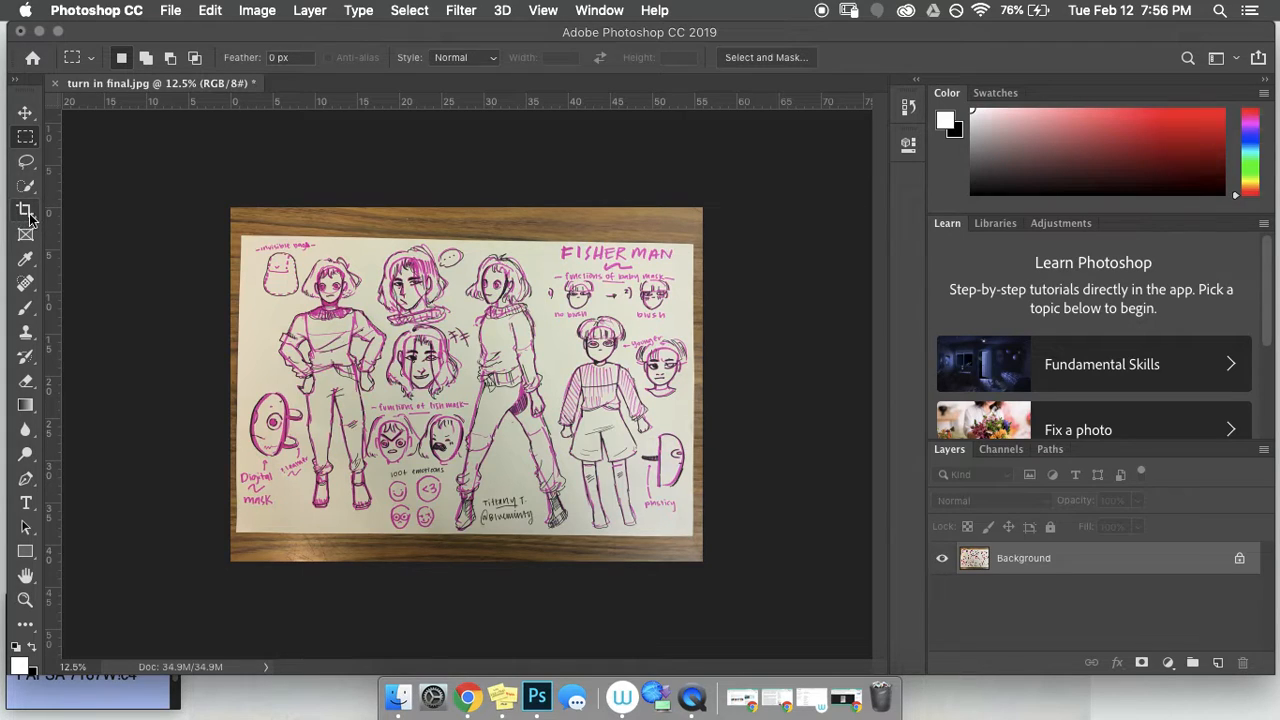
Step: With the Crop tool, pull the bottom, top, right and left edges in to the paper
{"action": "left_click", "coordinate": [26, 211]}
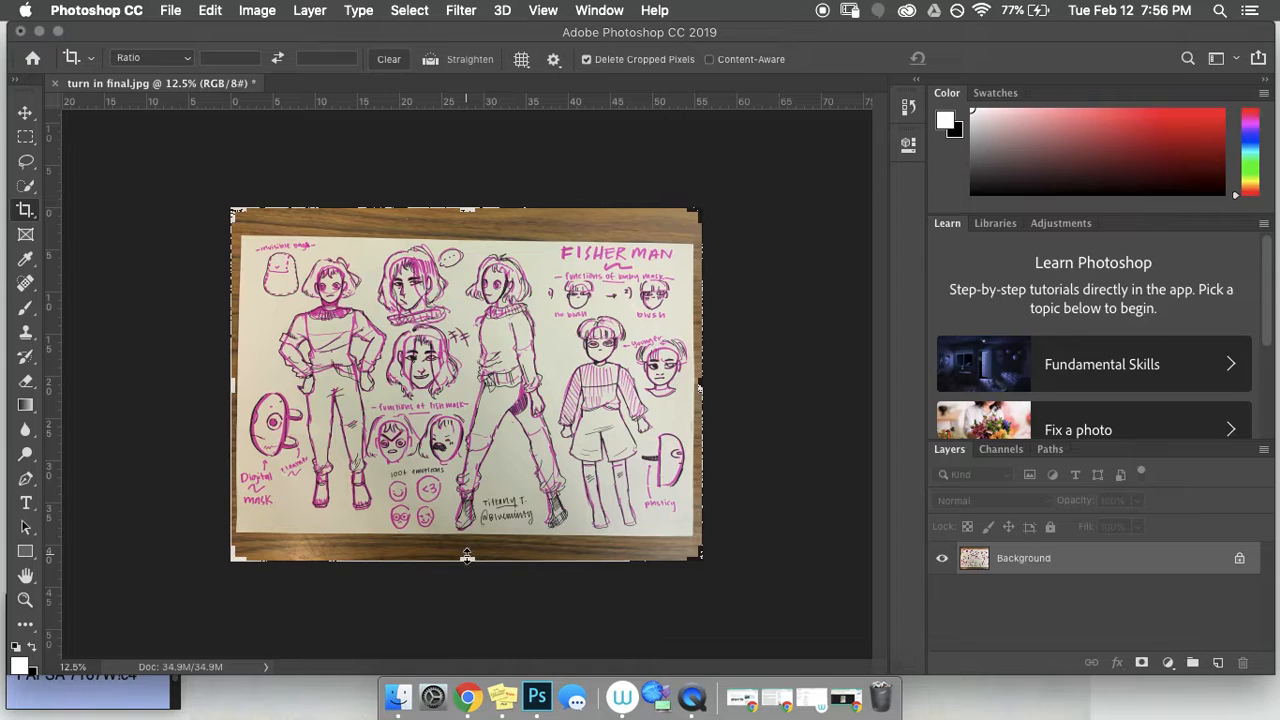
{"action": "left_click_drag", "start_coordinate": [466, 554], "coordinate": [462, 548]}
{"action": "mouse_move", "coordinate": [471, 222]}
{"action": "left_mouse_down"}
{"action": "mouse_move", "coordinate": [473, 236]}
{"action": "mouse_move", "coordinate": [410, 280]}
{"action": "mouse_move", "coordinate": [492, 295]}
{"action": "mouse_move", "coordinate": [479, 281]}
{"action": "mouse_move", "coordinate": [494, 233]}
{"action": "mouse_move", "coordinate": [481, 307]}
{"action": "mouse_move", "coordinate": [487, 190]}
{"action": "mouse_move", "coordinate": [487, 306]}
{"action": "mouse_move", "coordinate": [485, 221]}
{"action": "mouse_move", "coordinate": [420, 250]}
{"action": "mouse_move", "coordinate": [480, 272]}
{"action": "mouse_move", "coordinate": [488, 262]}
{"action": "mouse_move", "coordinate": [488, 297]}
{"action": "mouse_move", "coordinate": [481, 236]}
{"action": "left_mouse_up"}
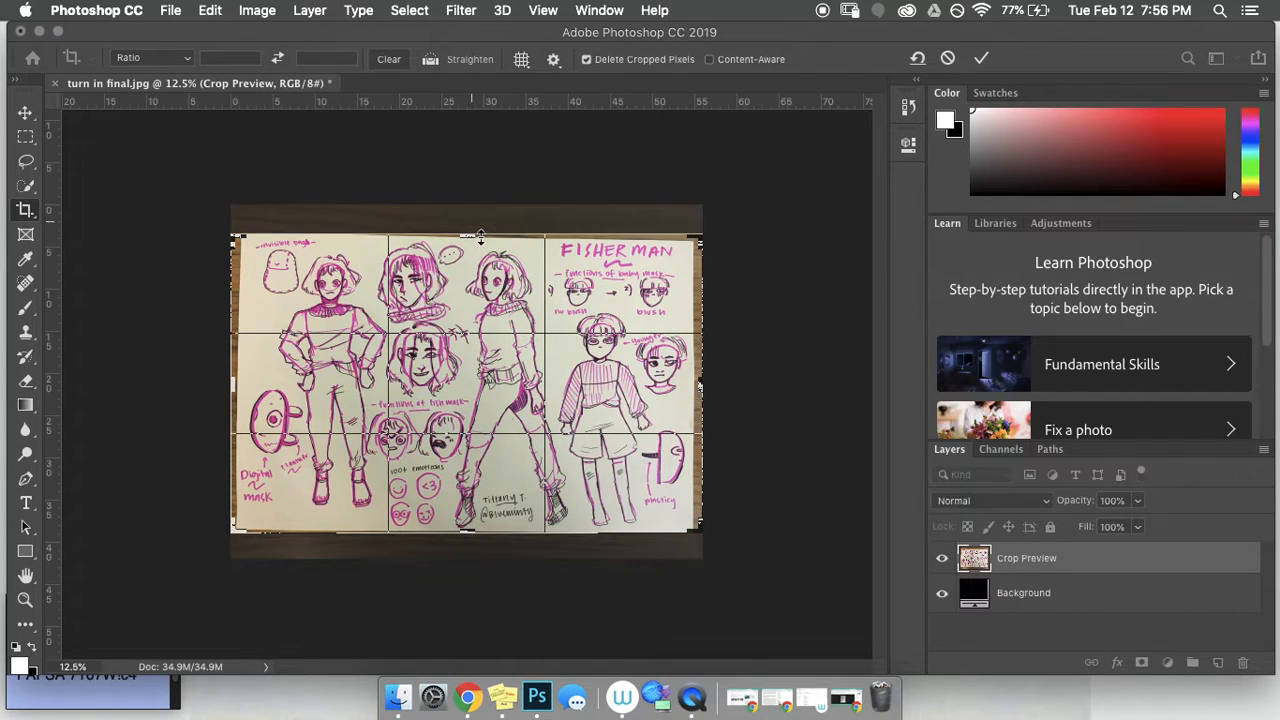
{"action": "left_click_drag", "start_coordinate": [695, 385], "coordinate": [694, 381]}
{"action": "left_click_drag", "start_coordinate": [234, 383], "coordinate": [241, 383]}
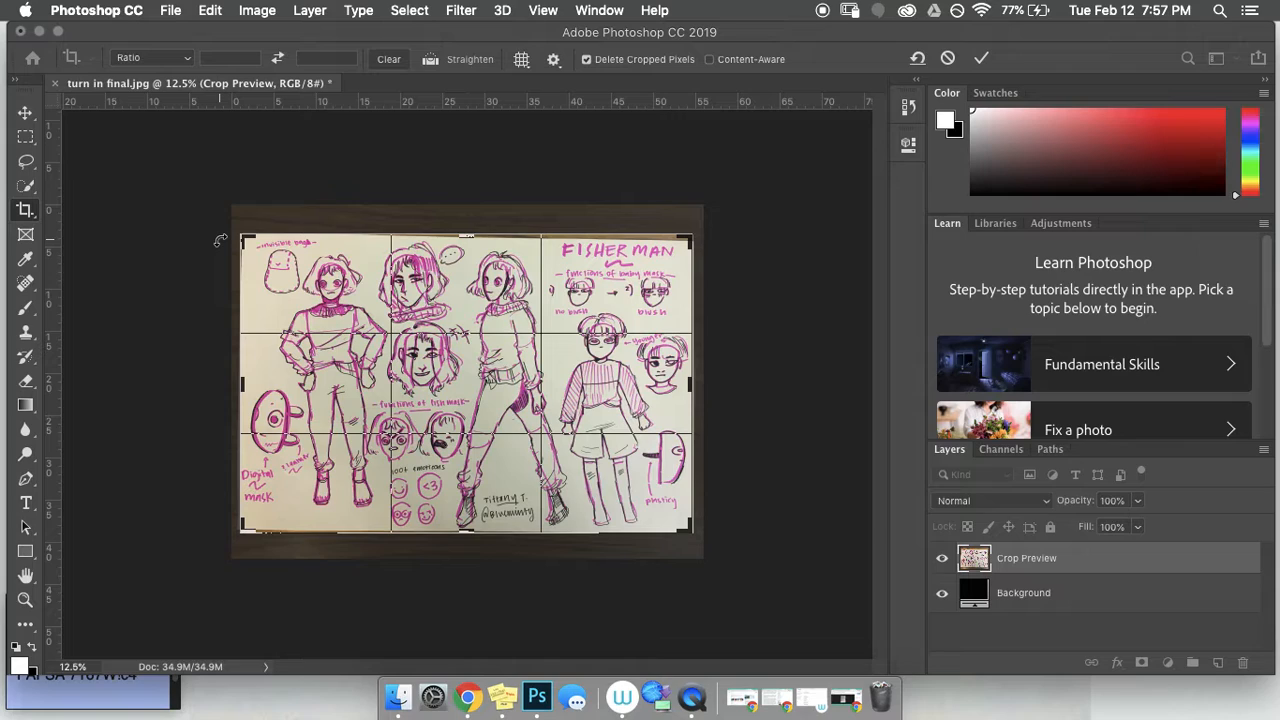
Step: Commit the crop with Return so only the sketch sheet remains
{"action": "key", "text": "Return"}
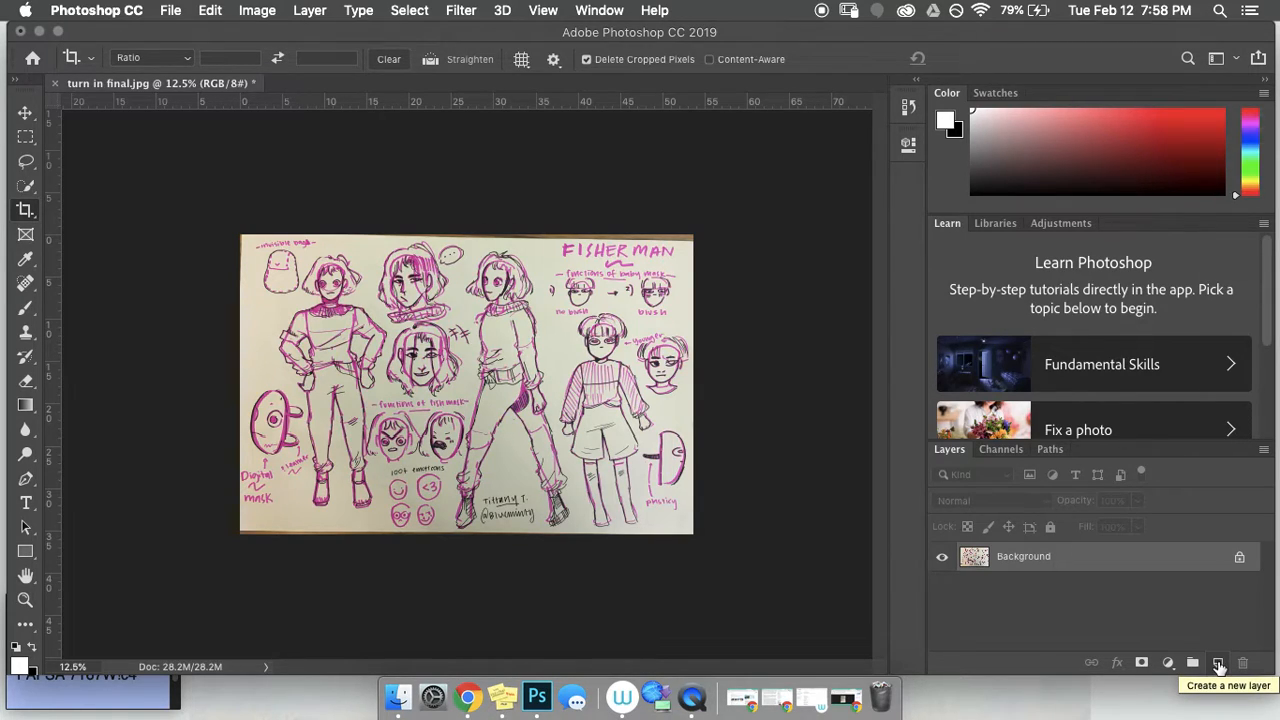
Step: Add a new empty Layer 1 above the Background layer
{"action": "left_click", "coordinate": [1219, 664]}
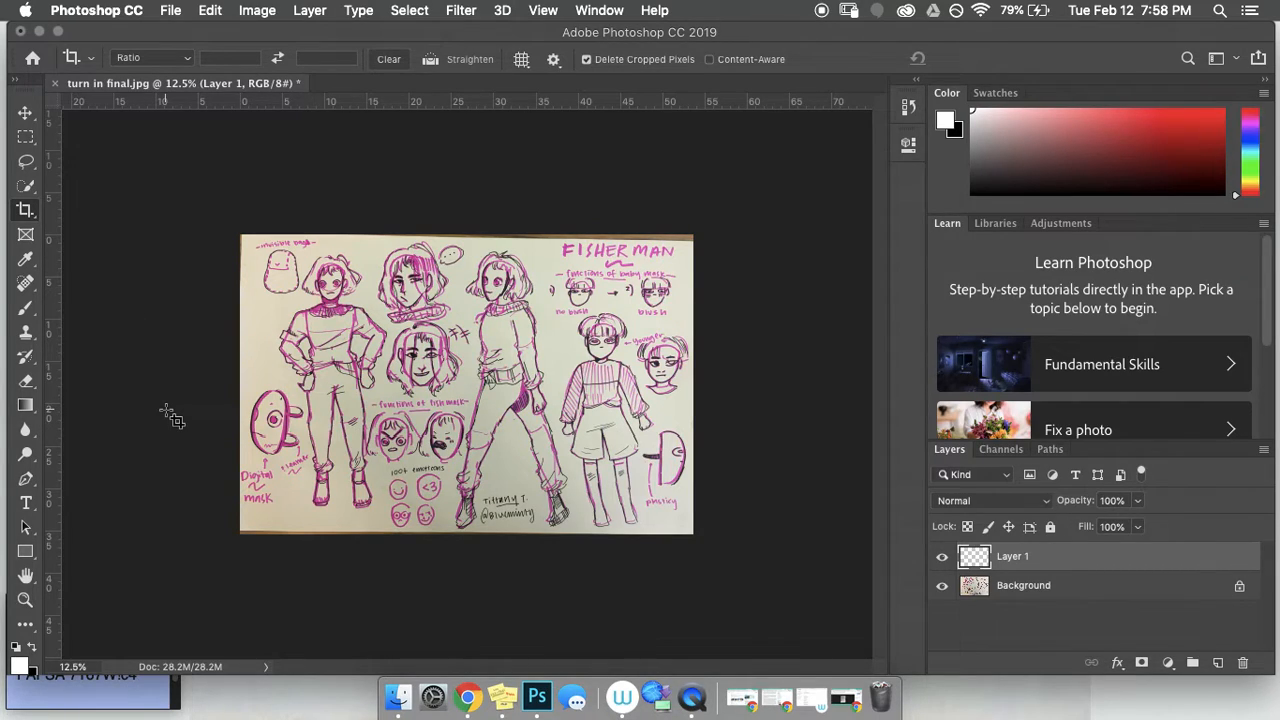
Step: Zoom in on the first girl's head and shoulders to 66.7% with the Zoom tool
{"action": "left_click", "coordinate": [26, 600]}
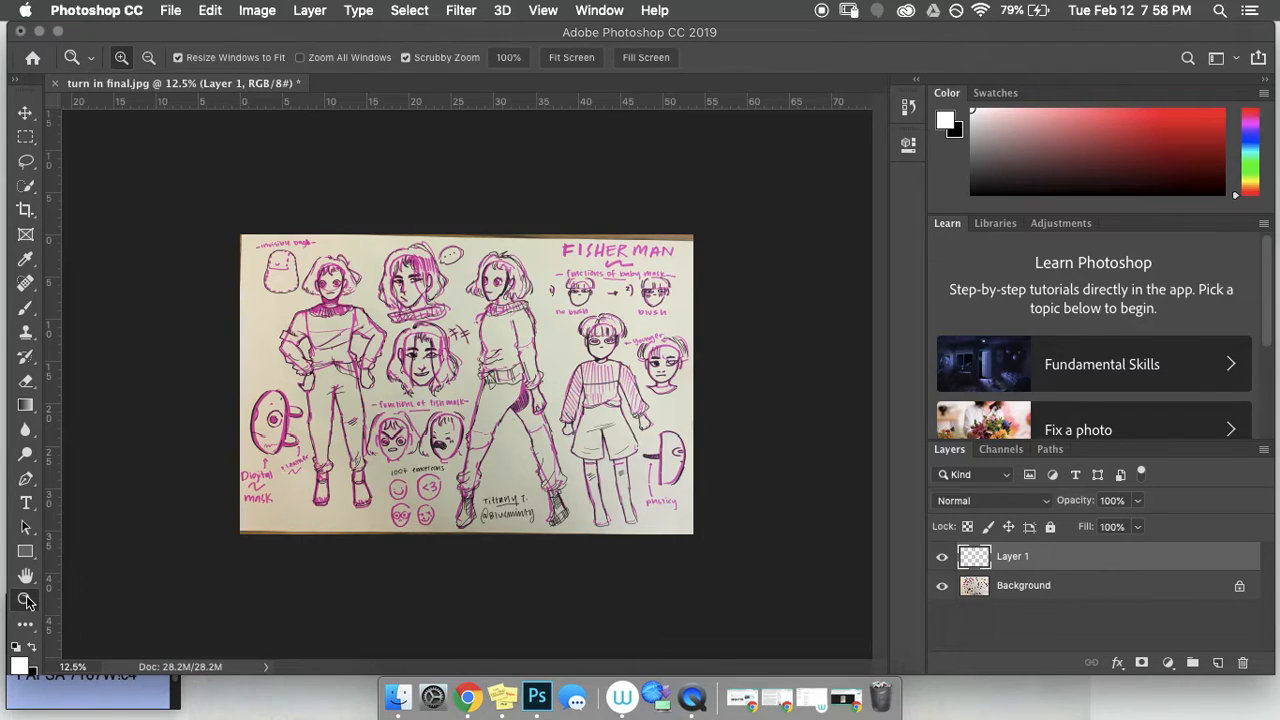
{"action": "left_click", "coordinate": [421, 348]}
{"action": "left_click", "coordinate": [268, 288]}
{"action": "left_click", "coordinate": [268, 285]}
{"action": "left_click", "coordinate": [266, 260]}
{"action": "scroll", "coordinate": [266, 260], "scroll_direction": "up", "scroll_amount": 4}
{"action": "scroll", "coordinate": [266, 260], "scroll_direction": "left", "scroll_amount": 4}
{"action": "left_click", "coordinate": [309, 262]}
{"action": "scroll", "coordinate": [309, 267], "scroll_direction": "down", "scroll_amount": 3}
{"action": "scroll", "coordinate": [306, 272], "scroll_direction": "up", "scroll_amount": 5}
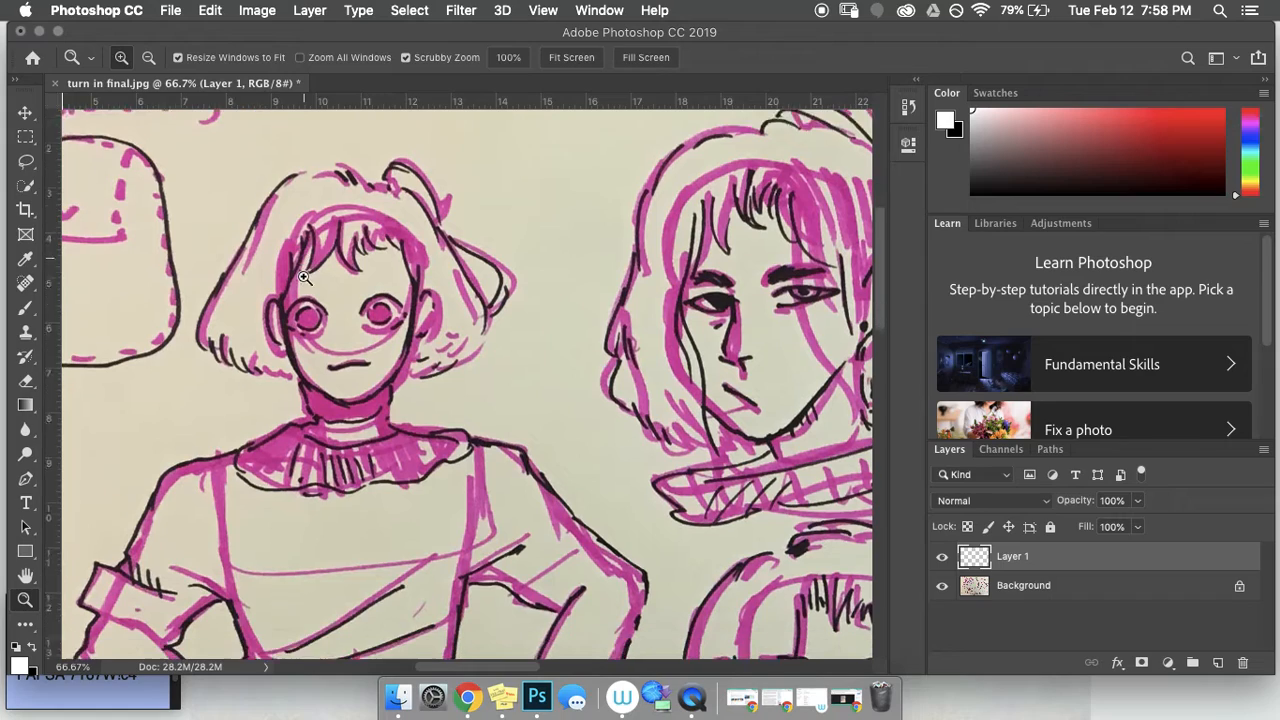
{"action": "scroll", "coordinate": [304, 277], "scroll_direction": "down", "scroll_amount": 1}
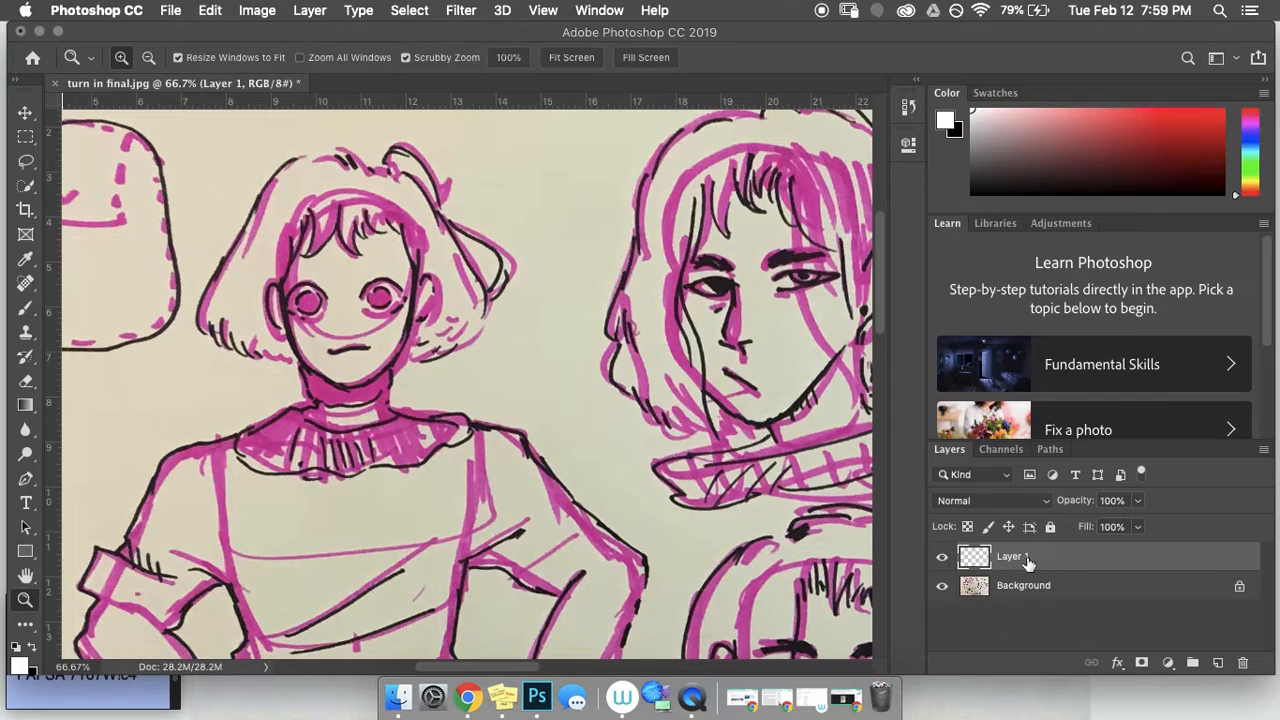
Step: Switch between Background and Layer 1, leaving Layer 1 active
{"action": "left_click", "coordinate": [1025, 589]}
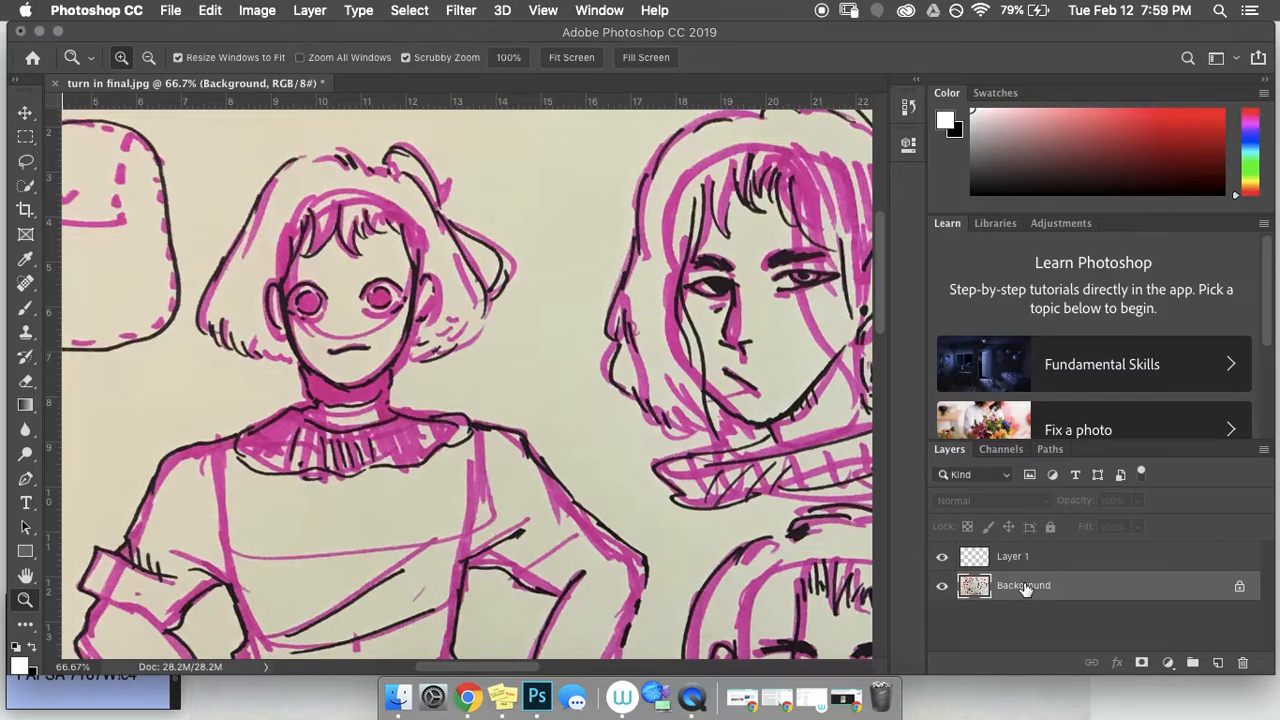
{"action": "left_click", "coordinate": [1027, 558]}
{"action": "left_click", "coordinate": [1023, 587]}
{"action": "left_click", "coordinate": [1022, 558]}
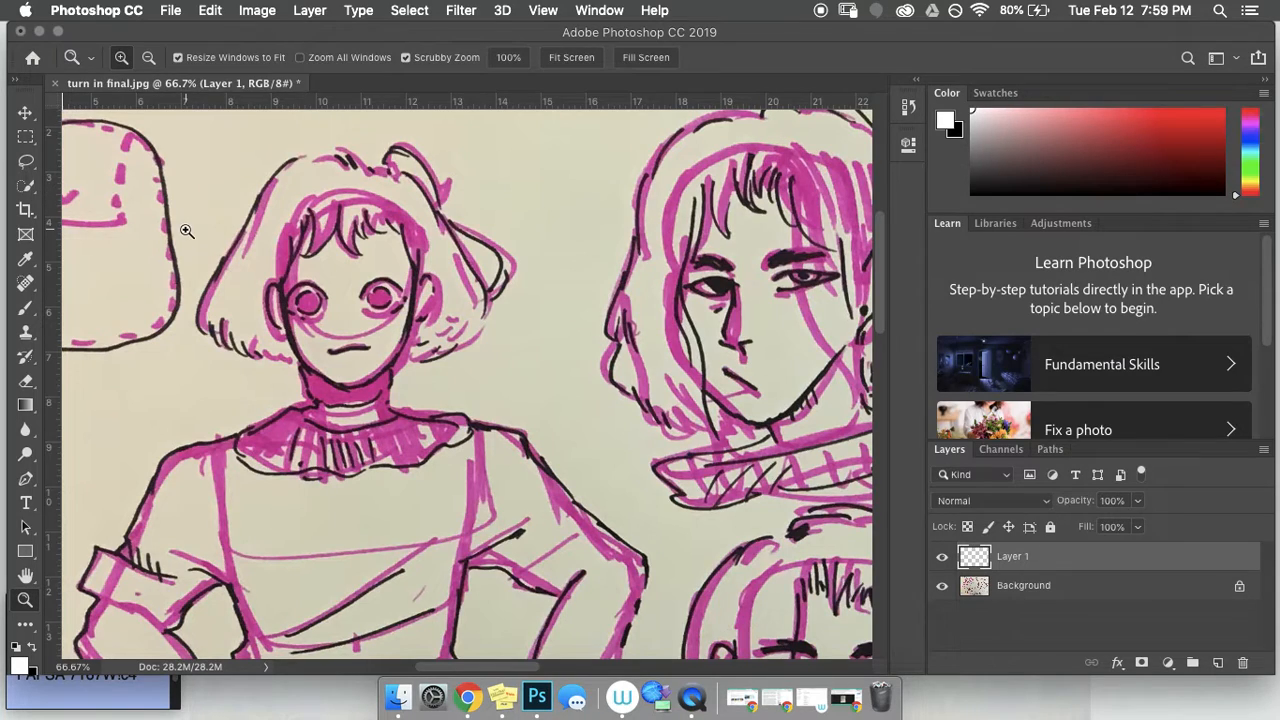
Step: Brush a white stroke along the top of the girl's hair, undoing the extra zigzag stroke
{"action": "left_click", "coordinate": [26, 312]}
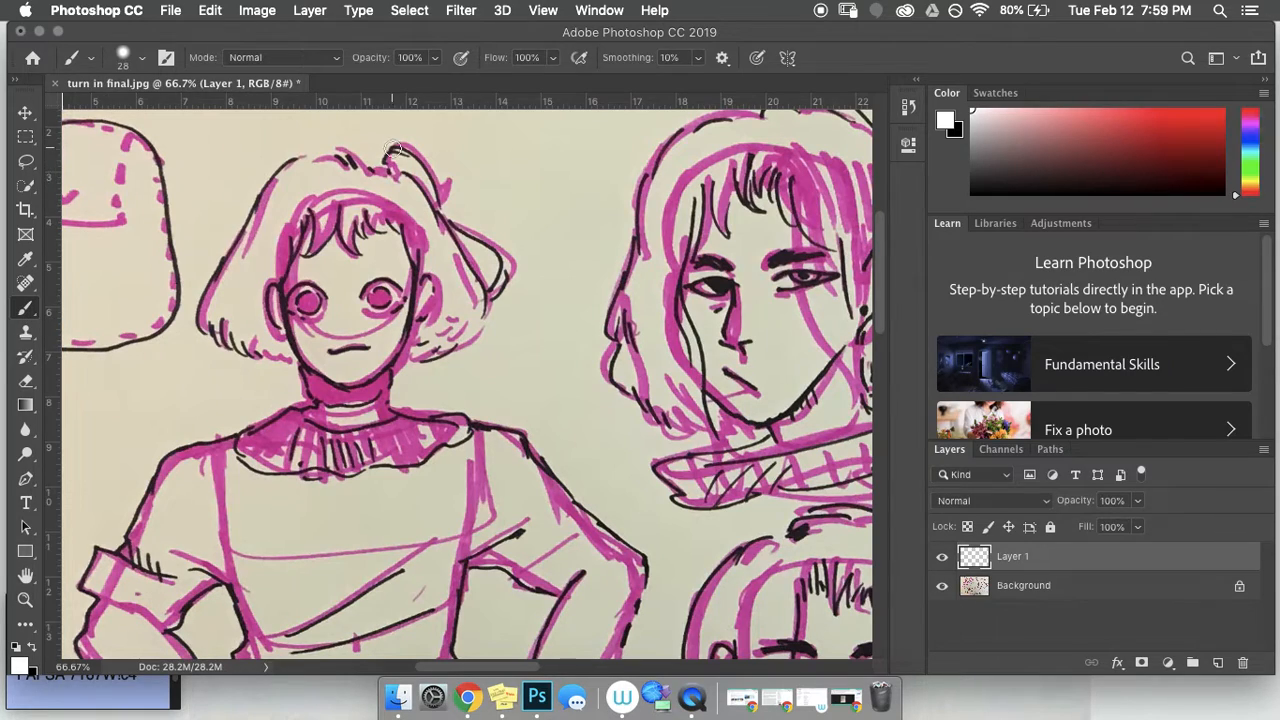
{"action": "mouse_move", "coordinate": [355, 163]}
{"action": "left_mouse_down"}
{"action": "mouse_move", "coordinate": [316, 166]}
{"action": "mouse_move", "coordinate": [256, 208]}
{"action": "left_mouse_up"}
{"action": "mouse_move", "coordinate": [352, 163]}
{"action": "left_mouse_down"}
{"action": "mouse_move", "coordinate": [287, 170]}
{"action": "mouse_move", "coordinate": [216, 277]}
{"action": "mouse_move", "coordinate": [203, 320]}
{"action": "mouse_move", "coordinate": [217, 321]}
{"action": "mouse_move", "coordinate": [230, 357]}
{"action": "mouse_move", "coordinate": [267, 342]}
{"action": "mouse_move", "coordinate": [340, 248]}
{"action": "mouse_move", "coordinate": [368, 242]}
{"action": "mouse_move", "coordinate": [493, 318]}
{"action": "left_mouse_up"}
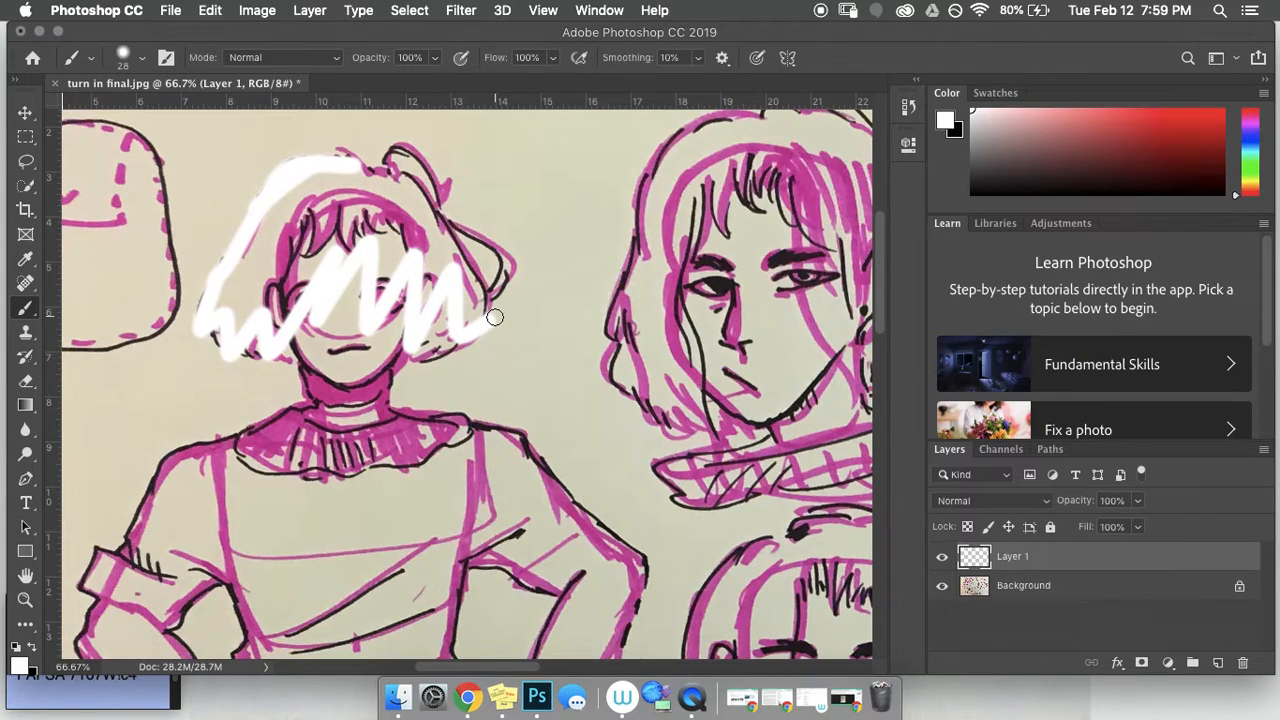
{"action": "key", "text": "super+z"}
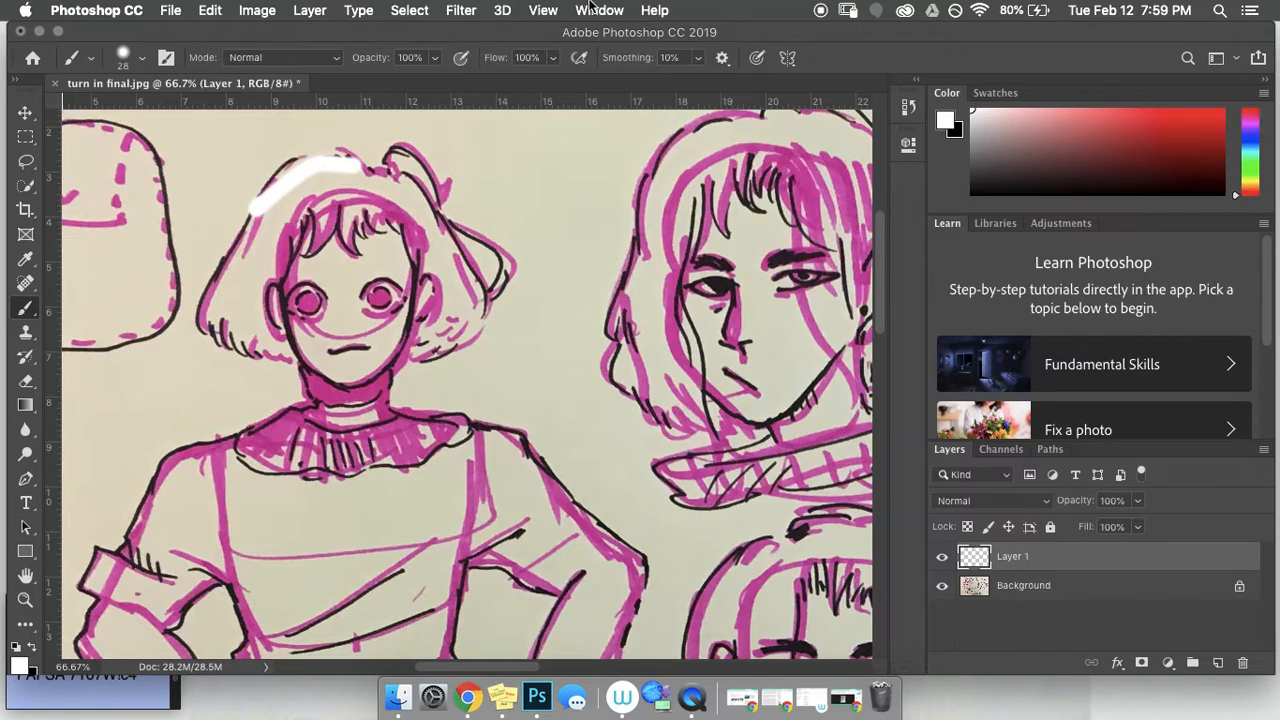
{"action": "left_click", "coordinate": [910, 110]}
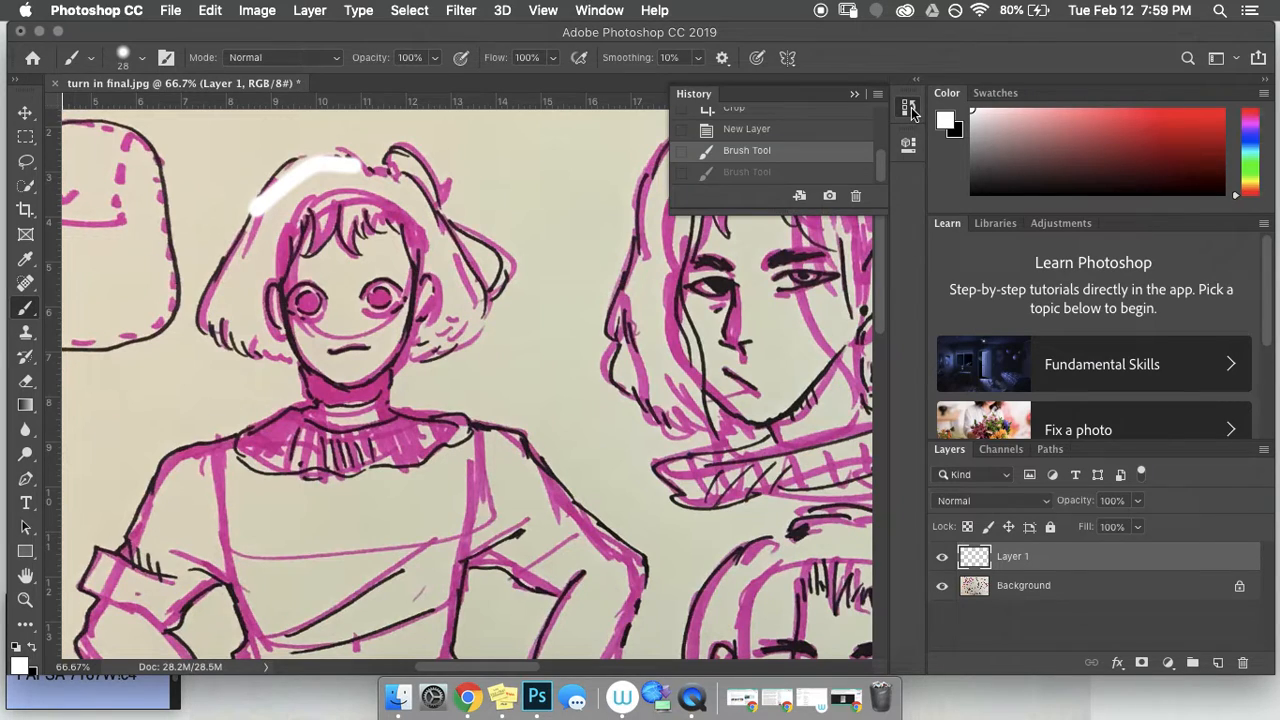
Step: Revert to the New Layer history state so both white strokes disappear, then review the history list
{"action": "left_click", "coordinate": [779, 131]}
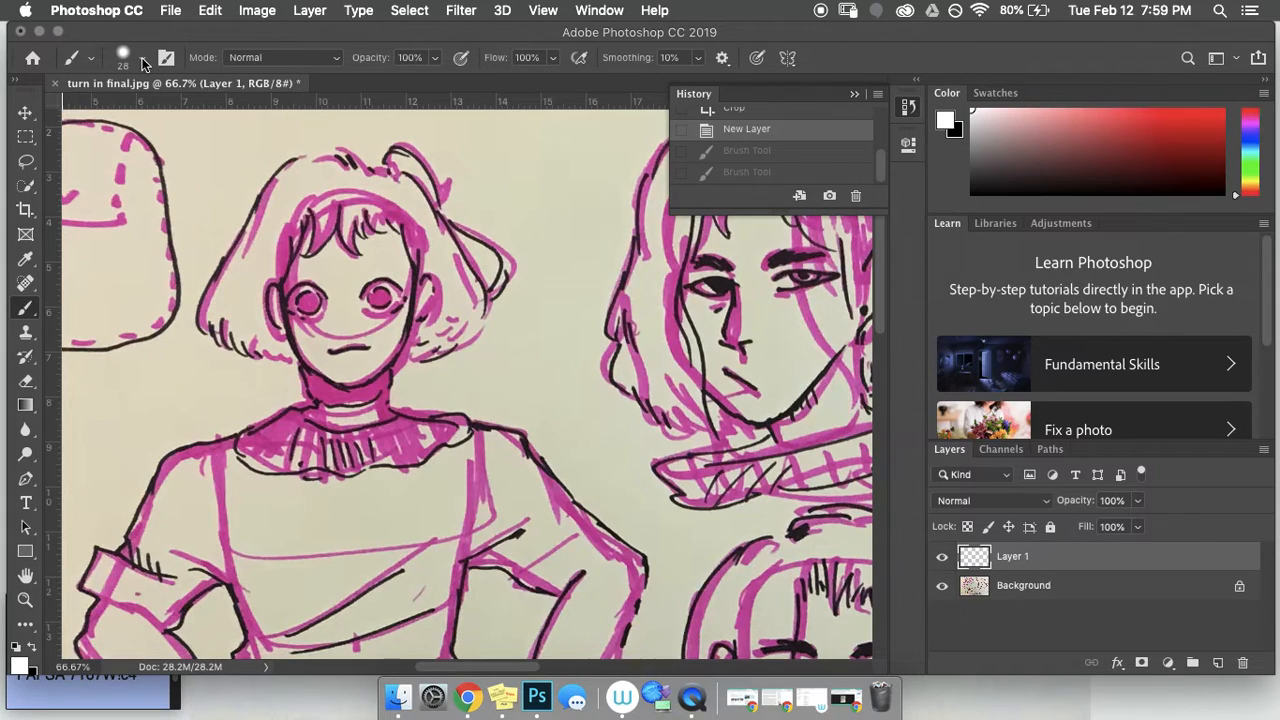
{"action": "left_click", "coordinate": [855, 94]}
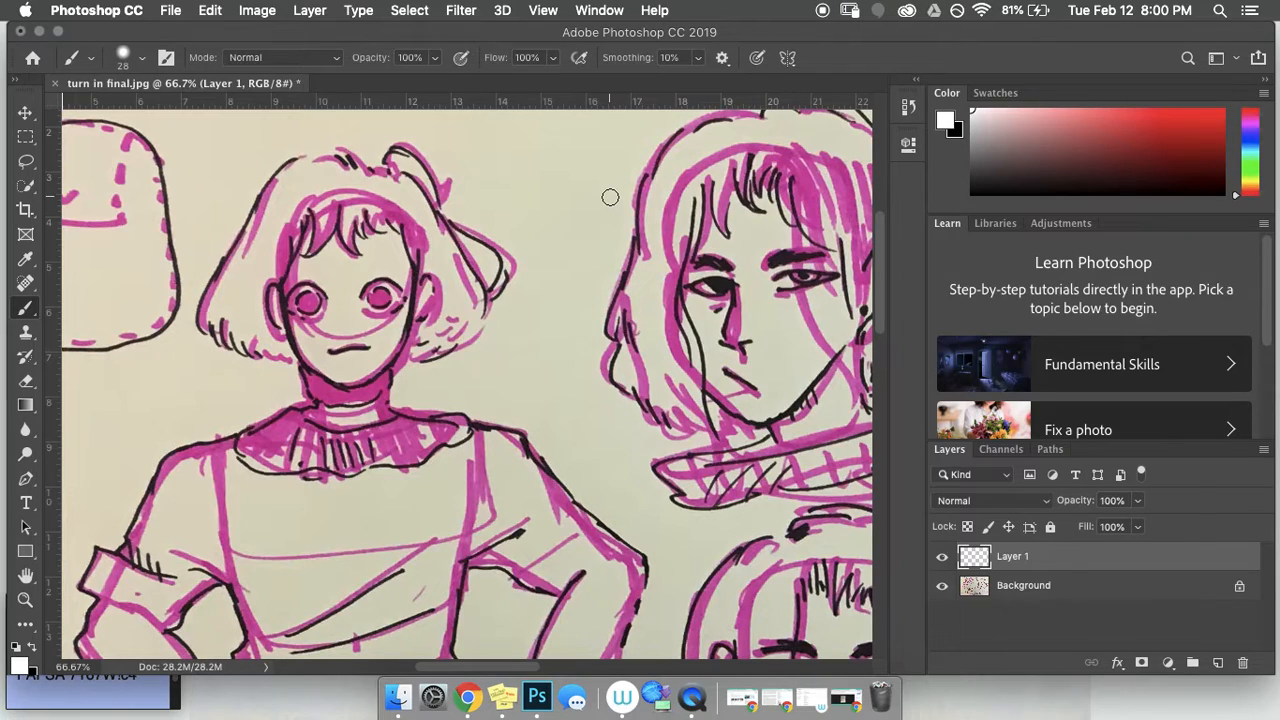
{"action": "left_click", "coordinate": [909, 109]}
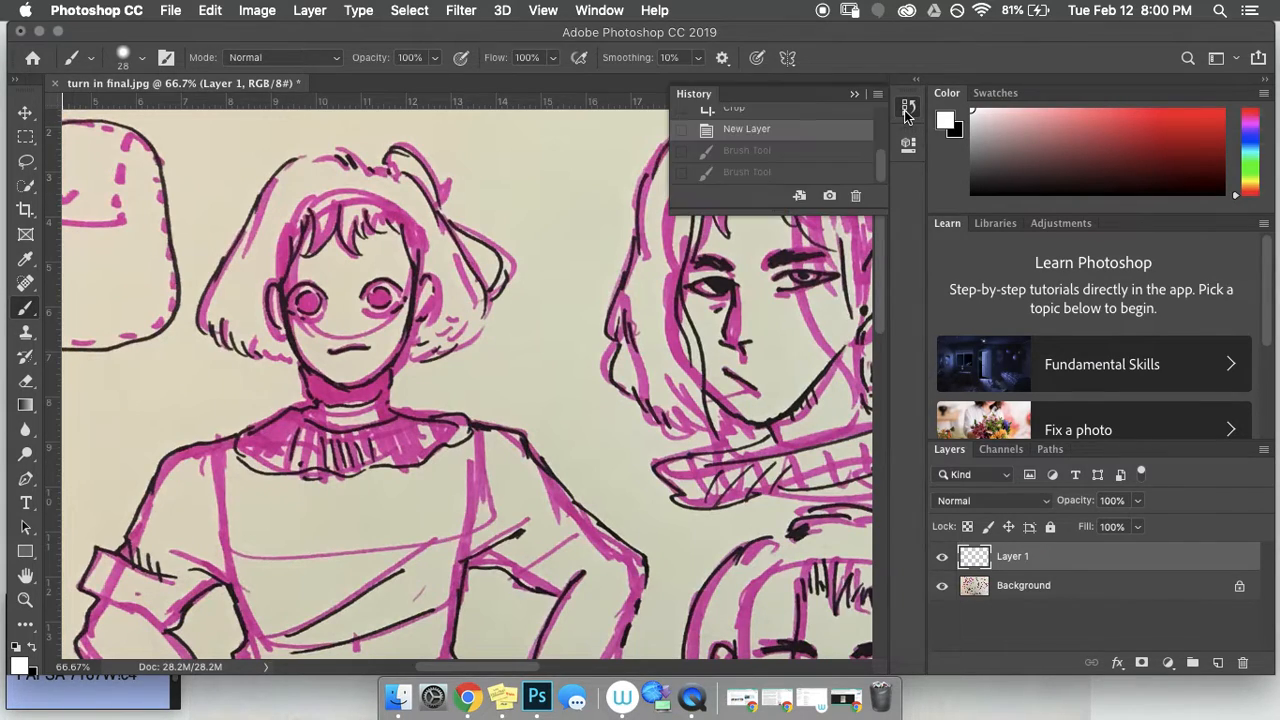
{"action": "left_click_drag", "start_coordinate": [878, 166], "coordinate": [875, 140]}
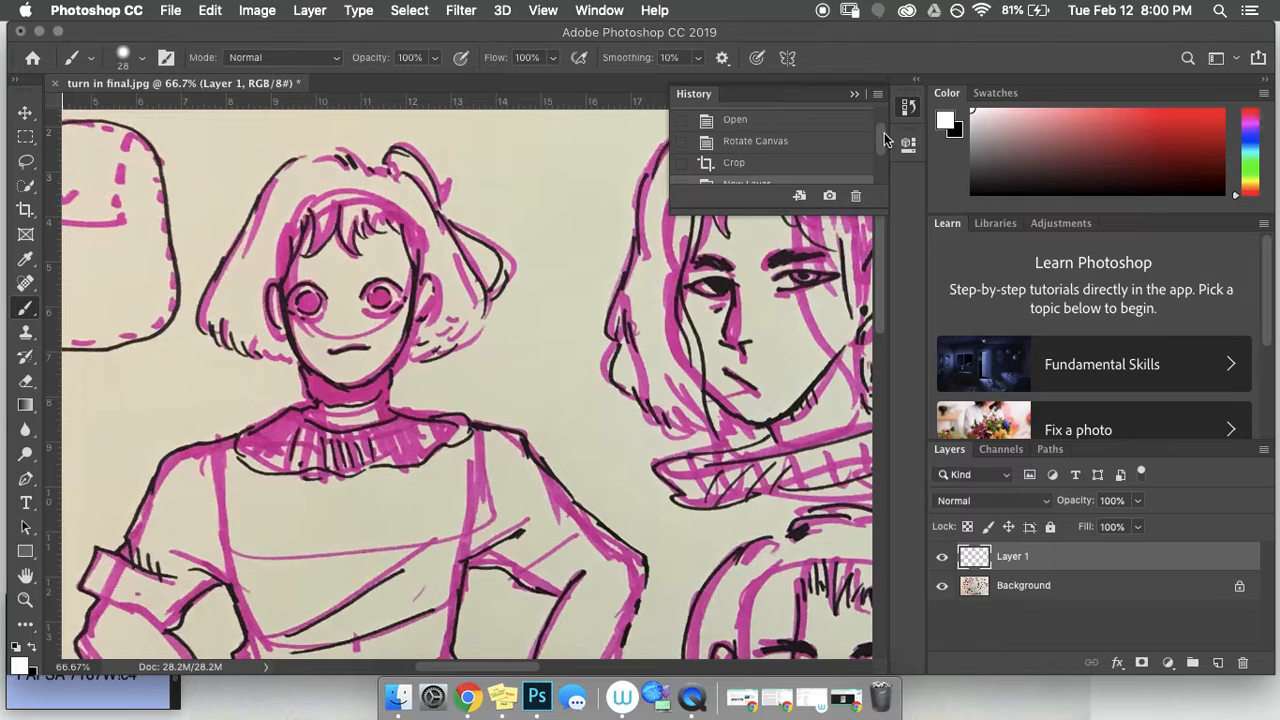
{"action": "left_click_drag", "start_coordinate": [884, 140], "coordinate": [878, 172]}
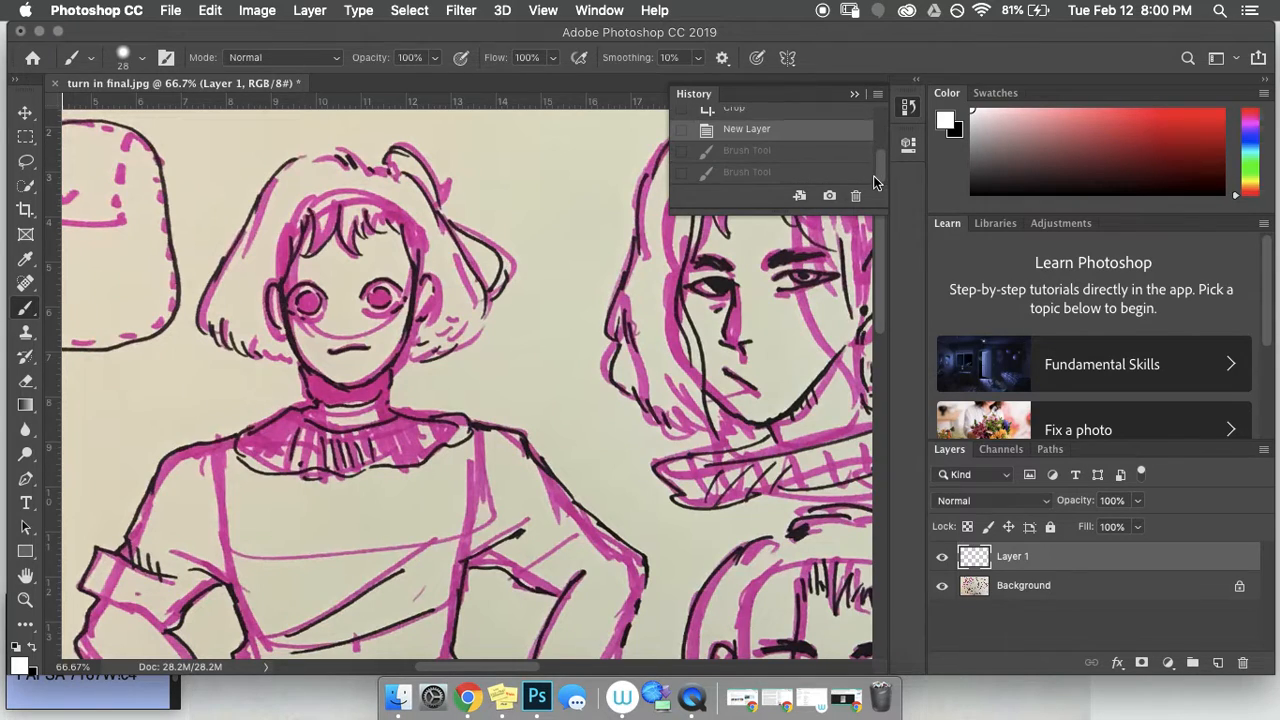
Step: Make the brush a soft 97 px tip at 0% hardness, testing it with an undone dab
{"action": "left_click", "coordinate": [855, 96]}
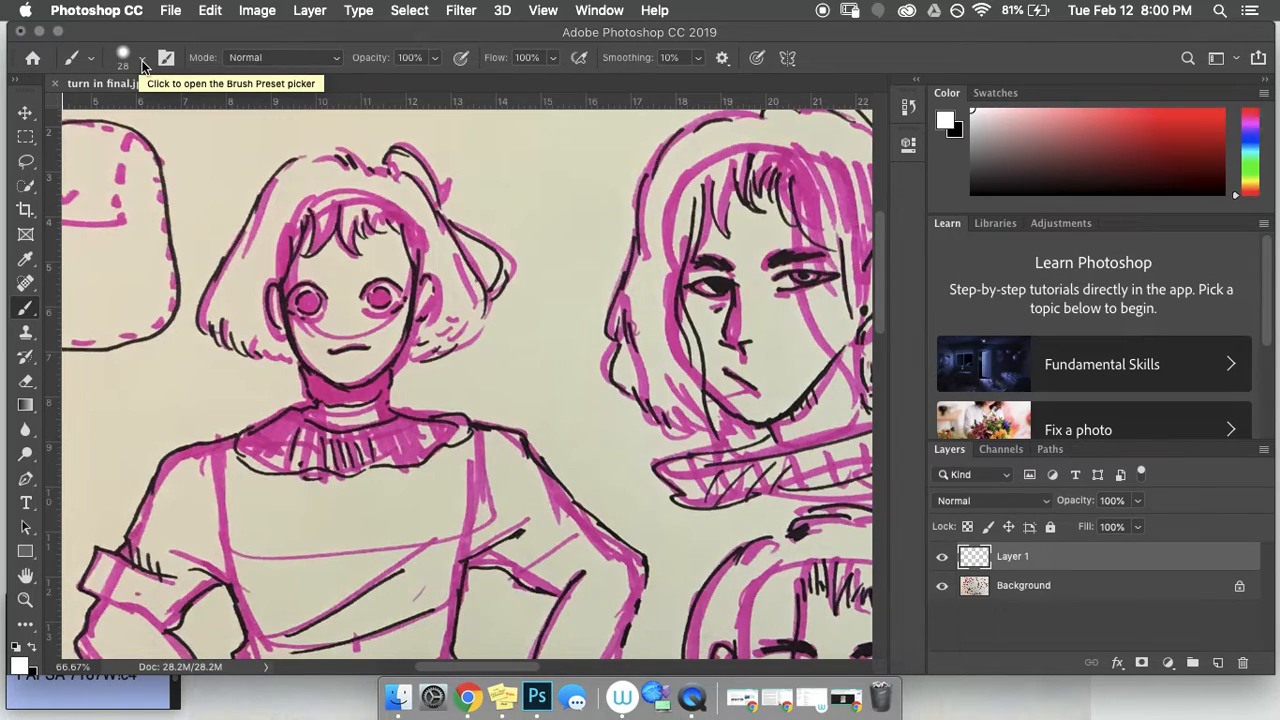
{"action": "left_click", "coordinate": [143, 65]}
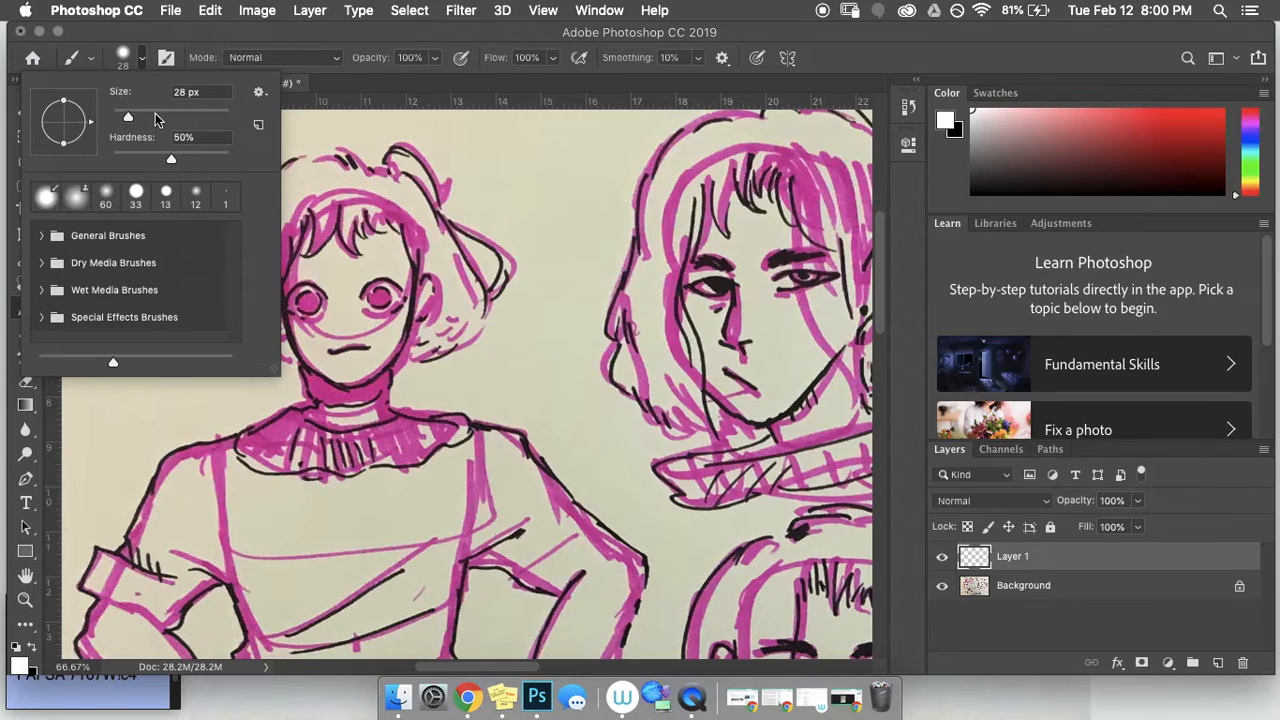
{"action": "mouse_move", "coordinate": [165, 119]}
{"action": "left_mouse_down"}
{"action": "mouse_move", "coordinate": [226, 119]}
{"action": "mouse_move", "coordinate": [181, 119]}
{"action": "left_mouse_up"}
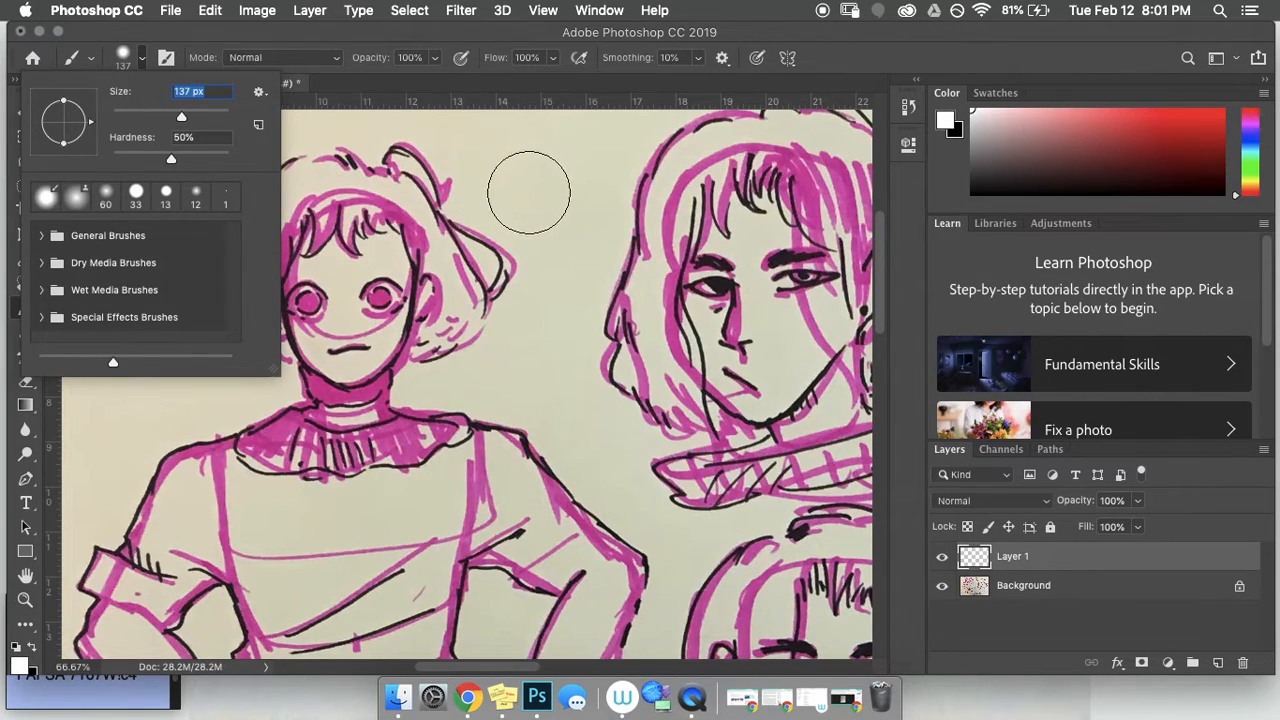
{"action": "left_click_drag", "start_coordinate": [182, 119], "coordinate": [114, 122]}
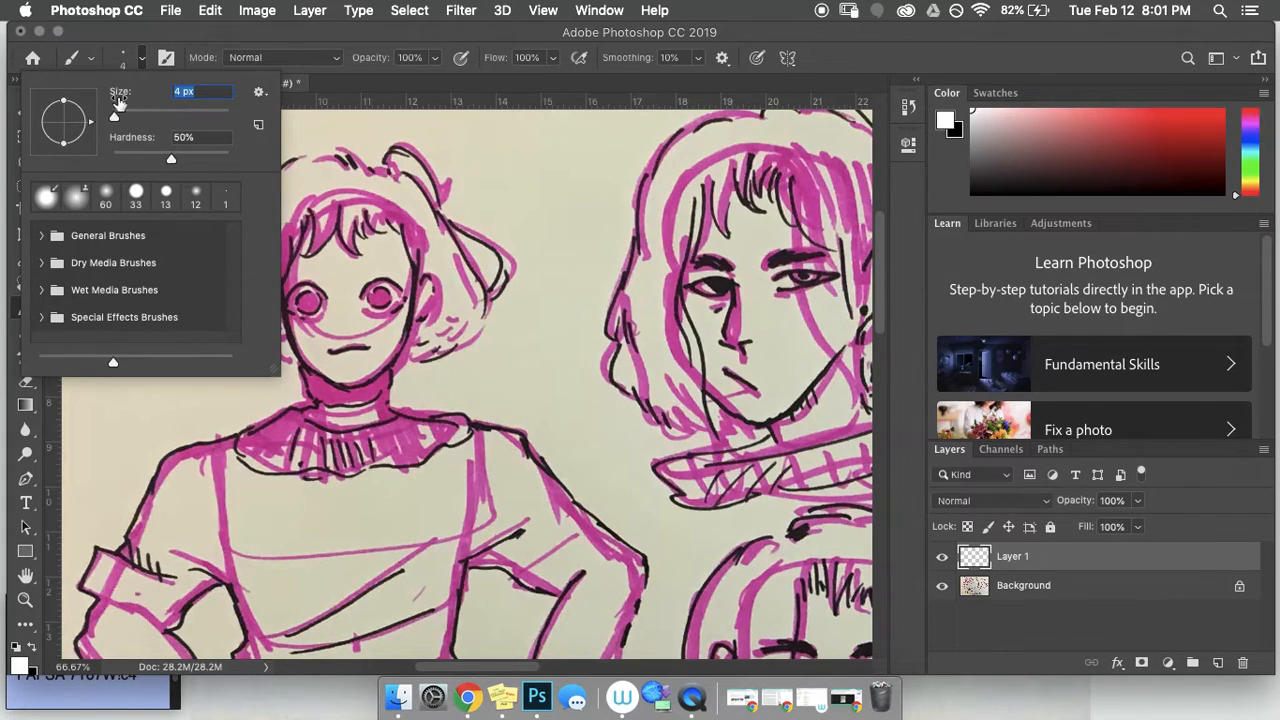
{"action": "left_click_drag", "start_coordinate": [116, 120], "coordinate": [120, 121]}
{"action": "left_click_drag", "start_coordinate": [171, 158], "coordinate": [112, 160]}
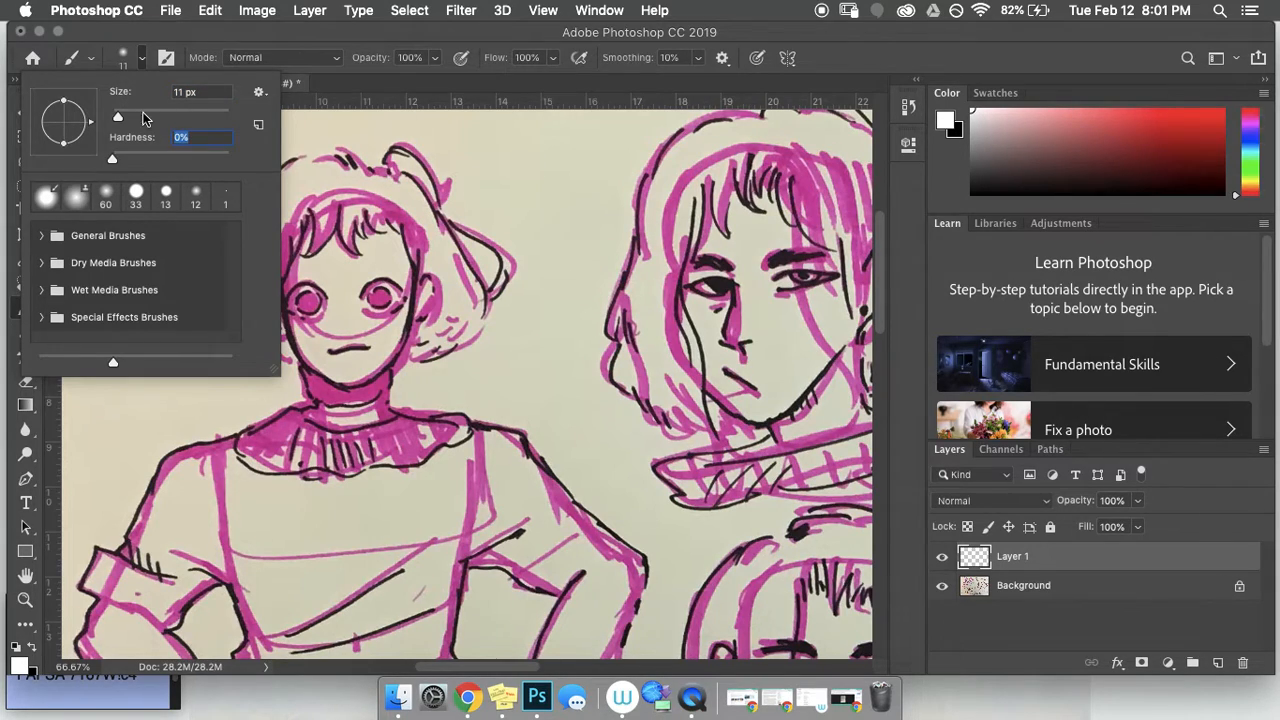
{"action": "left_click_drag", "start_coordinate": [143, 118], "coordinate": [172, 118]}
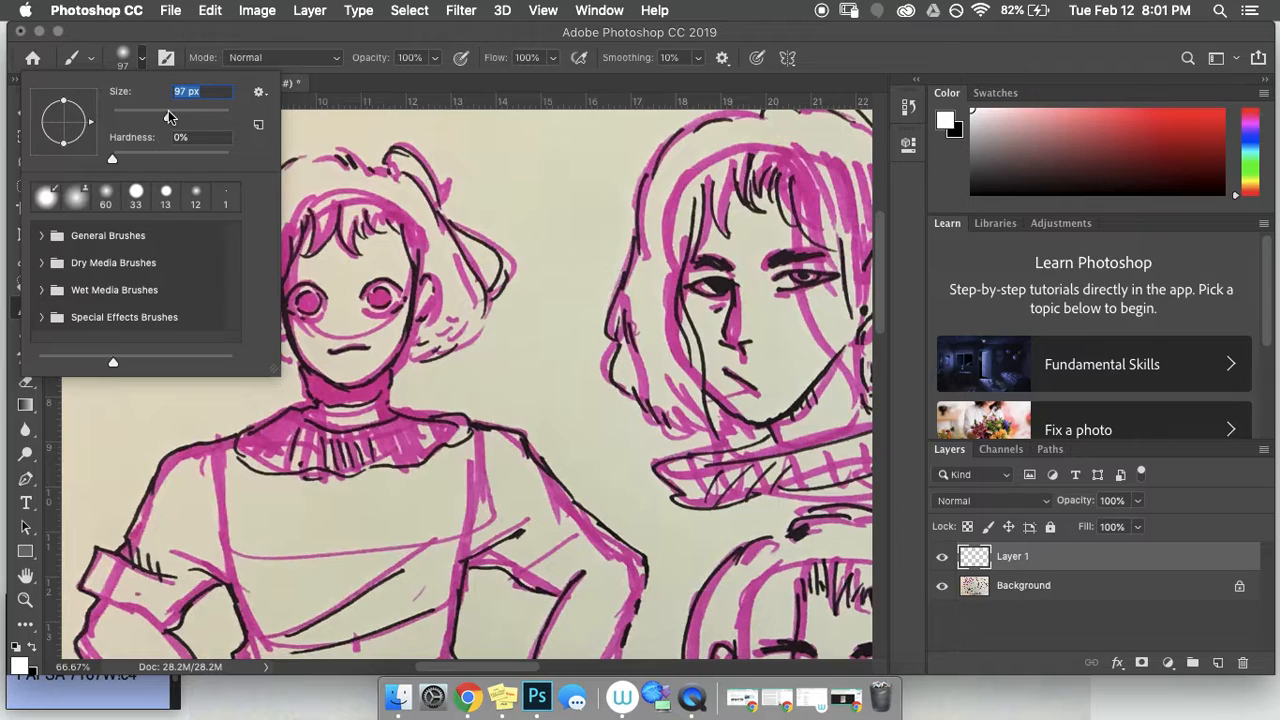
{"action": "left_click", "coordinate": [472, 155]}
{"action": "key", "text": "super+z"}
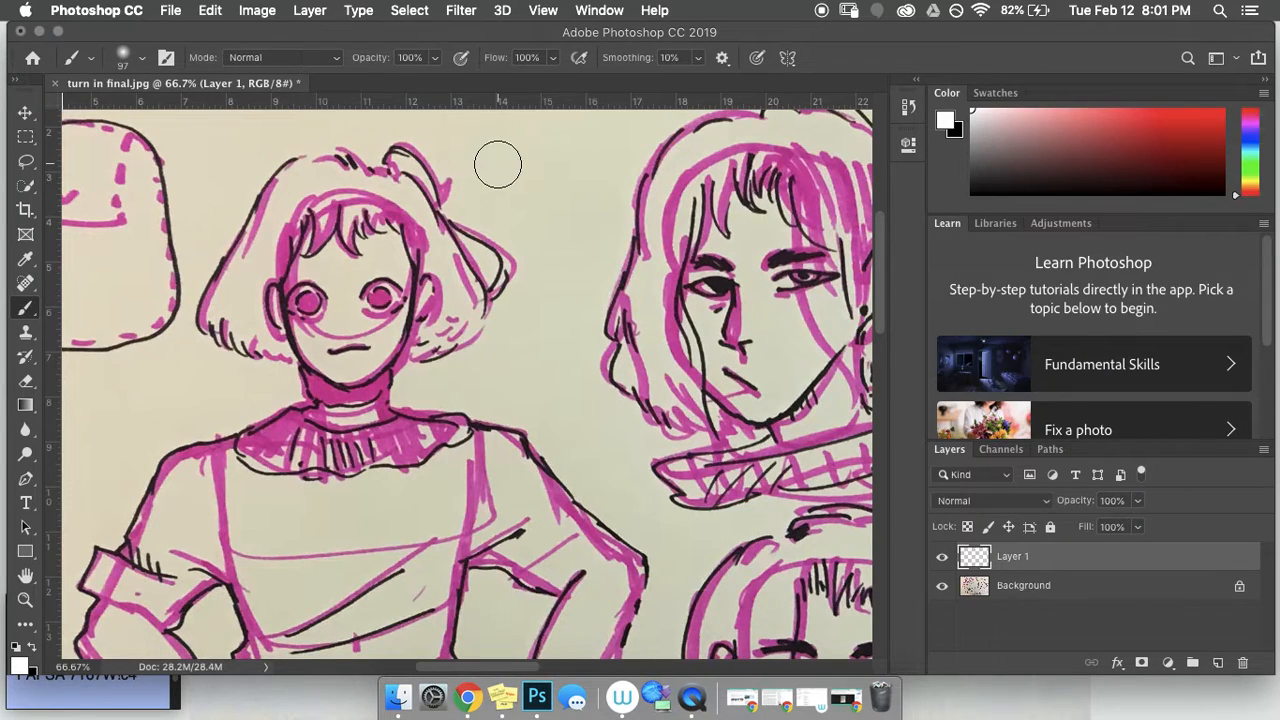
Step: Set the foreground colour to black and try a soft black test stroke, then undo it
{"action": "left_click", "coordinate": [20, 664]}
{"action": "left_click", "coordinate": [404, 420]}
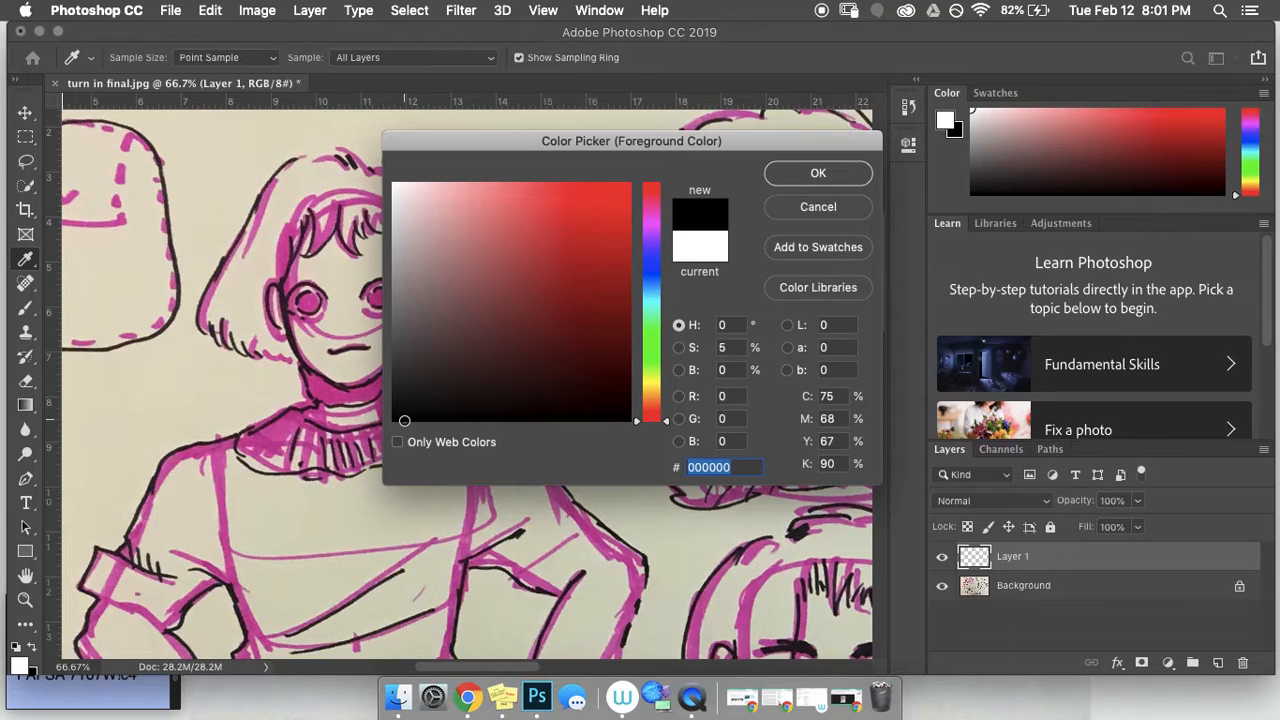
{"action": "left_click", "coordinate": [818, 173]}
{"action": "left_click_drag", "start_coordinate": [488, 160], "coordinate": [563, 213]}
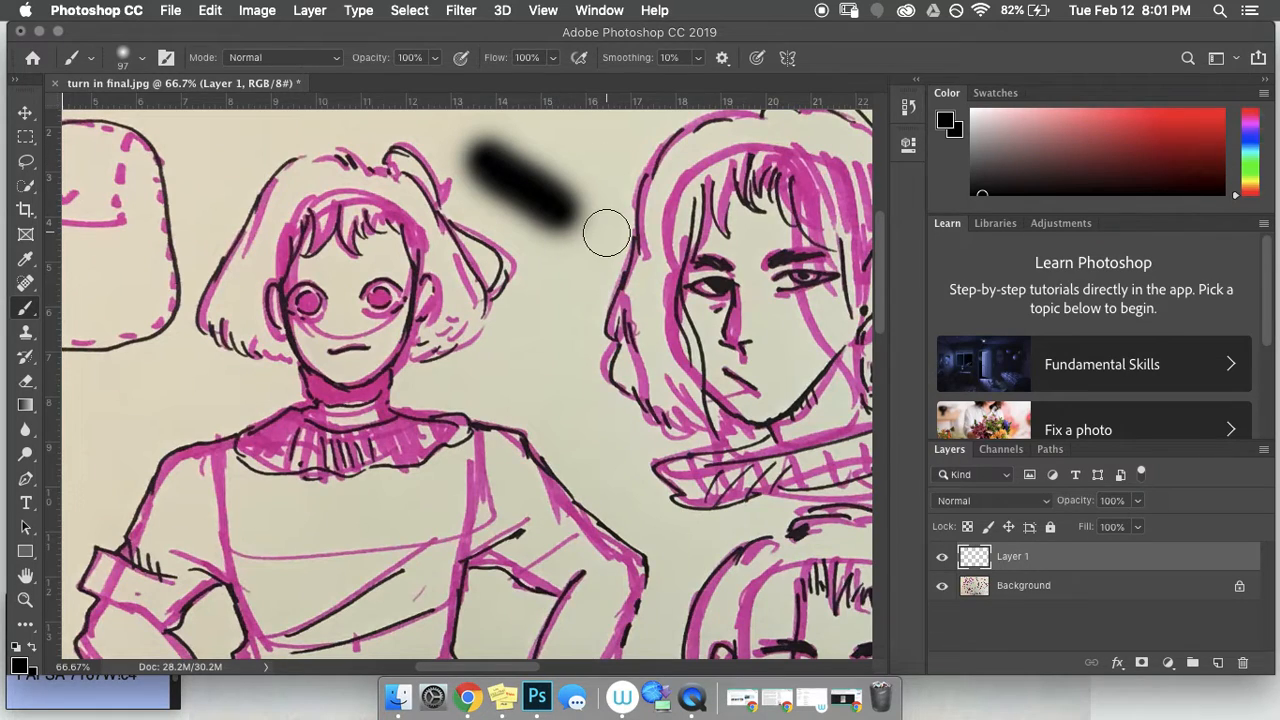
{"action": "key", "text": "super+z"}
Step: Raise the brush hardness to 100% and try a hard black test stroke, then undo it
{"action": "left_click", "coordinate": [140, 62]}
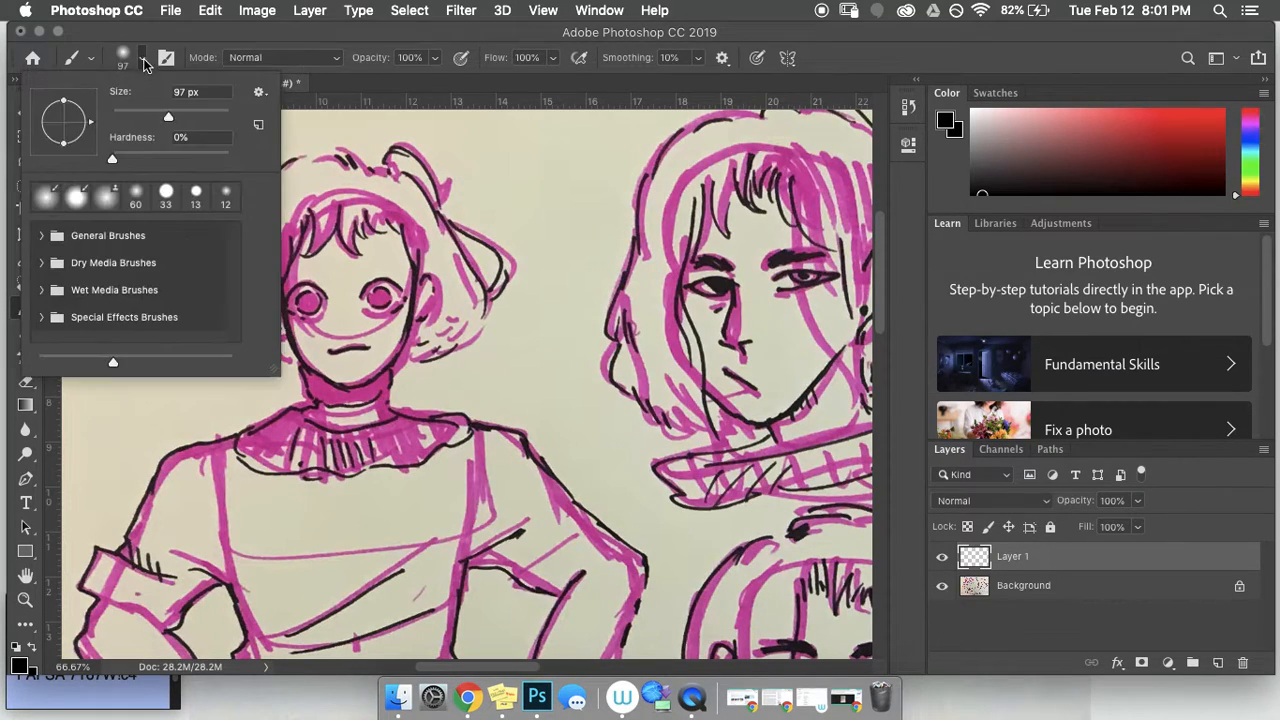
{"action": "left_click", "coordinate": [184, 158]}
{"action": "left_click_drag", "start_coordinate": [203, 157], "coordinate": [252, 156]}
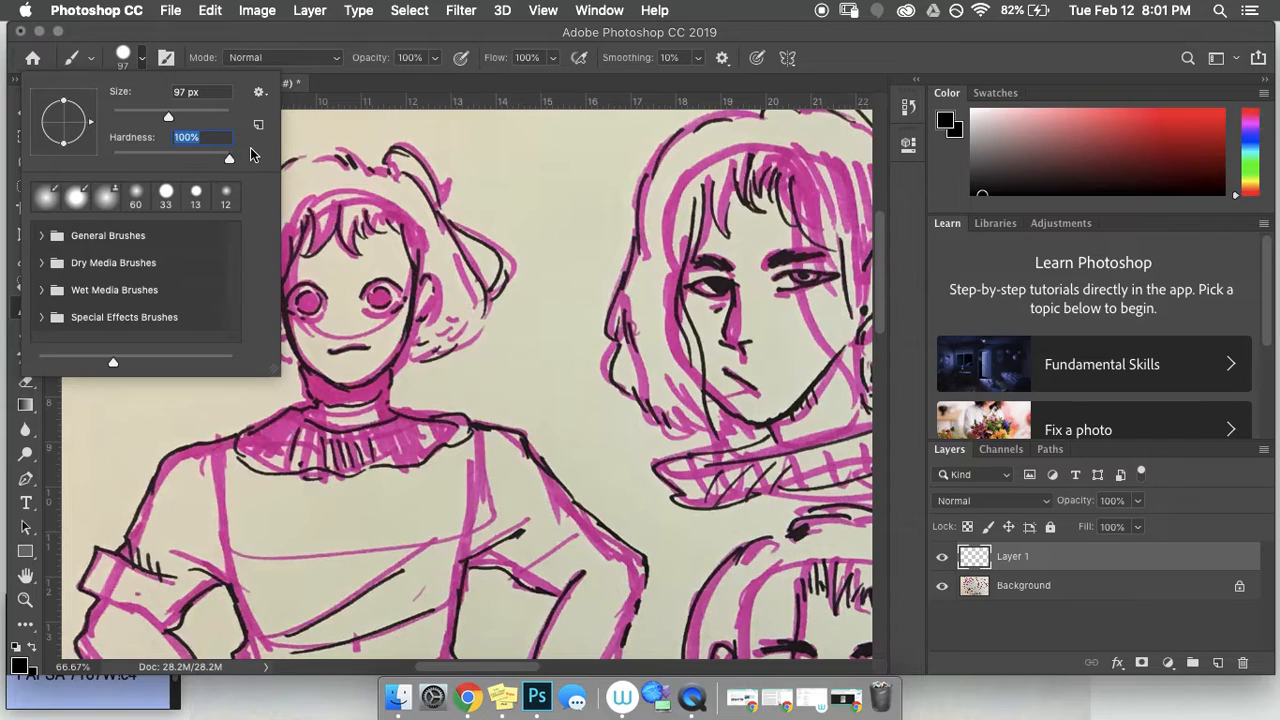
{"action": "left_click_drag", "start_coordinate": [514, 166], "coordinate": [596, 244]}
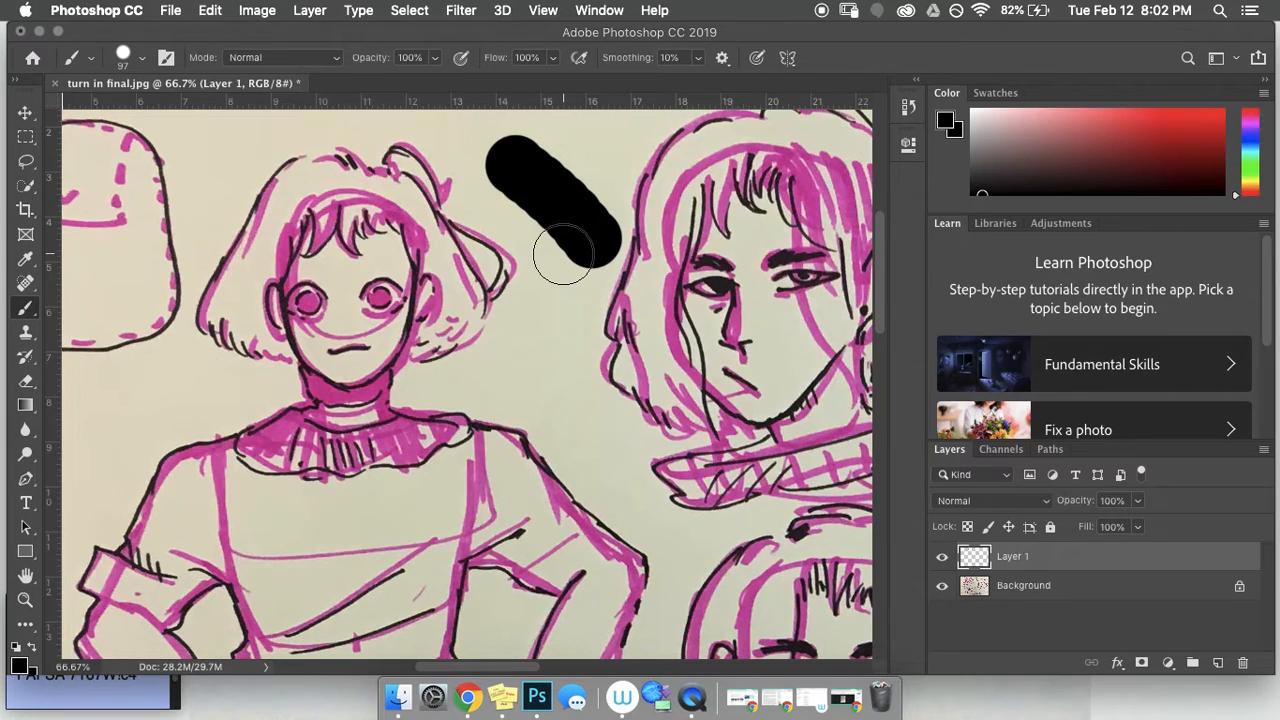
{"action": "key", "text": "super+z"}
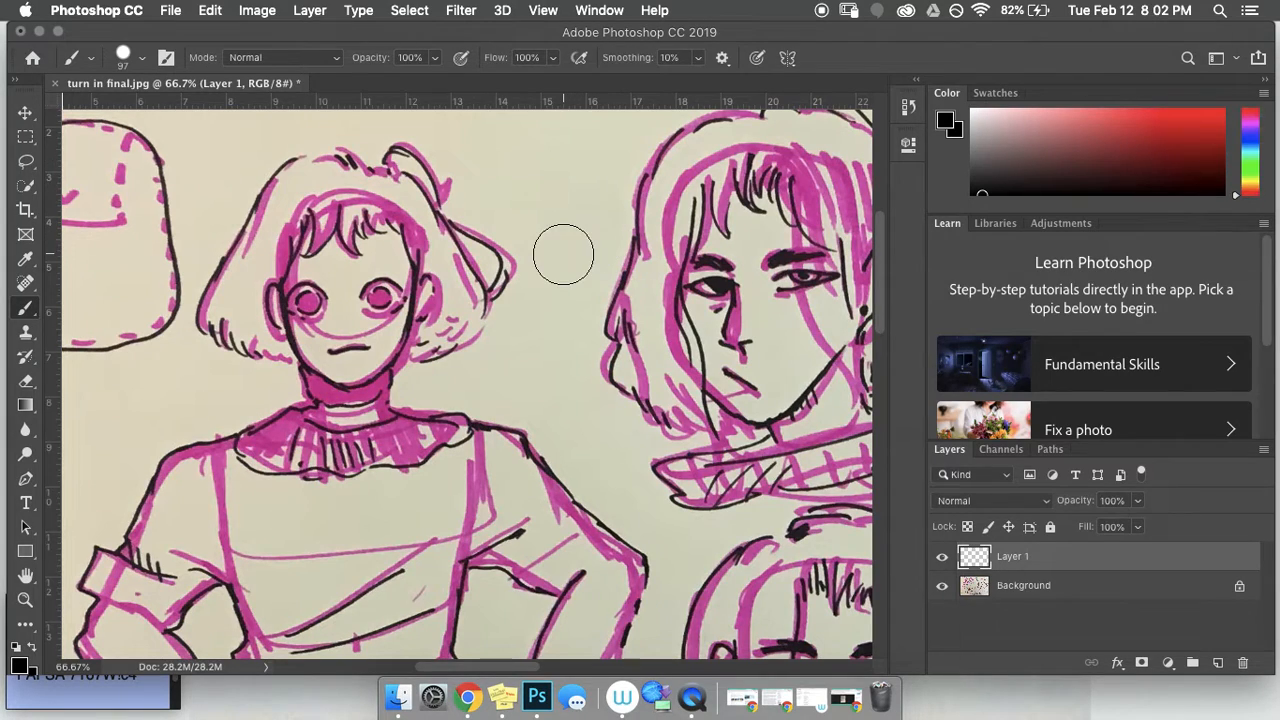
Step: Shrink the brush and set its hardness to 86%, then remove the stray dot
{"action": "left_click", "coordinate": [143, 60]}
{"action": "left_click_drag", "start_coordinate": [167, 117], "coordinate": [118, 118]}
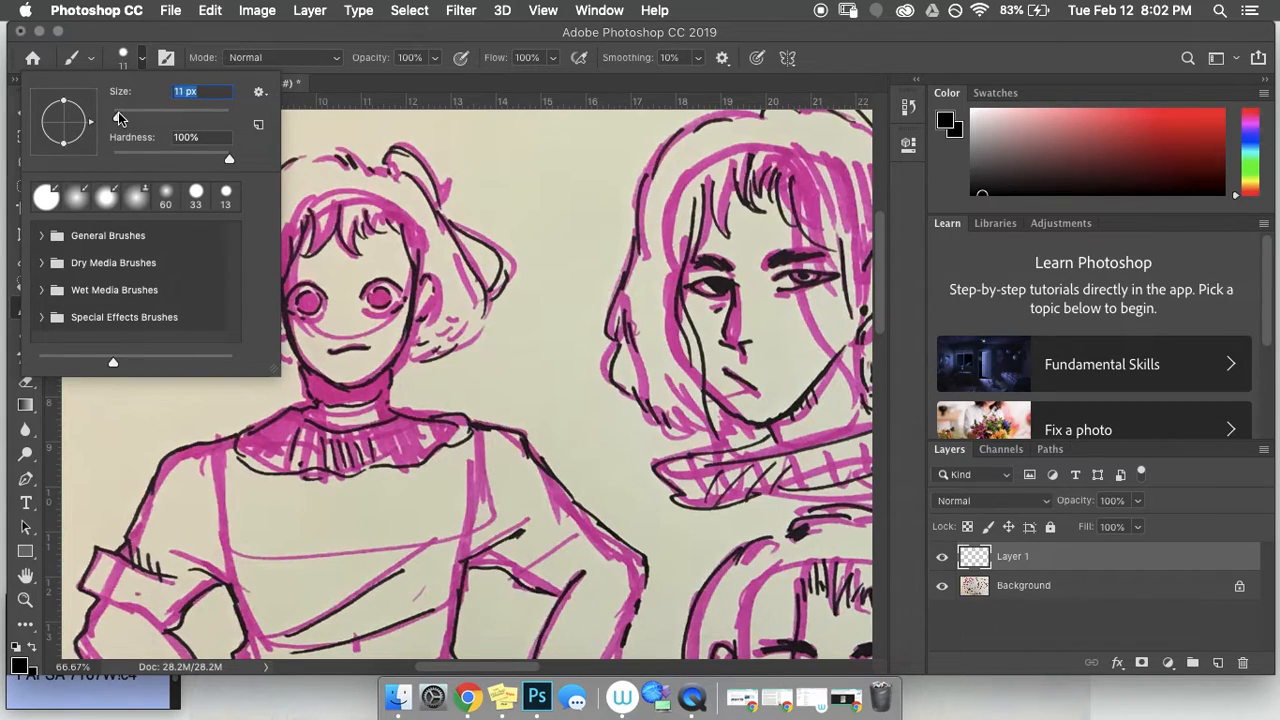
{"action": "left_click_drag", "start_coordinate": [229, 158], "coordinate": [214, 160]}
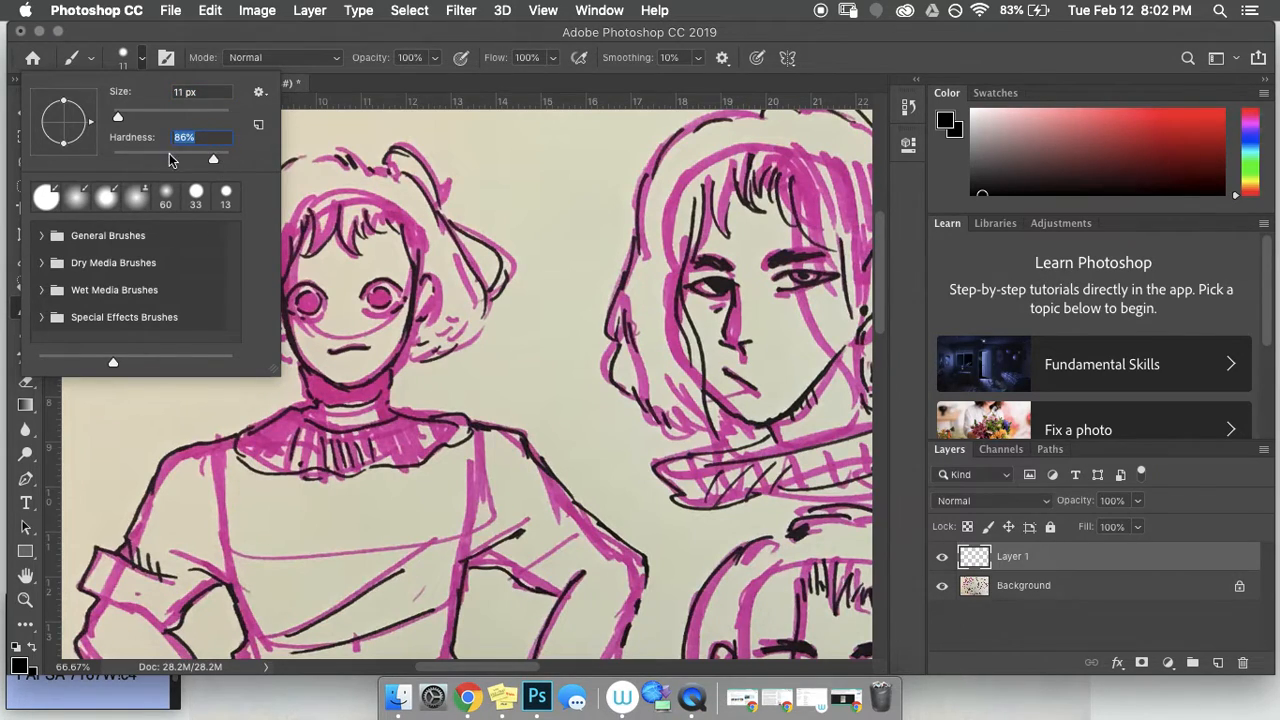
{"action": "left_click", "coordinate": [199, 137]}
{"action": "left_click", "coordinate": [316, 133]}
{"action": "key", "text": "super+z"}
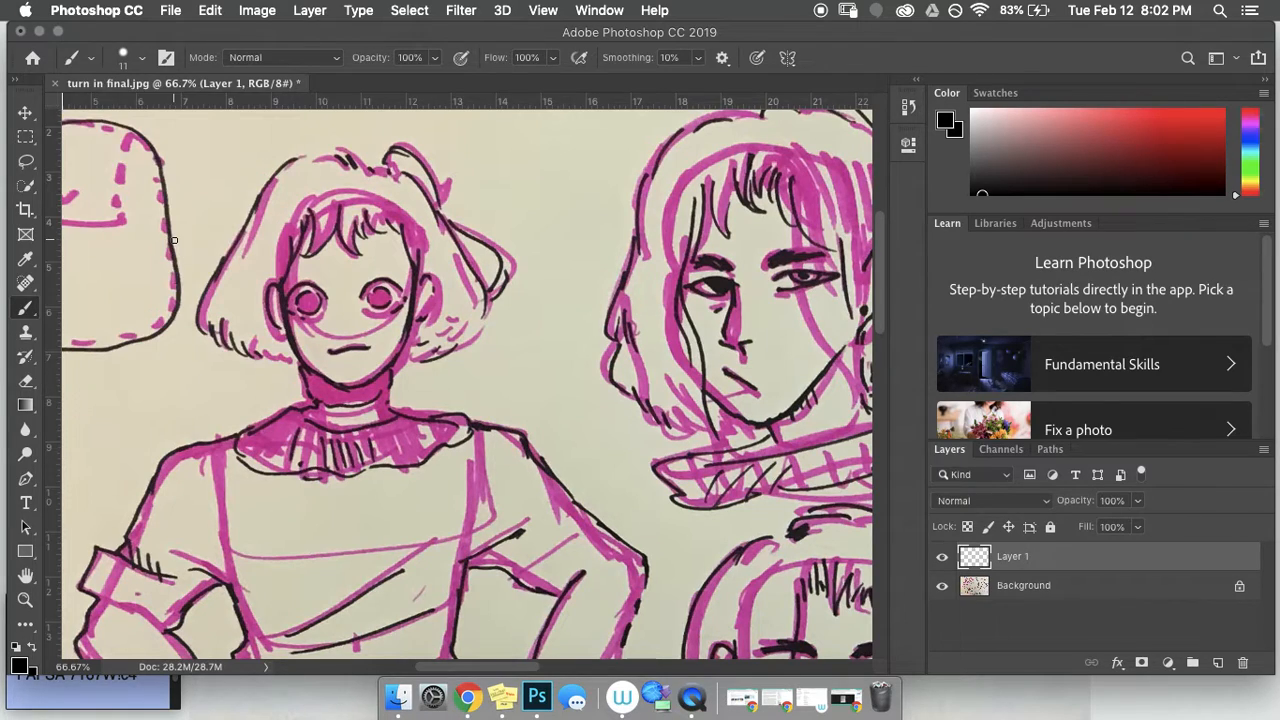
{"action": "left_click", "coordinate": [142, 58]}
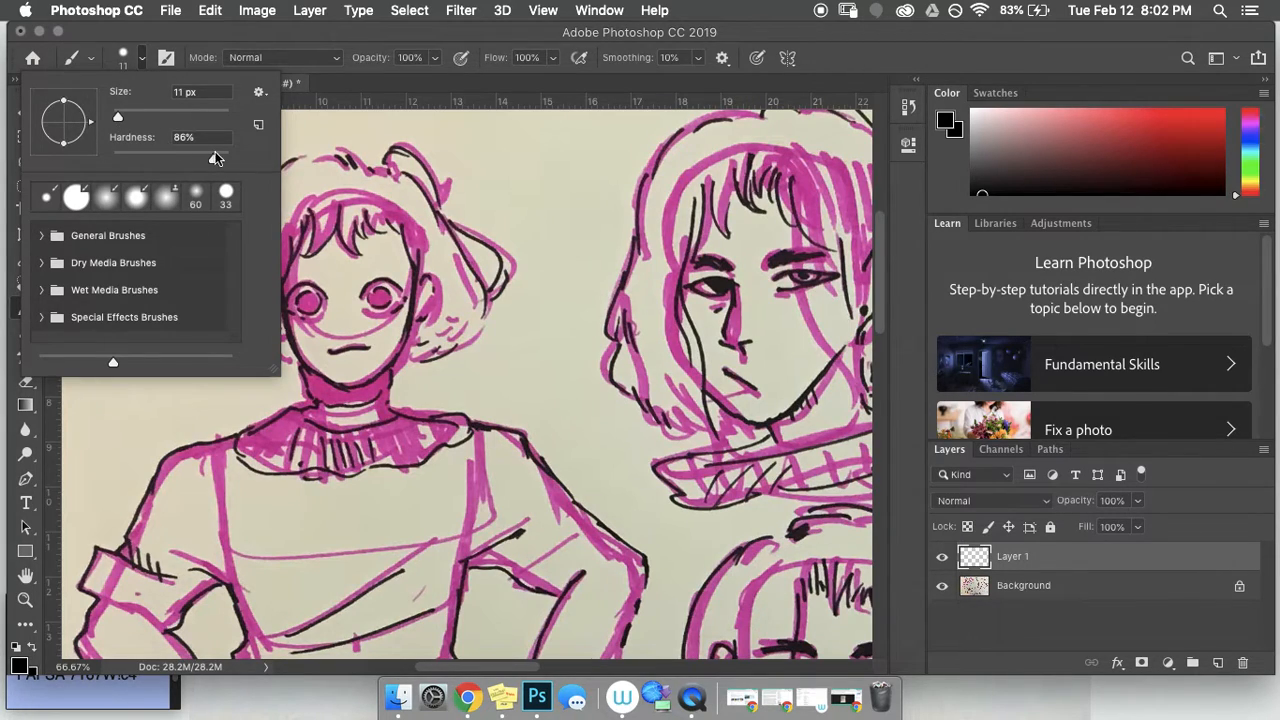
{"action": "left_click", "coordinate": [401, 34]}
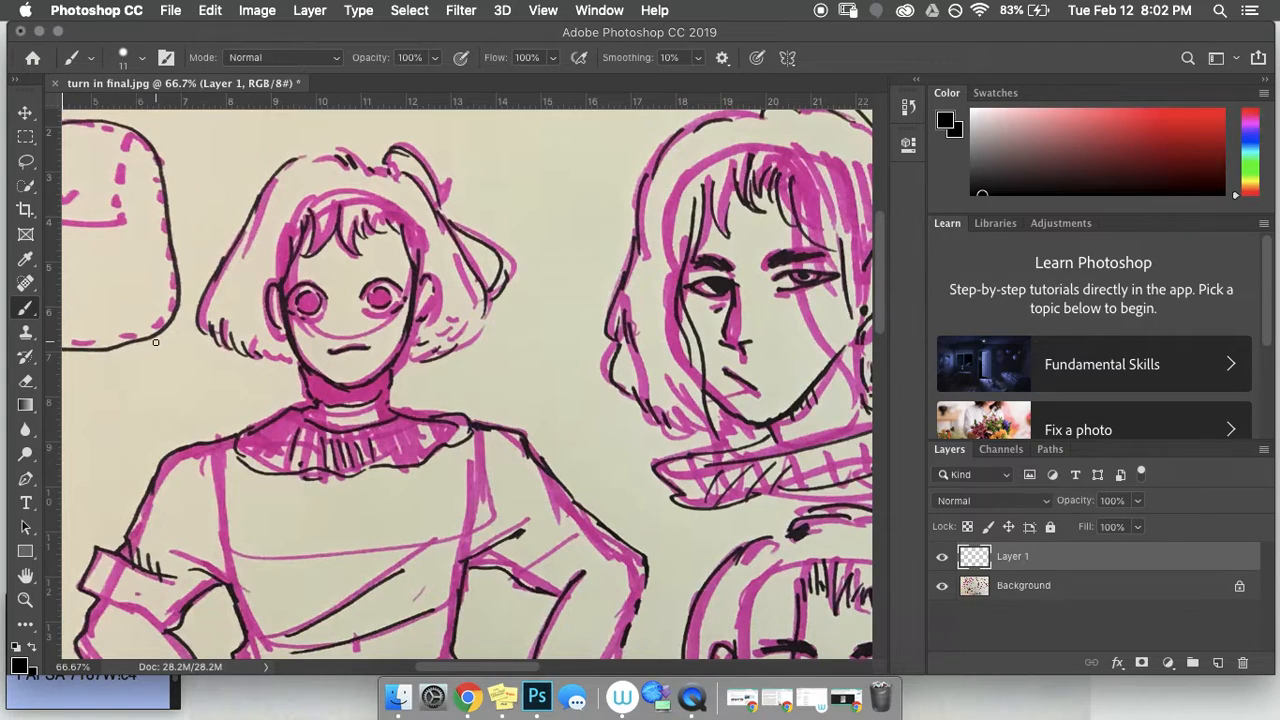
{"action": "scroll", "coordinate": [70, 578], "scroll_direction": "up", "scroll_amount": 1}
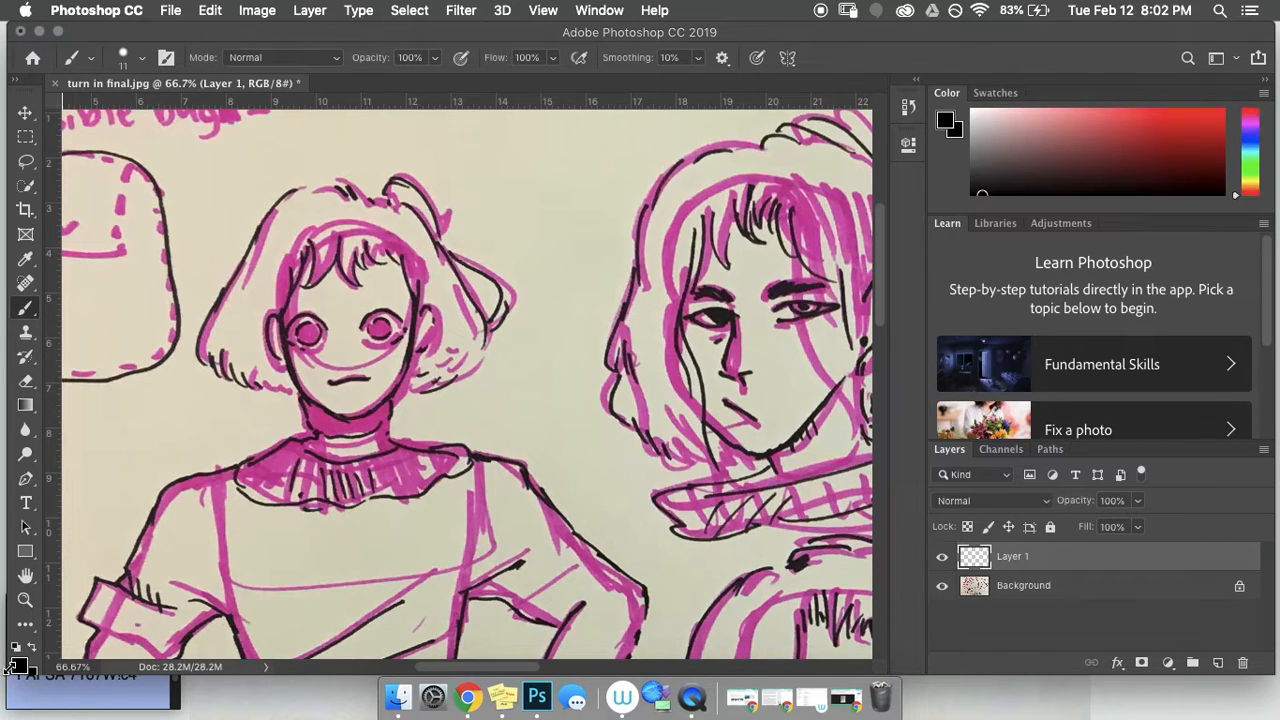
{"action": "left_click", "coordinate": [20, 667]}
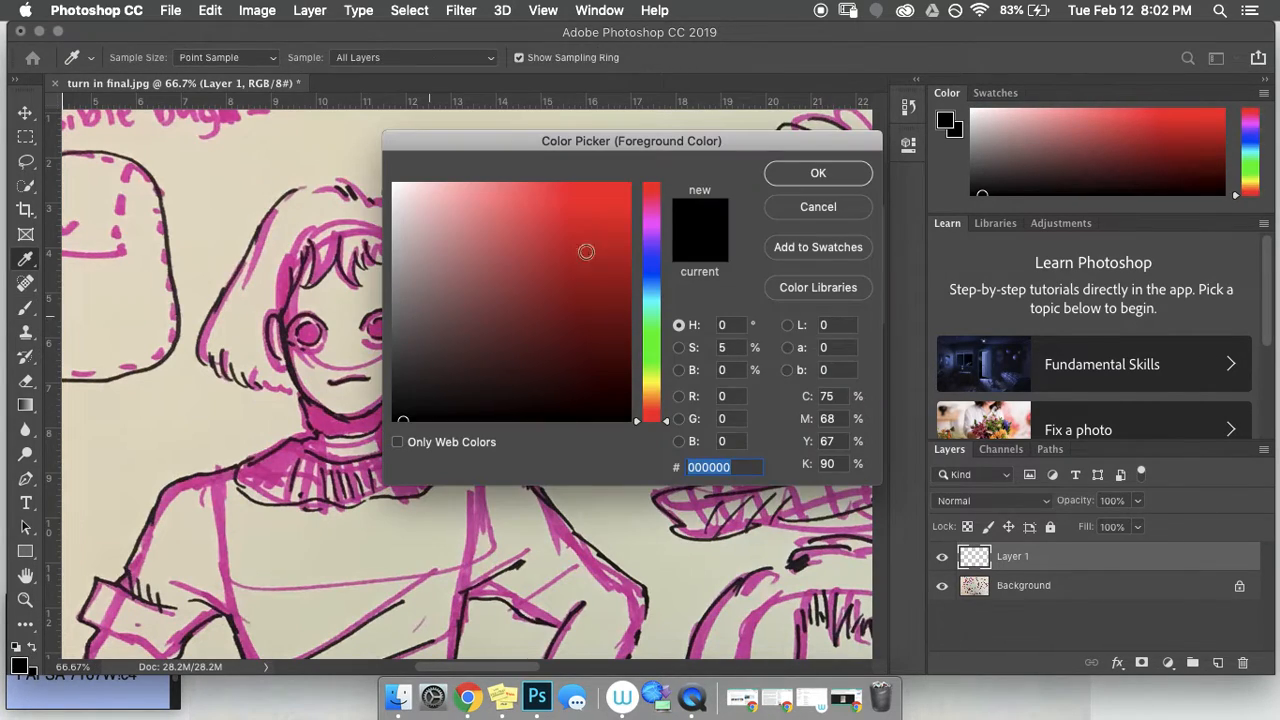
{"action": "left_click", "coordinate": [818, 206]}
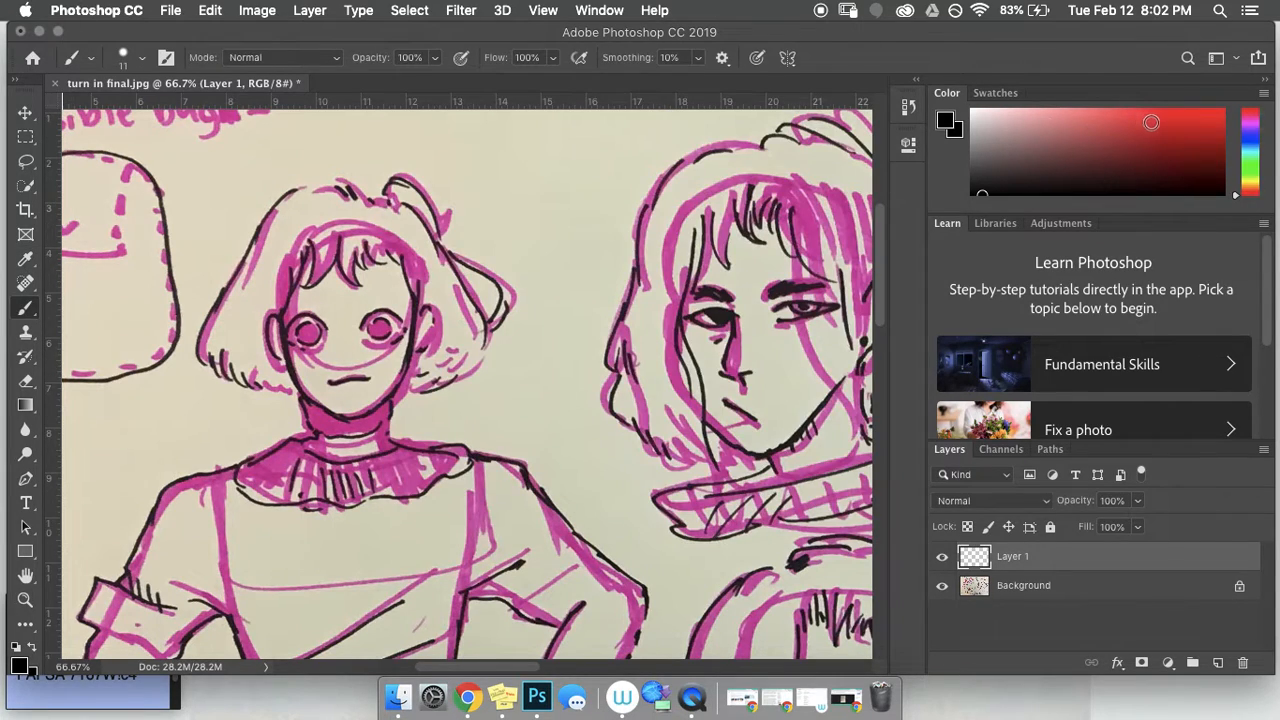
{"action": "left_click_drag", "start_coordinate": [1238, 198], "coordinate": [1257, 107]}
{"action": "left_click_drag", "start_coordinate": [1049, 145], "coordinate": [1038, 119]}
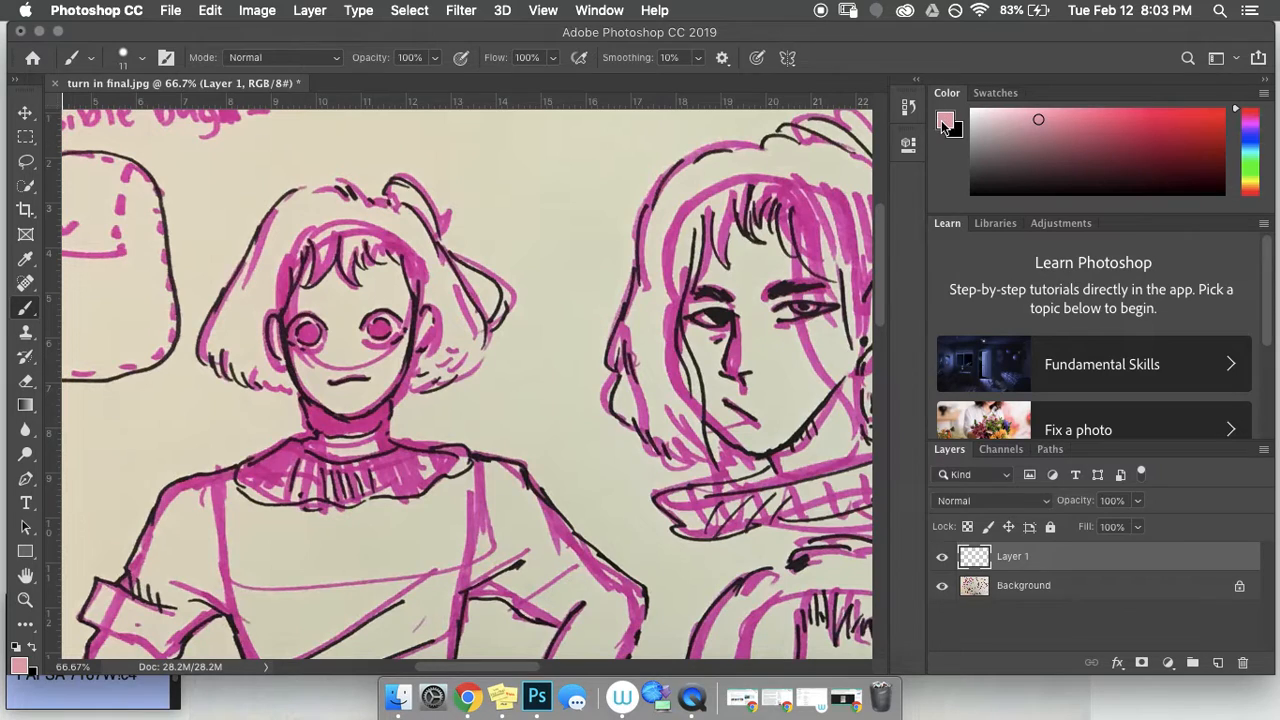
{"action": "left_click_drag", "start_coordinate": [1034, 125], "coordinate": [976, 196]}
{"action": "left_click_drag", "start_coordinate": [976, 195], "coordinate": [968, 197]}
Step: Ink the top and right side of the hair and the right jawline in black, redrawing one stroke
{"action": "left_click", "coordinate": [139, 57]}
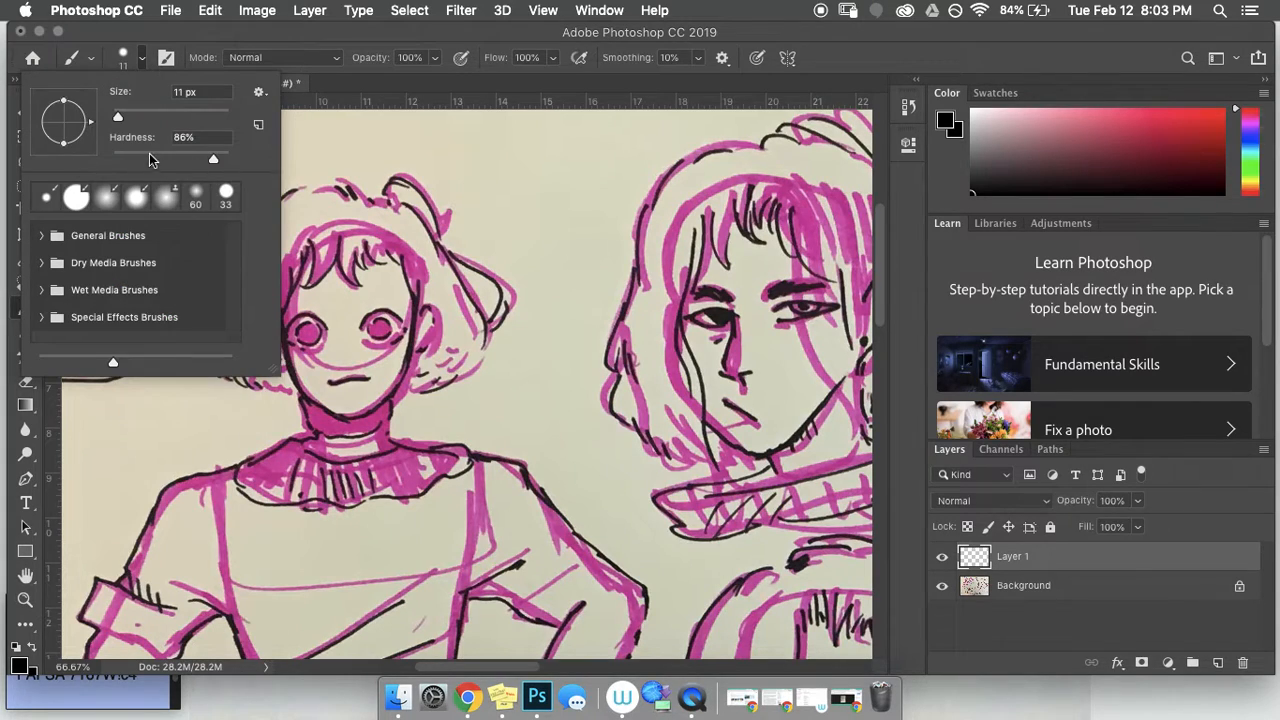
{"action": "left_click", "coordinate": [949, 159]}
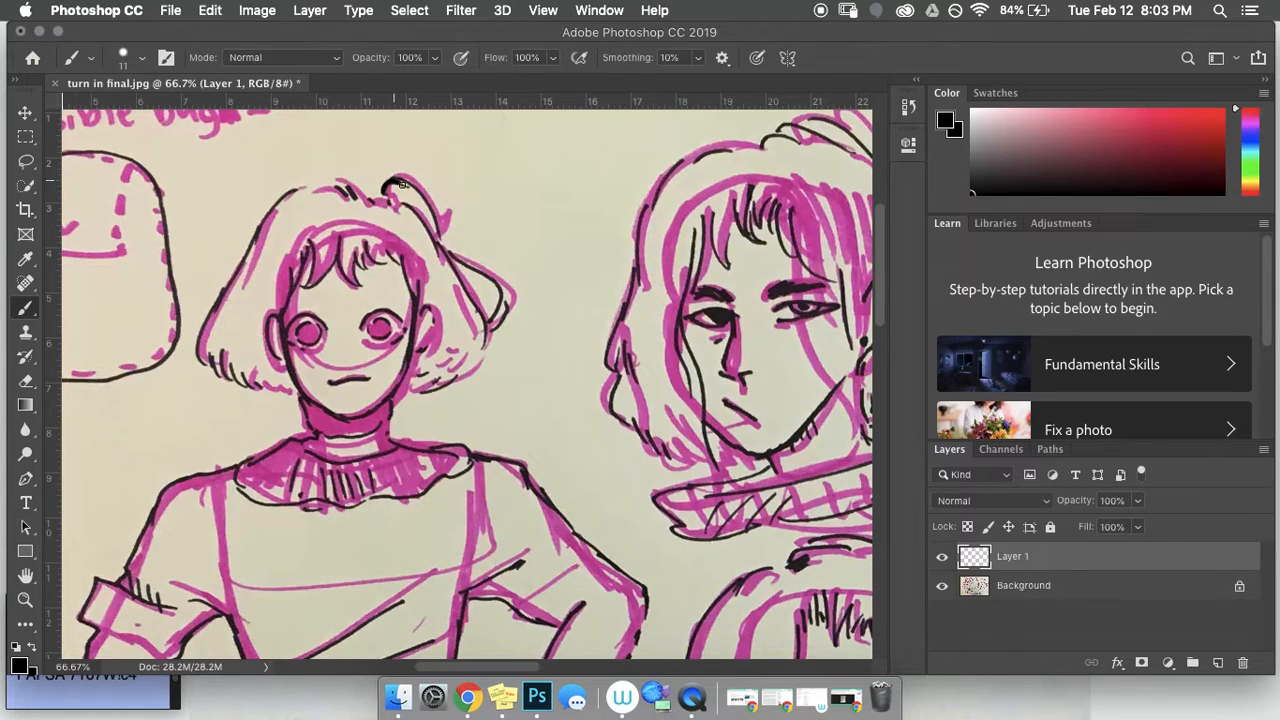
{"action": "mouse_move", "coordinate": [410, 184]}
{"action": "left_mouse_down"}
{"action": "mouse_move", "coordinate": [441, 237]}
{"action": "mouse_move", "coordinate": [402, 205]}
{"action": "mouse_move", "coordinate": [482, 338]}
{"action": "left_mouse_up"}
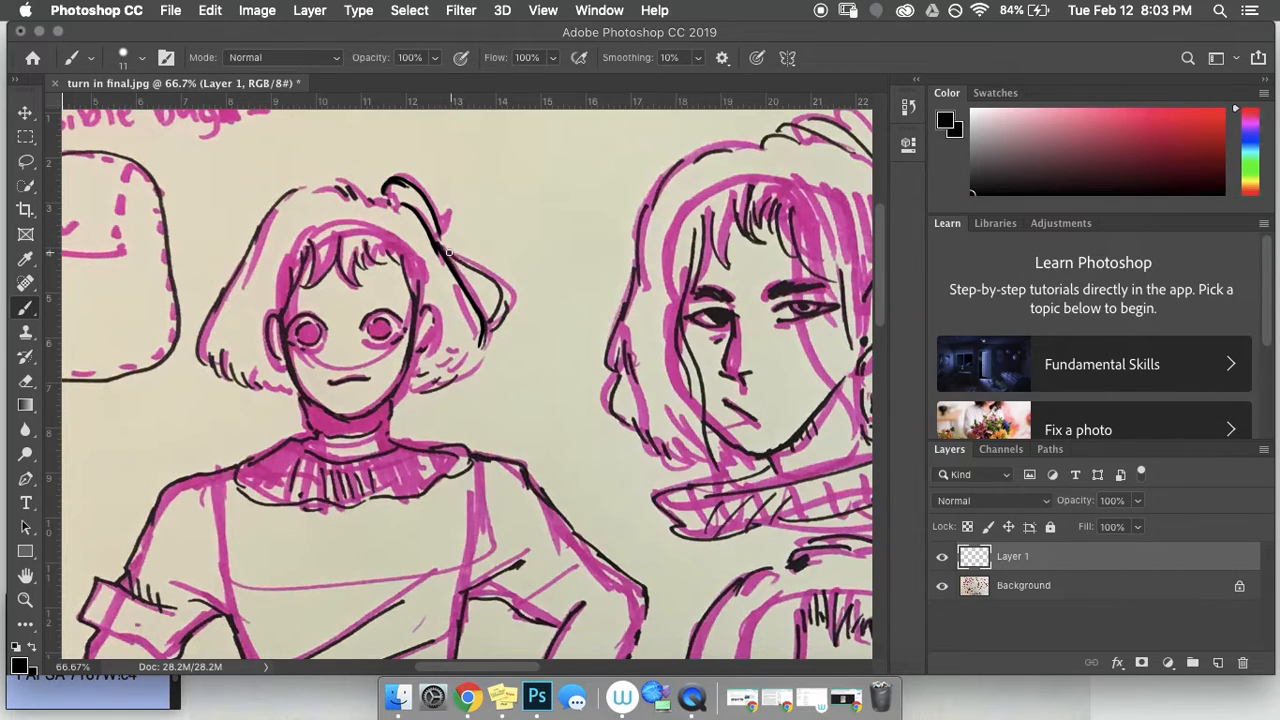
{"action": "mouse_move", "coordinate": [459, 262]}
{"action": "left_mouse_down"}
{"action": "mouse_move", "coordinate": [503, 298]}
{"action": "mouse_move", "coordinate": [492, 329]}
{"action": "mouse_move", "coordinate": [502, 302]}
{"action": "mouse_move", "coordinate": [497, 332]}
{"action": "left_mouse_up"}
{"action": "mouse_move", "coordinate": [438, 380]}
{"action": "left_mouse_down"}
{"action": "mouse_move", "coordinate": [418, 376]}
{"action": "mouse_move", "coordinate": [437, 361]}
{"action": "left_mouse_up"}
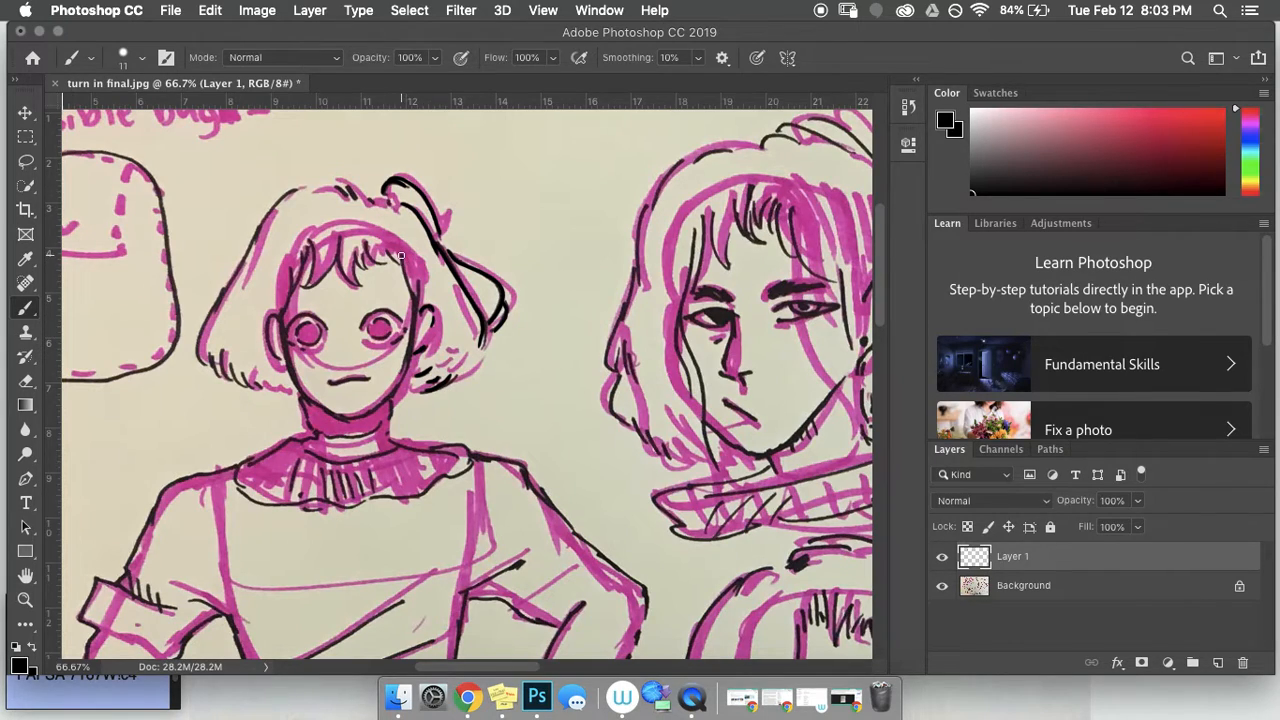
{"action": "mouse_move", "coordinate": [414, 307]}
{"action": "left_mouse_down"}
{"action": "mouse_move", "coordinate": [397, 387]}
{"action": "mouse_move", "coordinate": [351, 414]}
{"action": "left_mouse_up"}
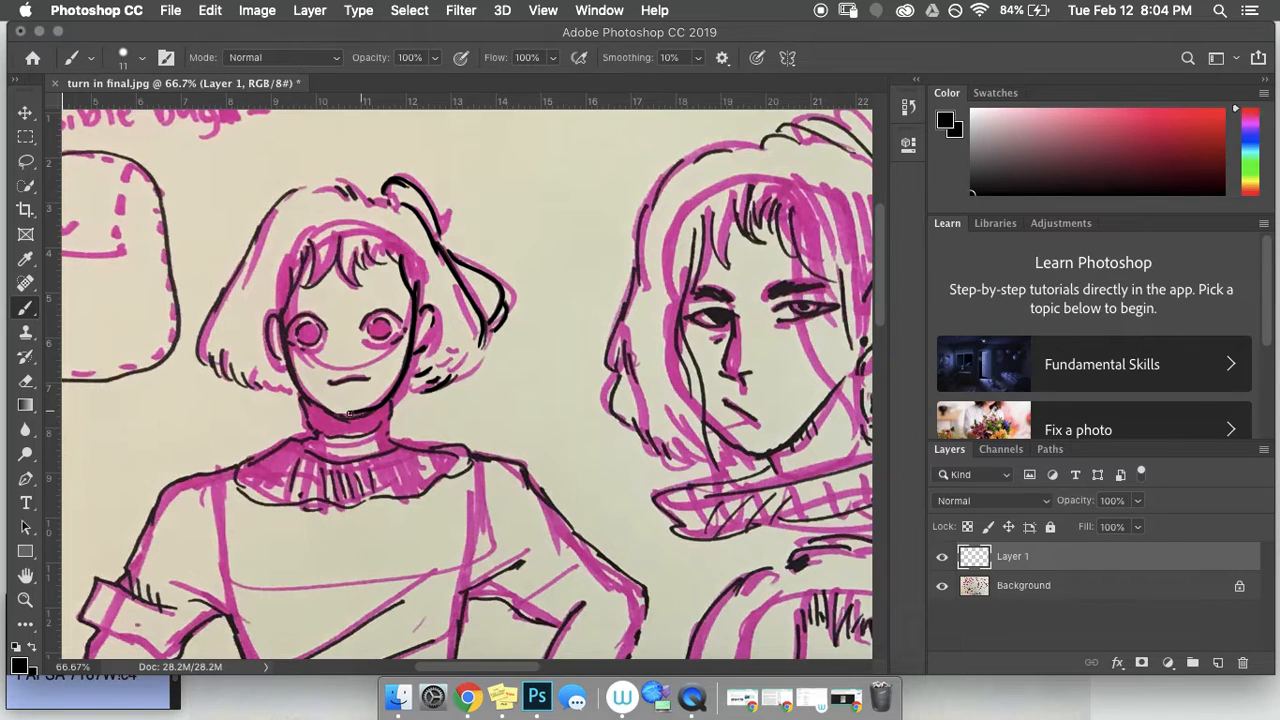
{"action": "key", "text": "super+z"}
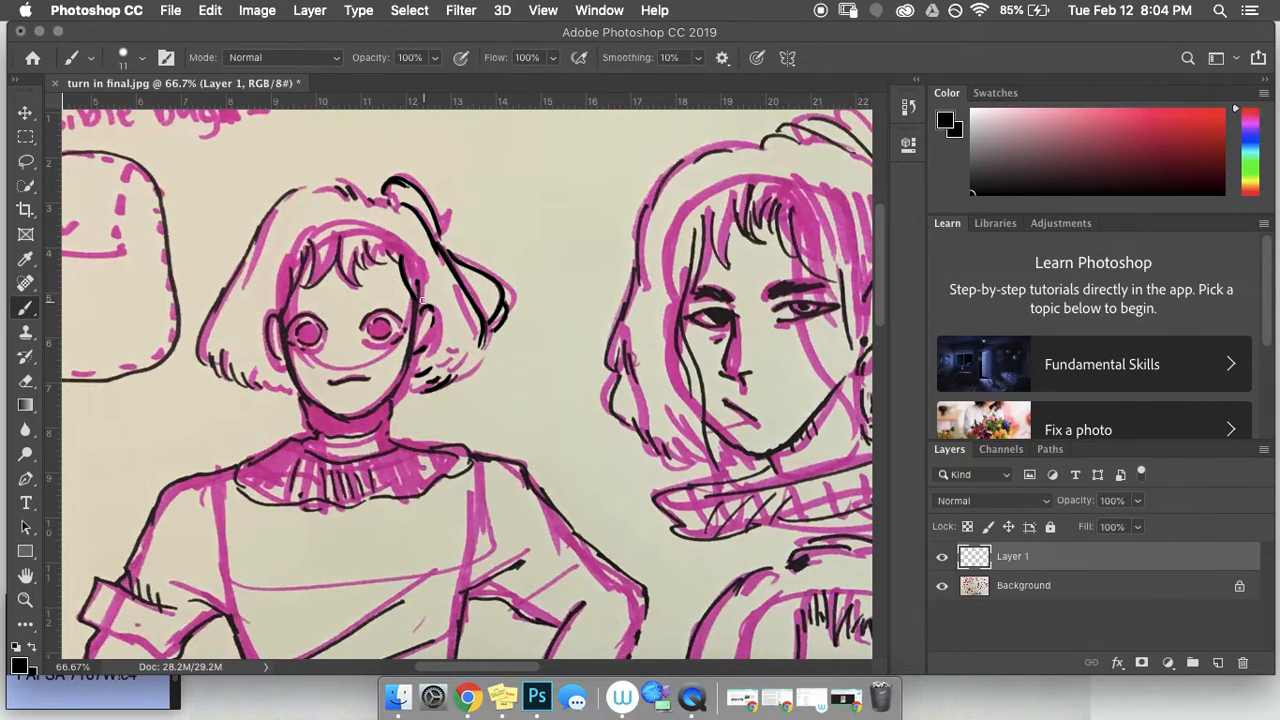
{"action": "left_click_drag", "start_coordinate": [412, 340], "coordinate": [393, 388]}
Step: Ink the left jawline and add strands at the hairline, fringe and lower right hair tips
{"action": "left_click_drag", "start_coordinate": [318, 404], "coordinate": [287, 349]}
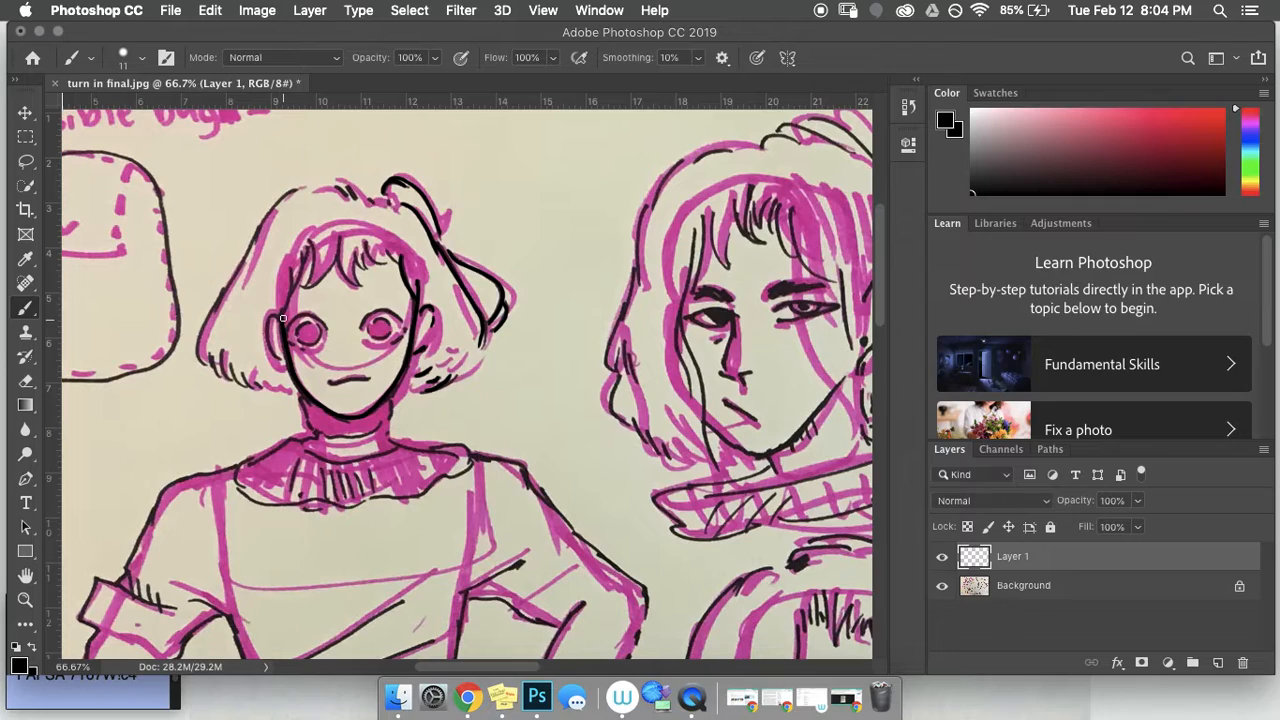
{"action": "mouse_move", "coordinate": [287, 271]}
{"action": "left_mouse_down"}
{"action": "mouse_move", "coordinate": [285, 313]}
{"action": "mouse_move", "coordinate": [302, 272]}
{"action": "left_mouse_up"}
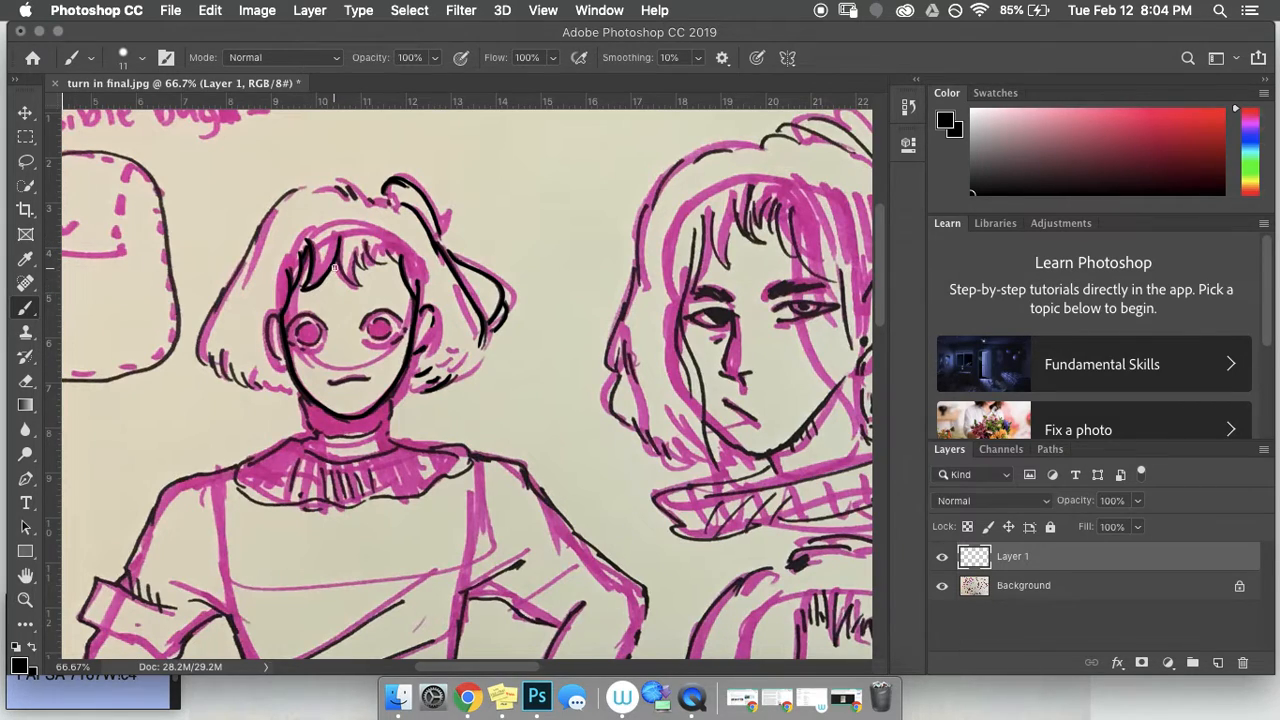
{"action": "mouse_move", "coordinate": [337, 242]}
{"action": "left_mouse_down"}
{"action": "mouse_move", "coordinate": [344, 269]}
{"action": "mouse_move", "coordinate": [364, 245]}
{"action": "mouse_move", "coordinate": [385, 251]}
{"action": "left_mouse_up"}
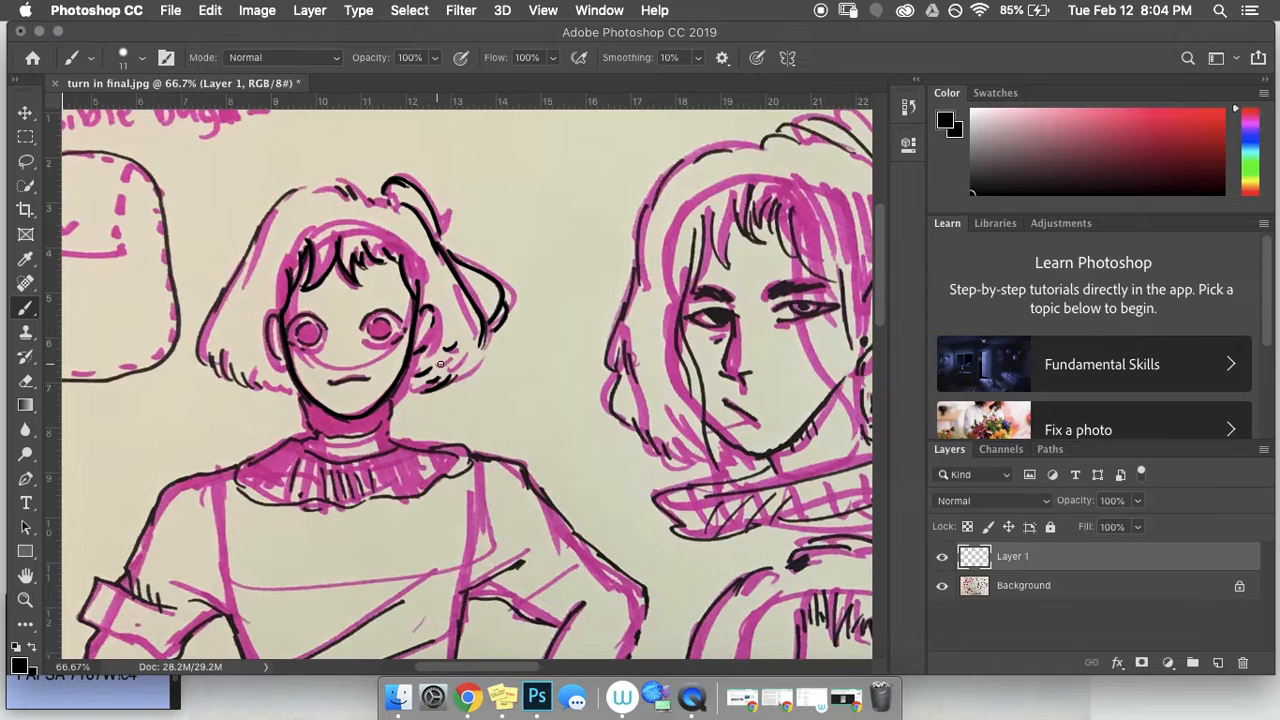
{"action": "left_click_drag", "start_coordinate": [449, 368], "coordinate": [481, 355]}
{"action": "left_click_drag", "start_coordinate": [447, 278], "coordinate": [461, 302]}
{"action": "left_click_drag", "start_coordinate": [410, 256], "coordinate": [416, 273]}
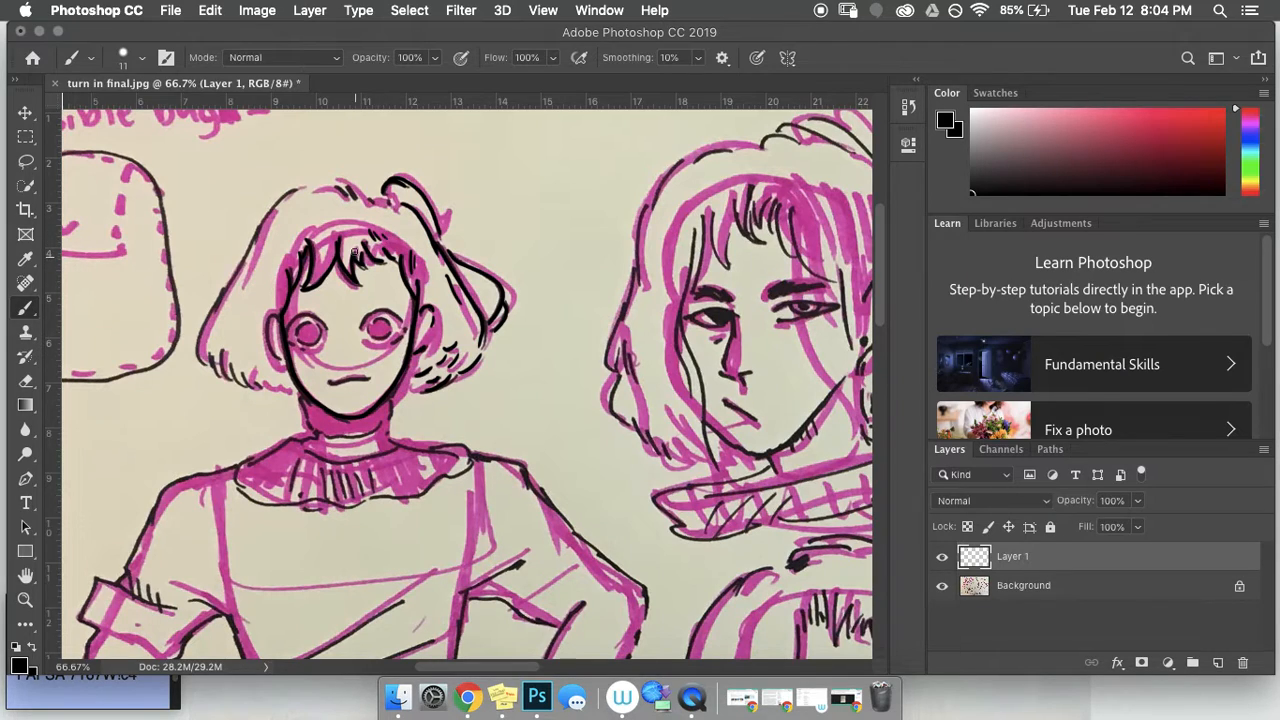
{"action": "left_click_drag", "start_coordinate": [328, 226], "coordinate": [318, 252]}
{"action": "scroll", "coordinate": [290, 246], "scroll_direction": "up", "scroll_amount": 2}
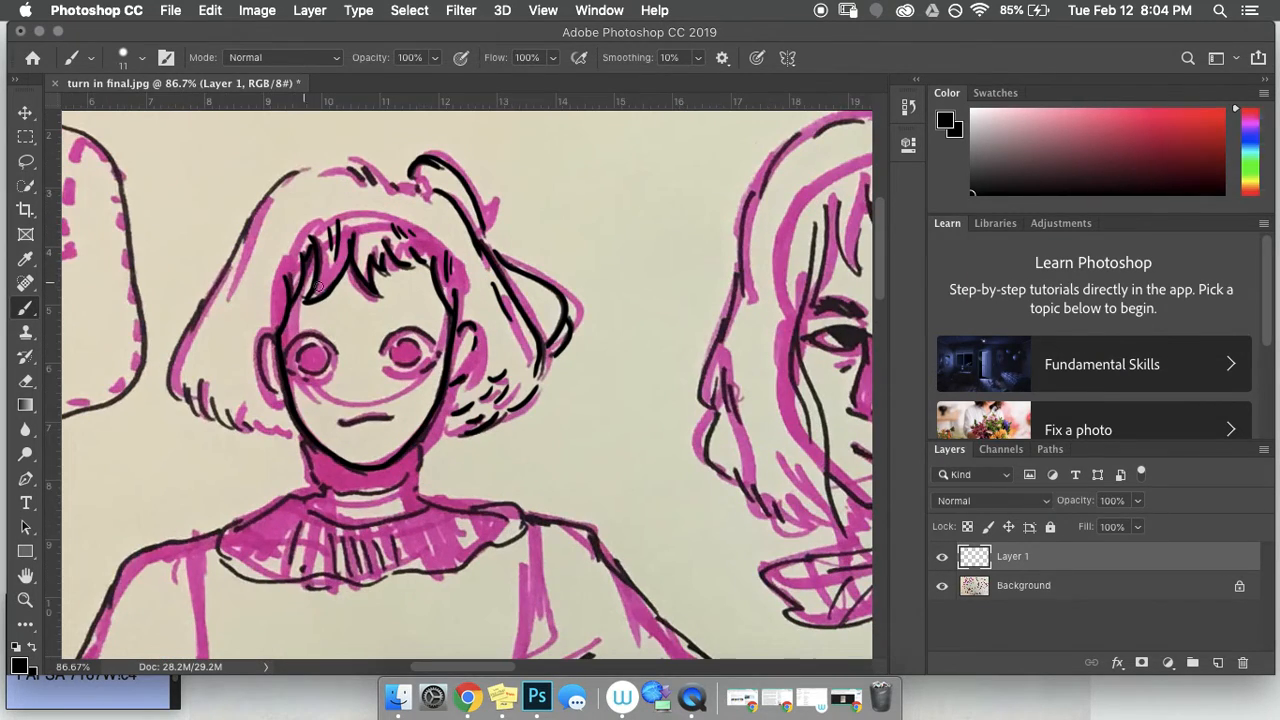
Step: Ink the left hair outline and jaw edge, and add short hatching strokes to the hair
{"action": "mouse_move", "coordinate": [280, 290]}
{"action": "left_mouse_down"}
{"action": "mouse_move", "coordinate": [270, 312]}
{"action": "mouse_move", "coordinate": [248, 316]}
{"action": "left_mouse_up"}
{"action": "left_click_drag", "start_coordinate": [277, 432], "coordinate": [252, 421]}
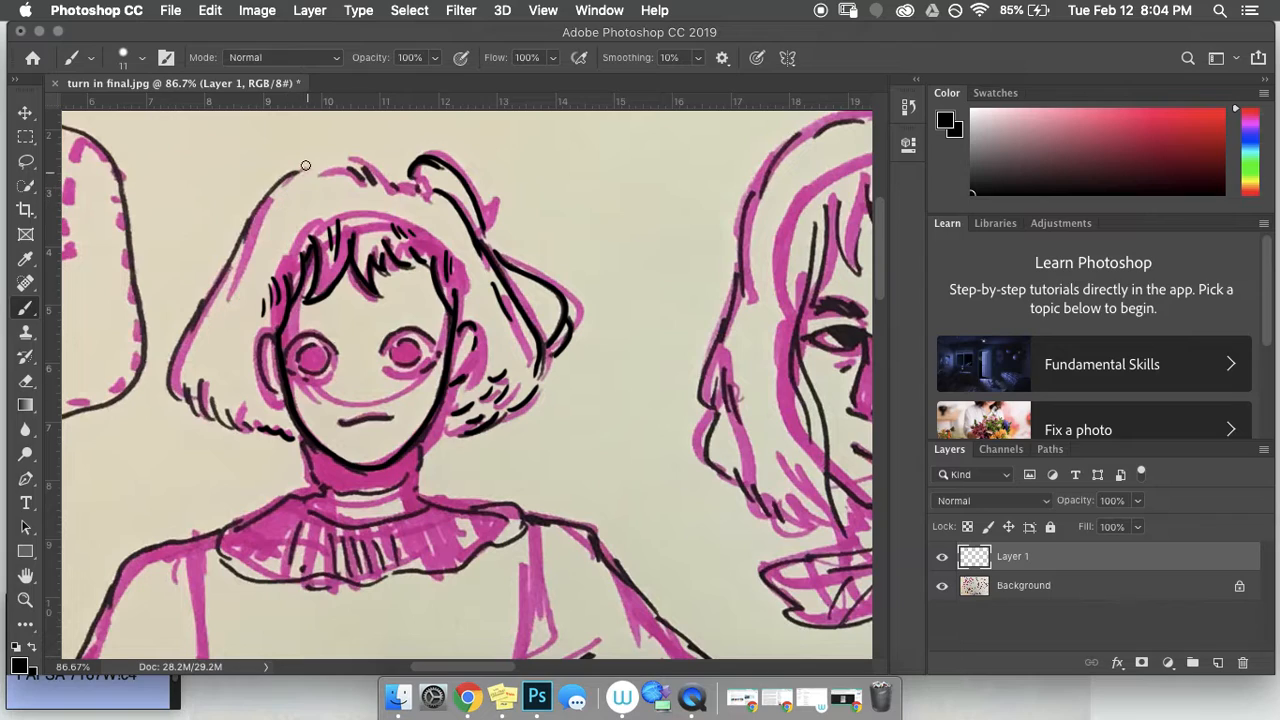
{"action": "mouse_move", "coordinate": [336, 167]}
{"action": "left_mouse_down"}
{"action": "mouse_move", "coordinate": [276, 187]}
{"action": "mouse_move", "coordinate": [169, 369]}
{"action": "mouse_move", "coordinate": [178, 403]}
{"action": "mouse_move", "coordinate": [182, 390]}
{"action": "mouse_move", "coordinate": [199, 397]}
{"action": "mouse_move", "coordinate": [201, 379]}
{"action": "mouse_move", "coordinate": [209, 411]}
{"action": "mouse_move", "coordinate": [212, 391]}
{"action": "mouse_move", "coordinate": [256, 424]}
{"action": "left_mouse_up"}
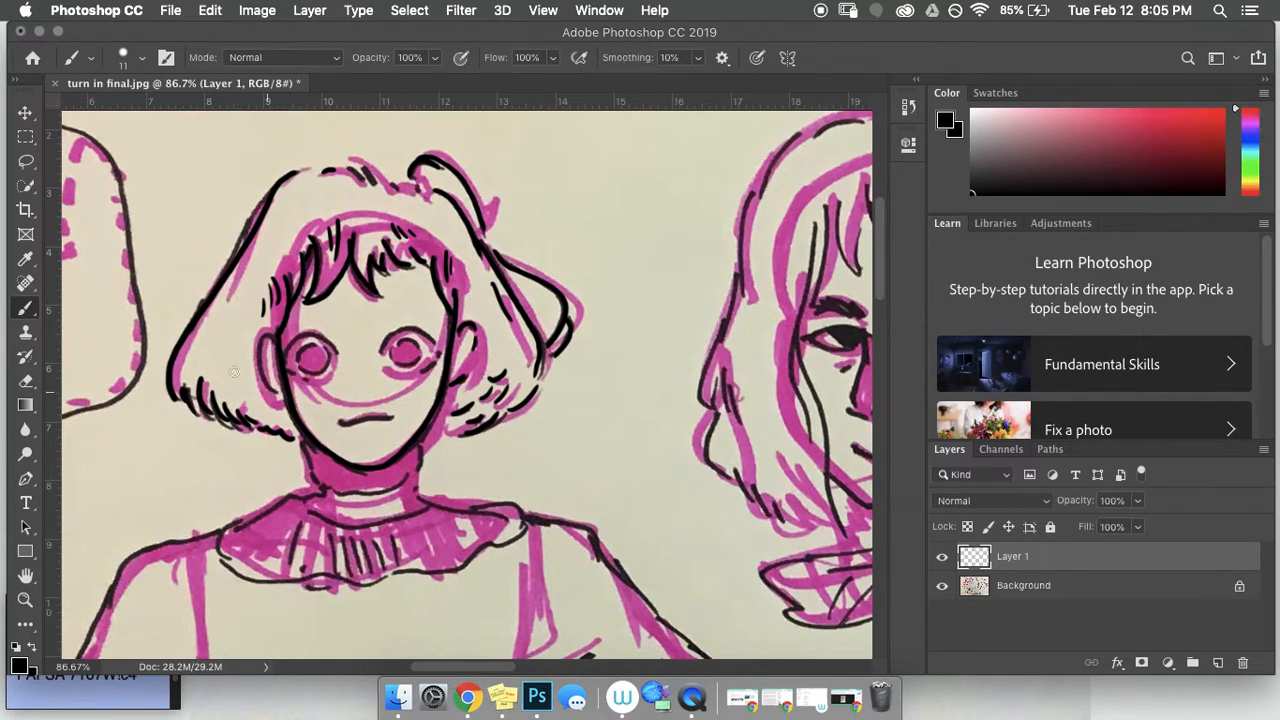
{"action": "scroll", "coordinate": [229, 289], "scroll_direction": "up", "scroll_amount": 2}
{"action": "mouse_move", "coordinate": [247, 301]}
{"action": "left_mouse_down"}
{"action": "mouse_move", "coordinate": [220, 347]}
{"action": "mouse_move", "coordinate": [243, 358]}
{"action": "left_mouse_up"}
{"action": "left_click_drag", "start_coordinate": [253, 362], "coordinate": [257, 386]}
{"action": "left_click", "coordinate": [265, 394]}
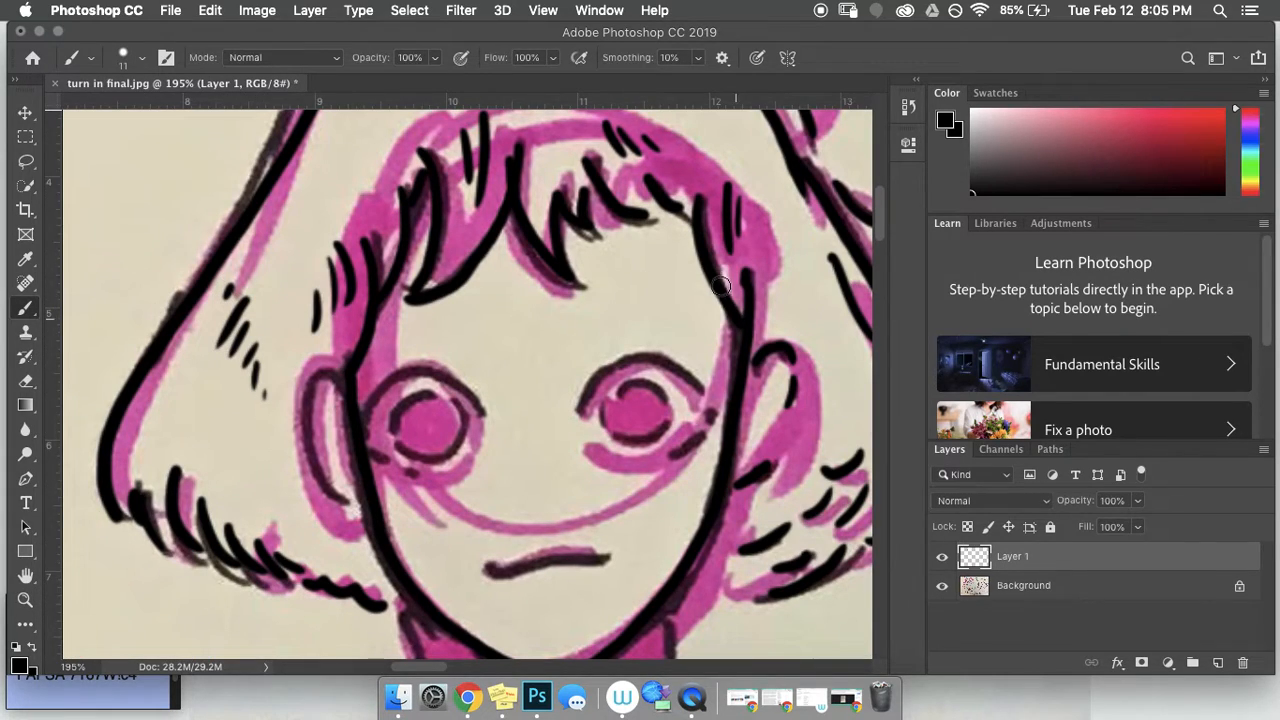
{"action": "left_click_drag", "start_coordinate": [774, 258], "coordinate": [799, 296]}
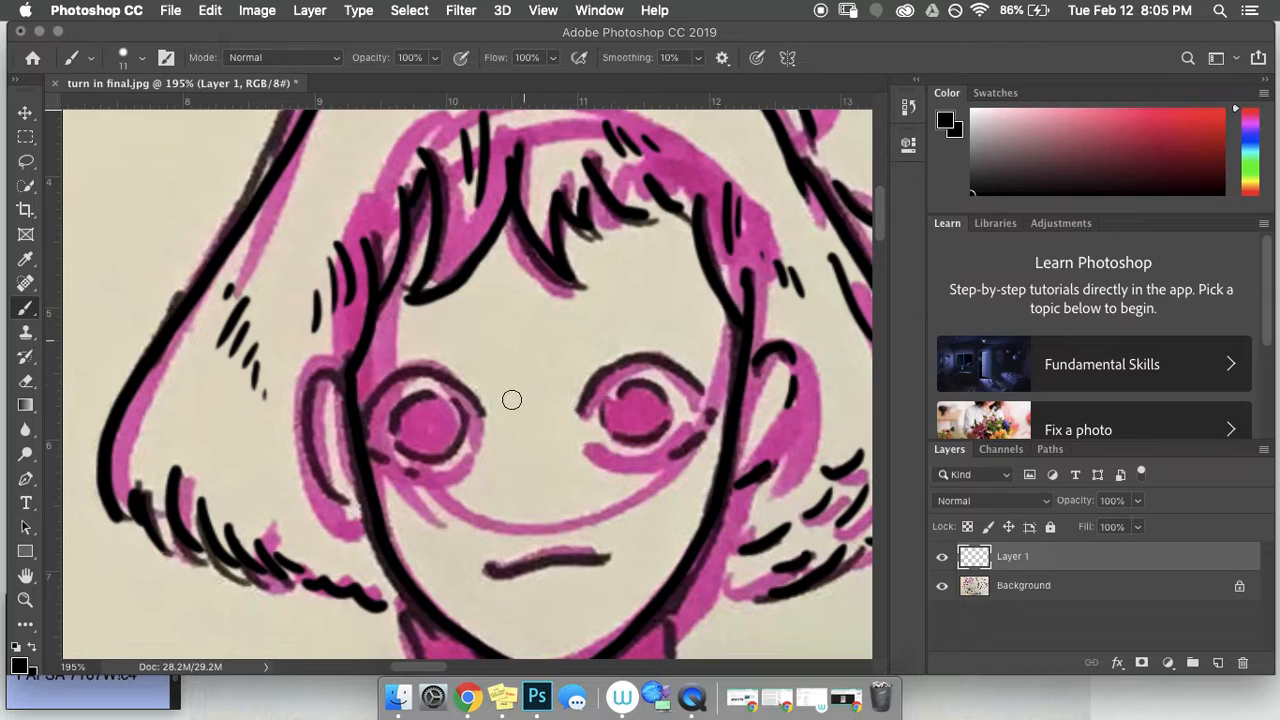
Step: Outline both eyes, the left ear and the mouth in black
{"action": "mouse_move", "coordinate": [582, 414]}
{"action": "left_mouse_down"}
{"action": "mouse_move", "coordinate": [594, 383]}
{"action": "mouse_move", "coordinate": [642, 355]}
{"action": "mouse_move", "coordinate": [707, 400]}
{"action": "left_mouse_up"}
{"action": "mouse_move", "coordinate": [615, 393]}
{"action": "left_mouse_down"}
{"action": "mouse_move", "coordinate": [660, 383]}
{"action": "mouse_move", "coordinate": [668, 408]}
{"action": "mouse_move", "coordinate": [604, 434]}
{"action": "mouse_move", "coordinate": [615, 444]}
{"action": "mouse_move", "coordinate": [642, 444]}
{"action": "mouse_move", "coordinate": [665, 422]}
{"action": "mouse_move", "coordinate": [702, 433]}
{"action": "left_mouse_up"}
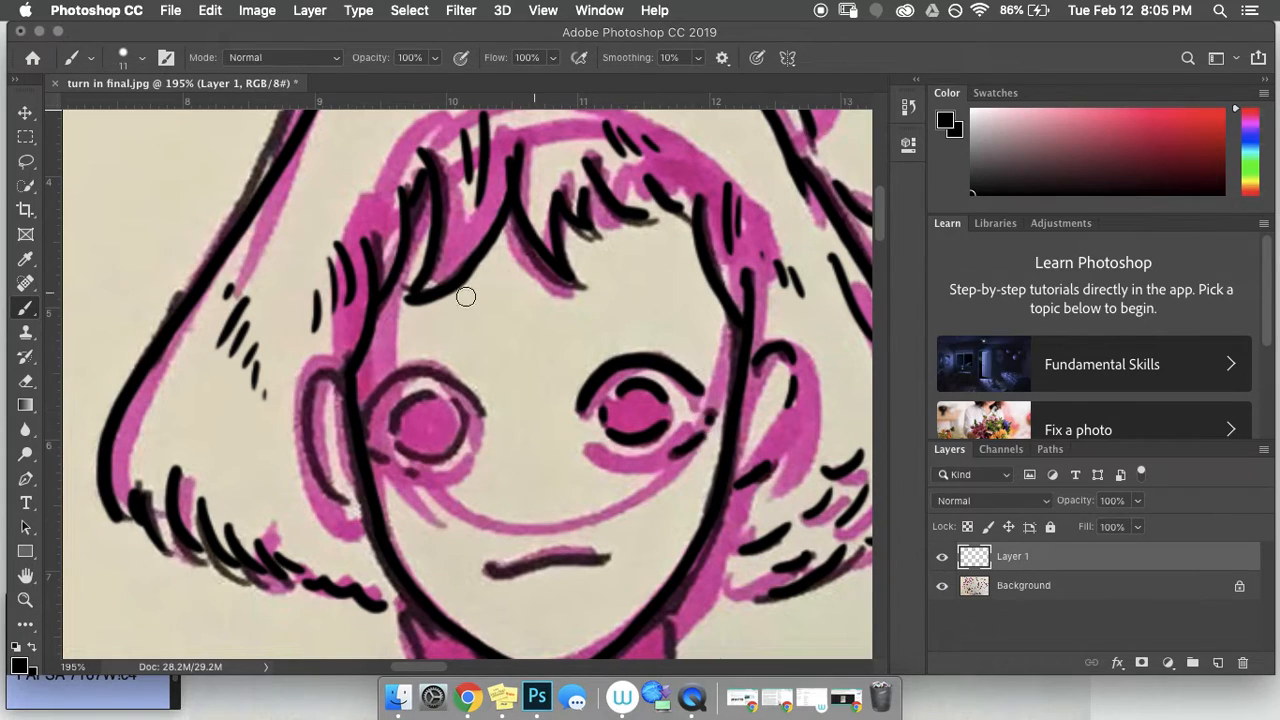
{"action": "mouse_move", "coordinate": [460, 440]}
{"action": "left_mouse_down"}
{"action": "mouse_move", "coordinate": [425, 465]}
{"action": "mouse_move", "coordinate": [400, 452]}
{"action": "mouse_move", "coordinate": [387, 424]}
{"action": "mouse_move", "coordinate": [398, 406]}
{"action": "mouse_move", "coordinate": [445, 392]}
{"action": "mouse_move", "coordinate": [480, 412]}
{"action": "mouse_move", "coordinate": [440, 375]}
{"action": "mouse_move", "coordinate": [389, 383]}
{"action": "mouse_move", "coordinate": [366, 422]}
{"action": "mouse_move", "coordinate": [390, 465]}
{"action": "mouse_move", "coordinate": [431, 475]}
{"action": "left_mouse_up"}
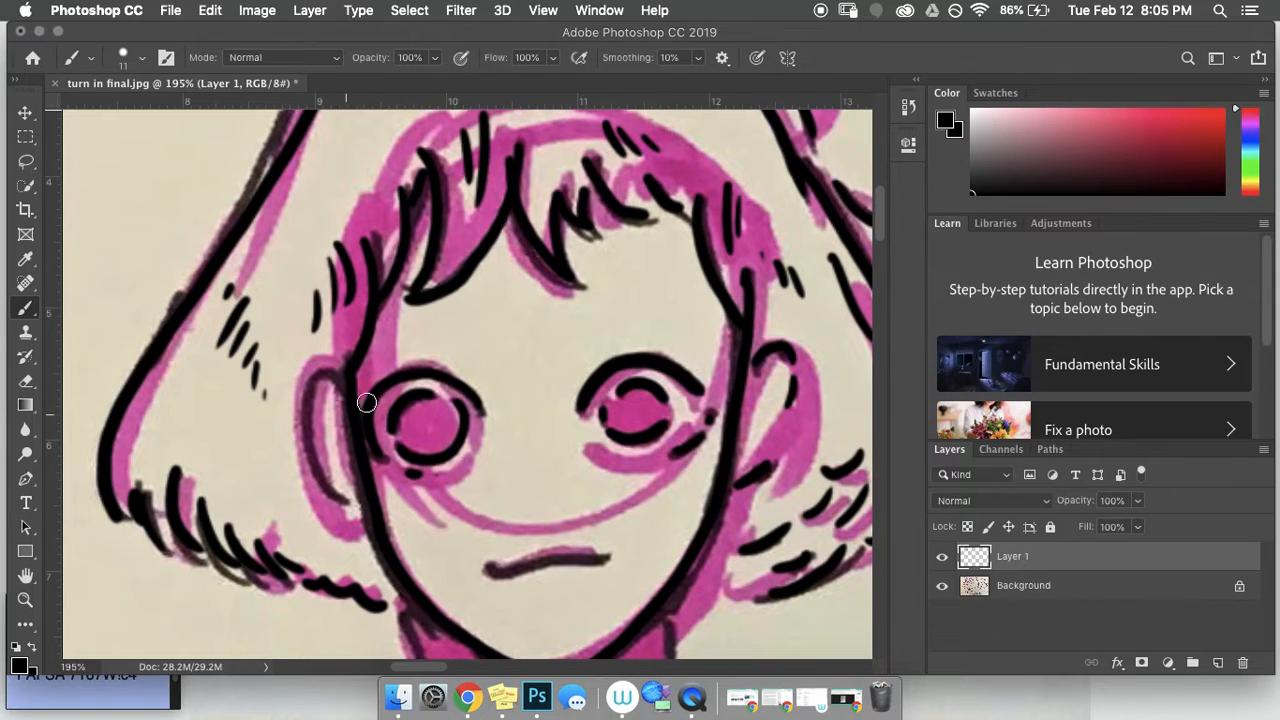
{"action": "mouse_move", "coordinate": [343, 380]}
{"action": "left_mouse_down"}
{"action": "mouse_move", "coordinate": [312, 379]}
{"action": "mouse_move", "coordinate": [304, 404]}
{"action": "mouse_move", "coordinate": [345, 497]}
{"action": "left_mouse_up"}
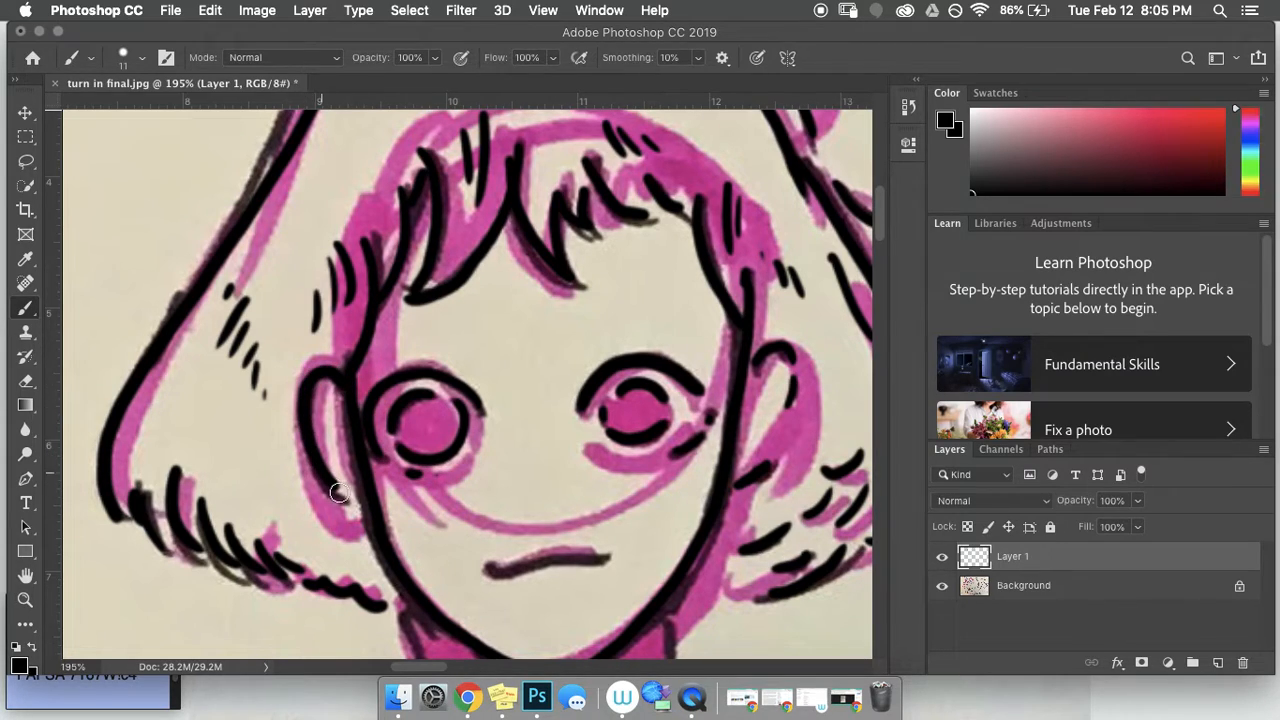
{"action": "mouse_move", "coordinate": [580, 556]}
{"action": "left_mouse_down"}
{"action": "mouse_move", "coordinate": [603, 554]}
{"action": "mouse_move", "coordinate": [485, 571]}
{"action": "left_mouse_up"}
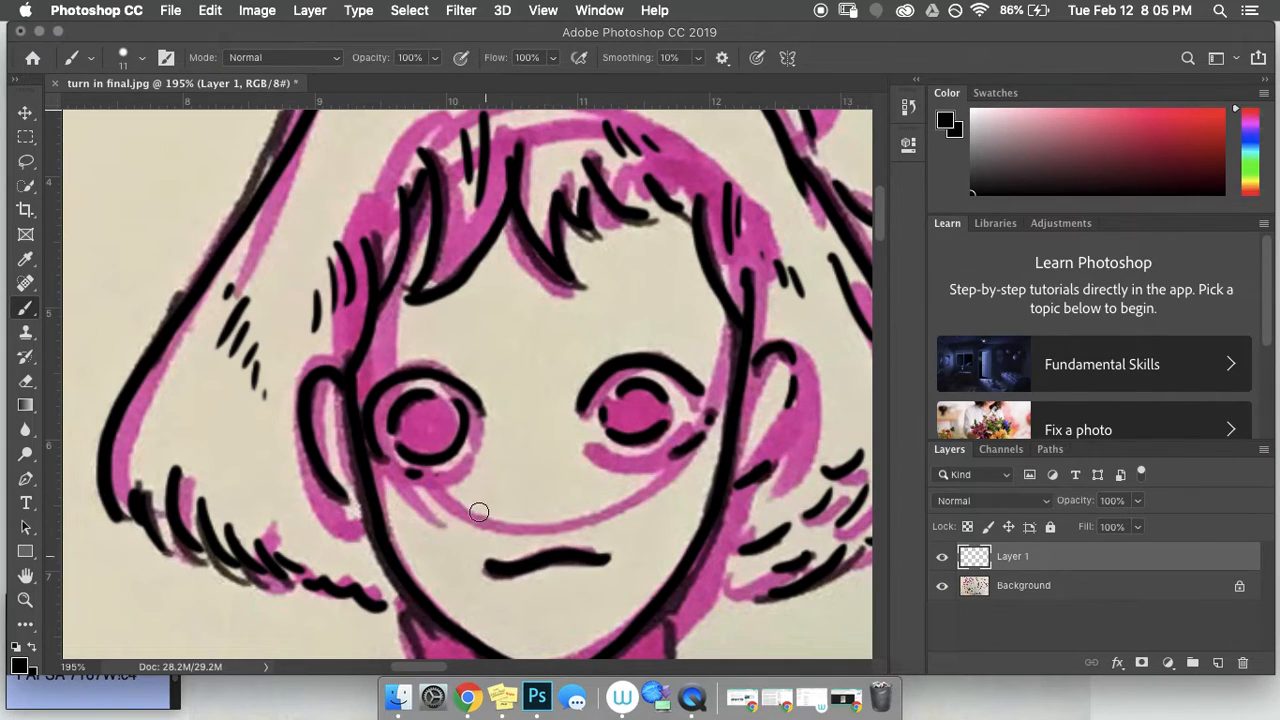
Step: Shrink the brush to 3 px and ink thin lines under the eyes, a hair strand and both neck sides
{"action": "left_click", "coordinate": [143, 59]}
{"action": "left_click_drag", "start_coordinate": [119, 118], "coordinate": [113, 119]}
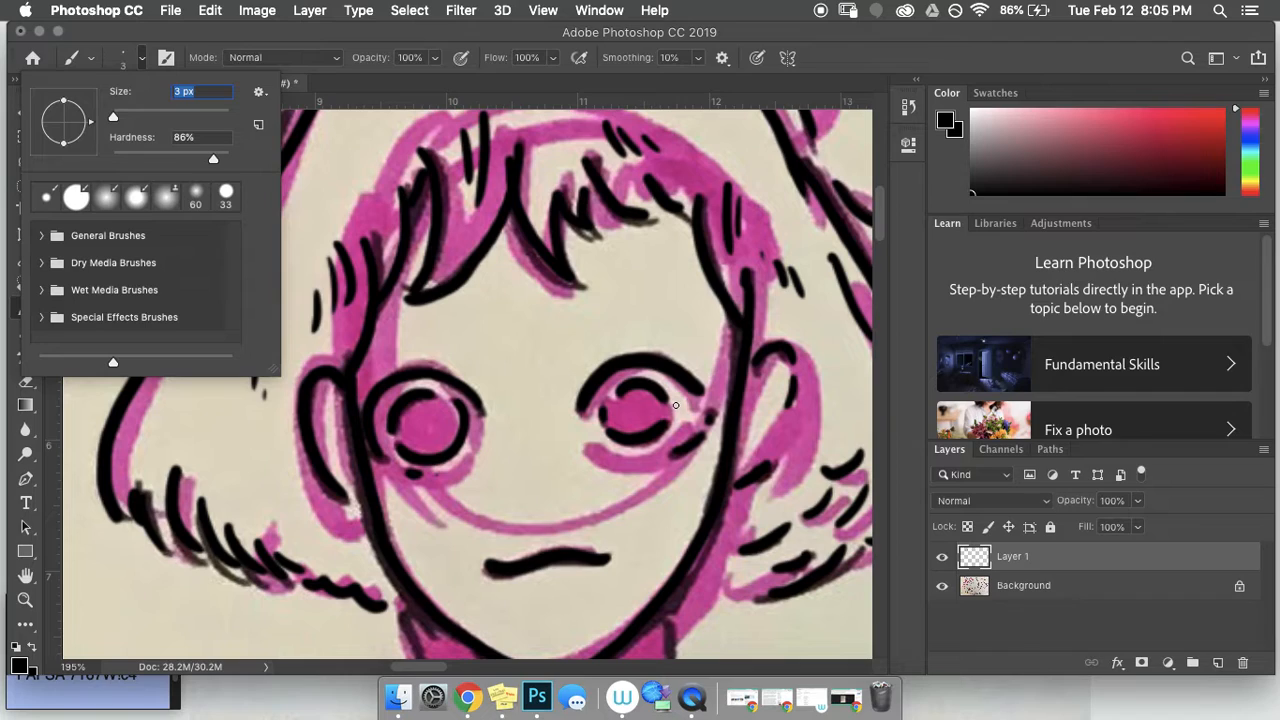
{"action": "left_click_drag", "start_coordinate": [590, 445], "coordinate": [611, 454]}
{"action": "mouse_move", "coordinate": [474, 431]}
{"action": "left_mouse_down"}
{"action": "mouse_move", "coordinate": [479, 442]}
{"action": "mouse_move", "coordinate": [451, 465]}
{"action": "left_mouse_up"}
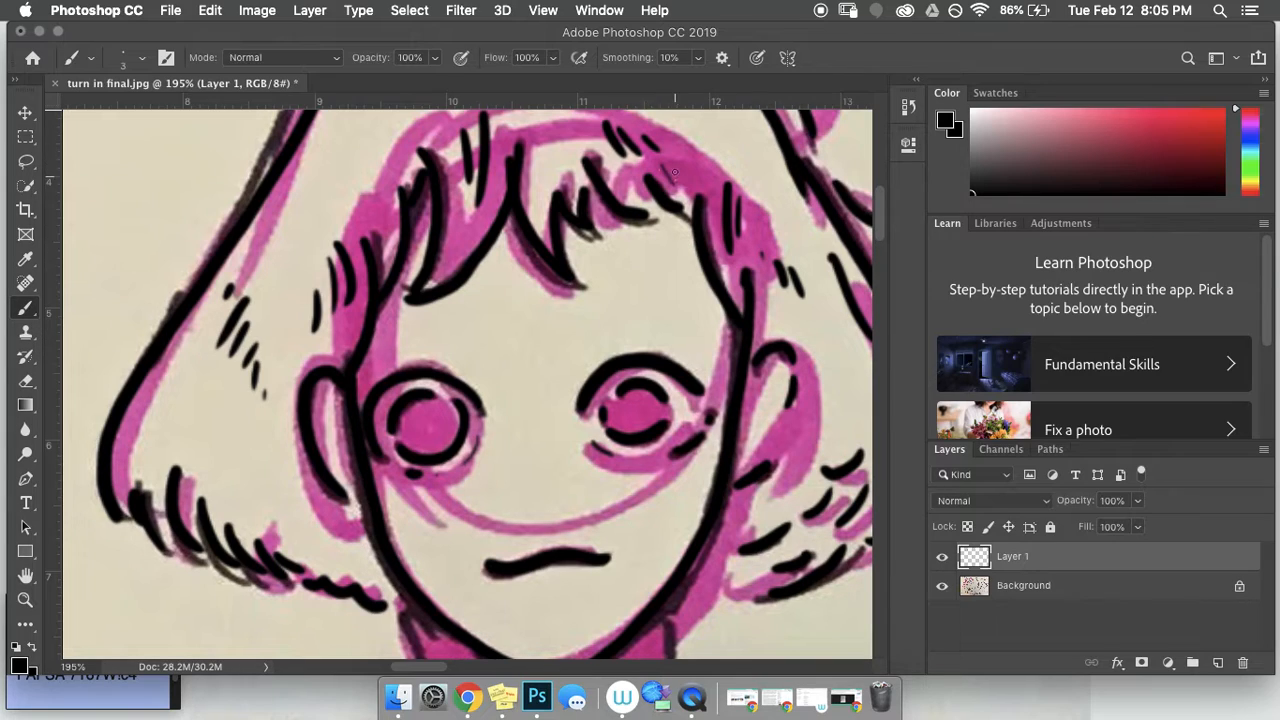
{"action": "left_click_drag", "start_coordinate": [535, 159], "coordinate": [547, 203]}
{"action": "left_click_drag", "start_coordinate": [879, 221], "coordinate": [880, 246]}
{"action": "left_click_drag", "start_coordinate": [664, 426], "coordinate": [665, 486]}
{"action": "mouse_move", "coordinate": [401, 420]}
{"action": "left_mouse_down"}
{"action": "mouse_move", "coordinate": [426, 498]}
{"action": "mouse_move", "coordinate": [456, 525]}
{"action": "left_mouse_up"}
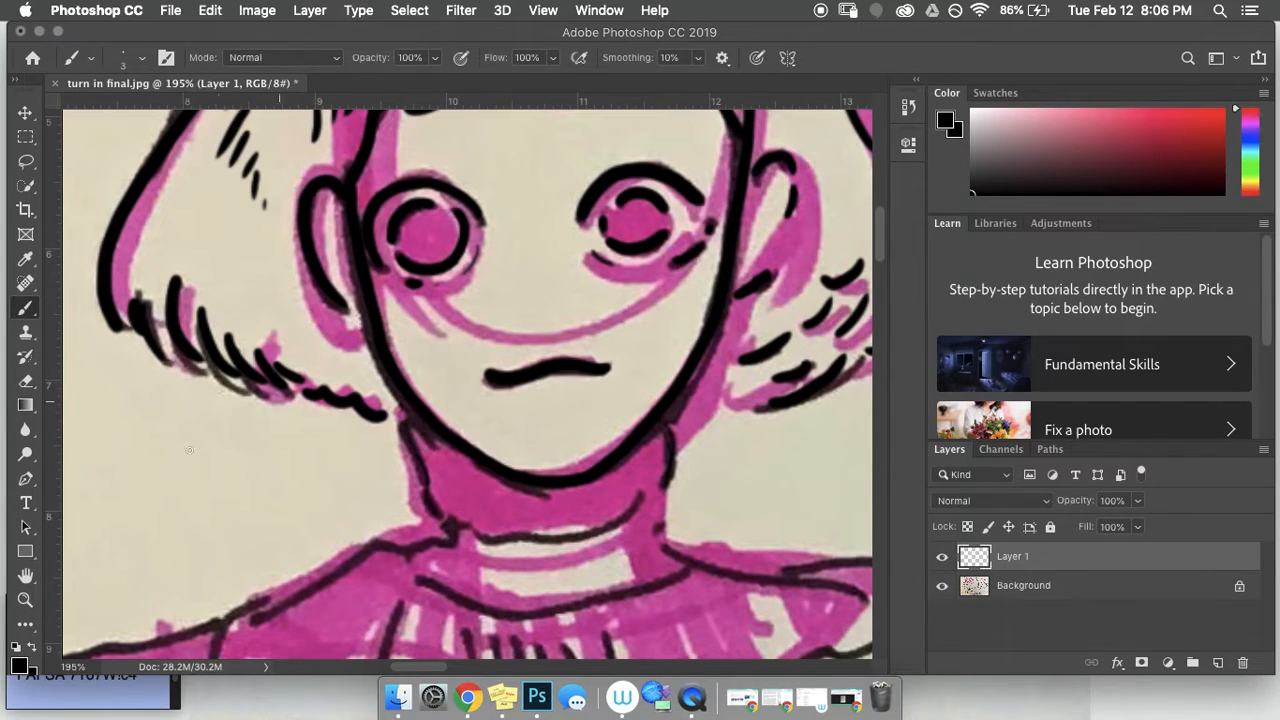
{"action": "right_click", "coordinate": [194, 428]}
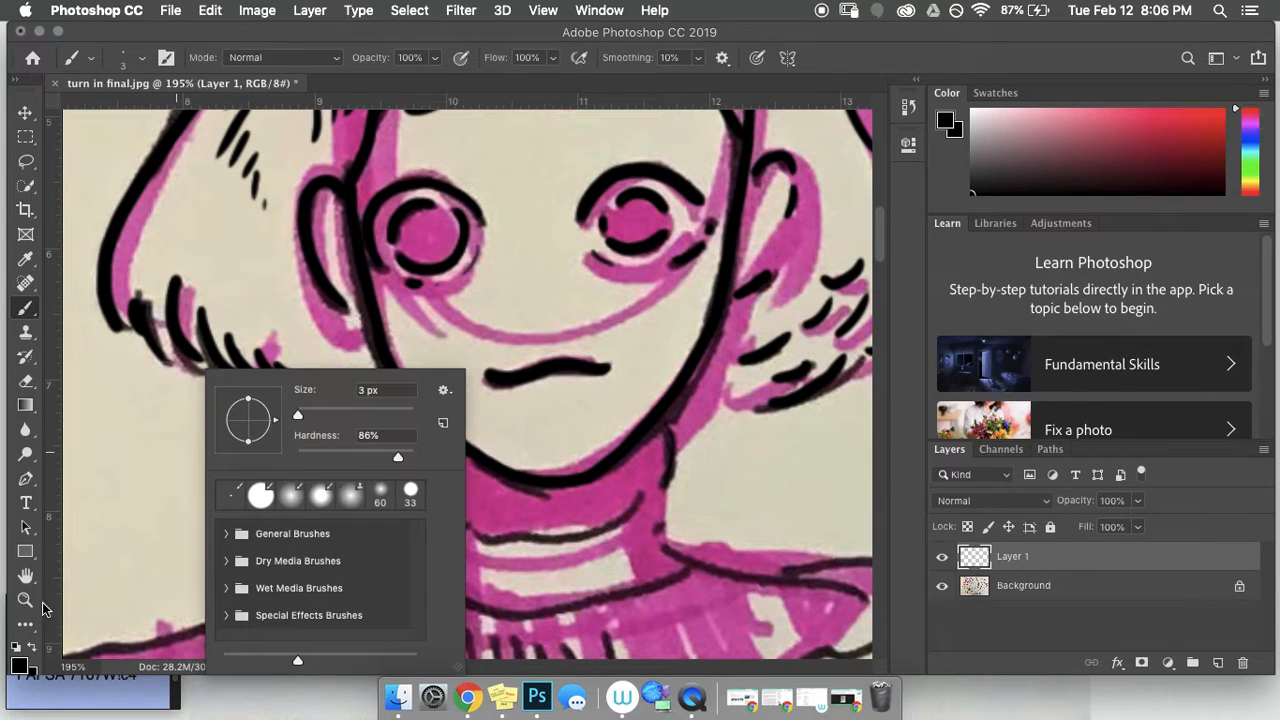
{"action": "left_click", "coordinate": [26, 600]}
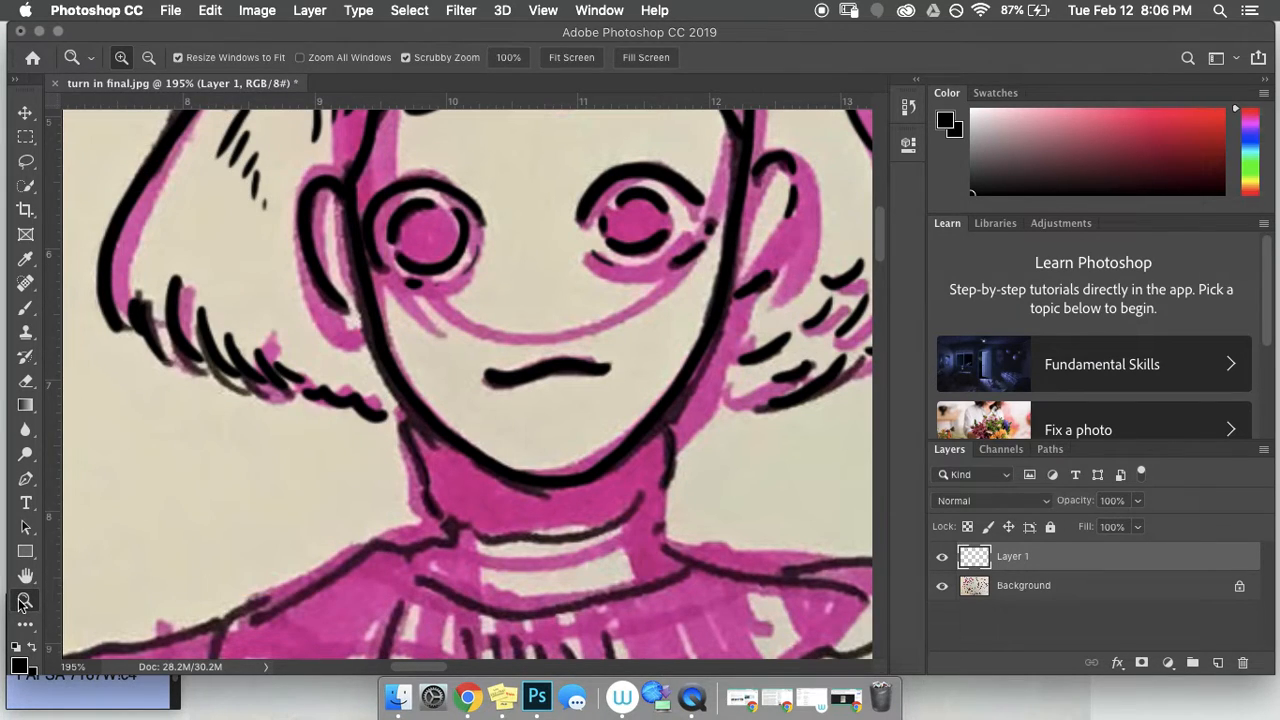
Step: View the drawing at 100%, zoom out, and toggle Layer 1's line art to check the inking
{"action": "double_click", "coordinate": [23, 602]}
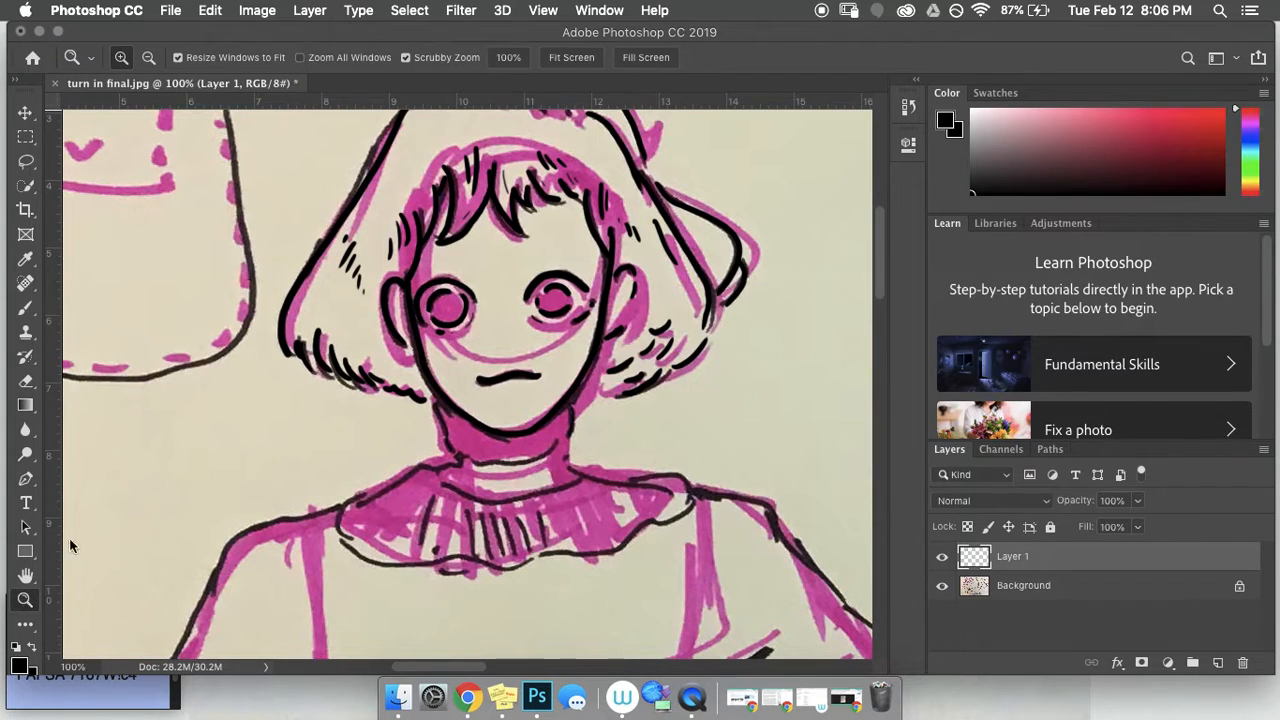
{"action": "key", "text": "super+equal"}
{"action": "key", "text": "super+minus"}
{"action": "key", "text": "super+minus"}
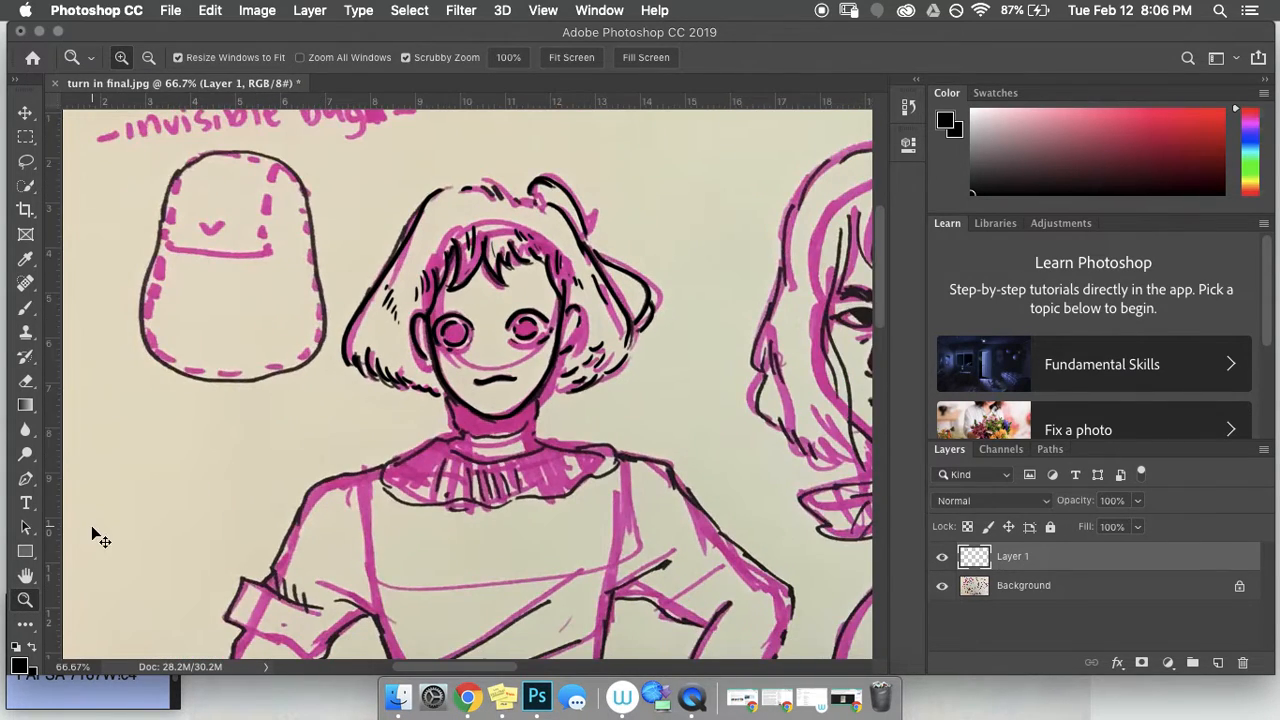
{"action": "left_click", "coordinate": [943, 557]}
{"action": "left_click", "coordinate": [943, 557]}
{"action": "left_click", "coordinate": [943, 557]}
{"action": "left_click", "coordinate": [943, 557]}
{"action": "left_click", "coordinate": [943, 557]}
{"action": "left_click", "coordinate": [943, 557]}
{"action": "left_click", "coordinate": [943, 557]}
{"action": "left_click", "coordinate": [943, 557]}
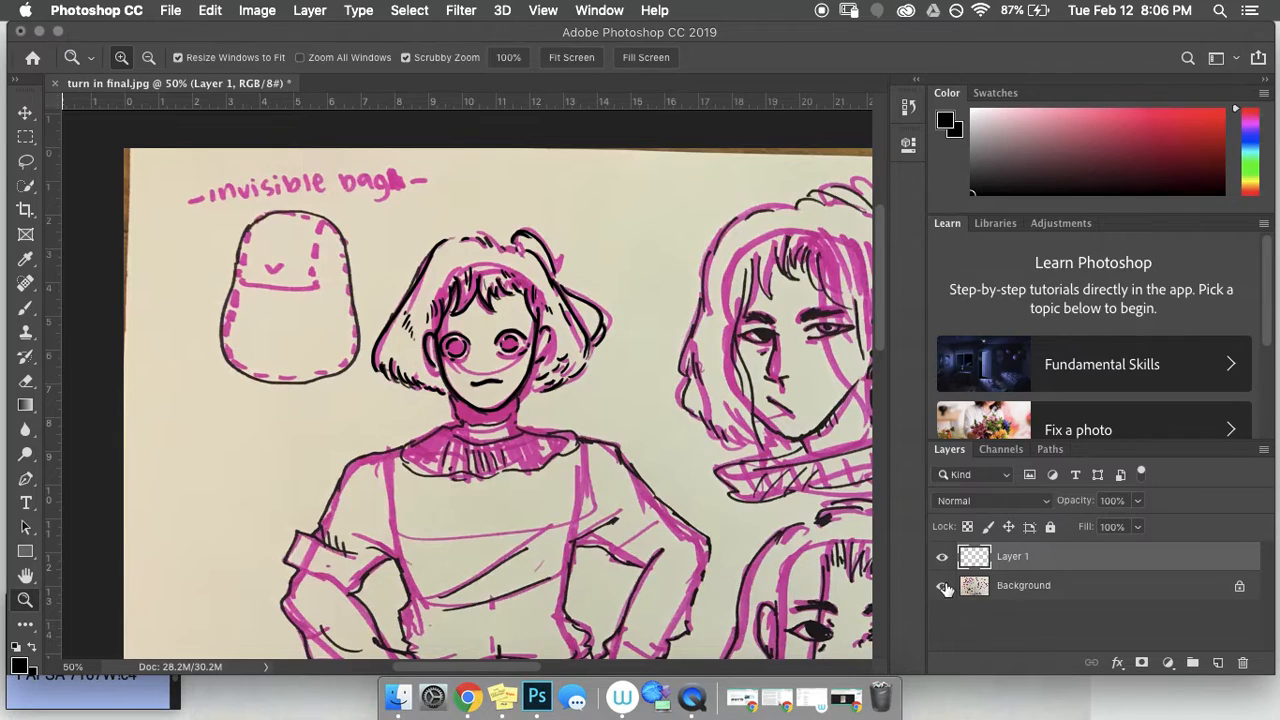
Step: Toggle the Background sketch photo on and off to compare it with the line art
{"action": "left_click", "coordinate": [942, 586]}
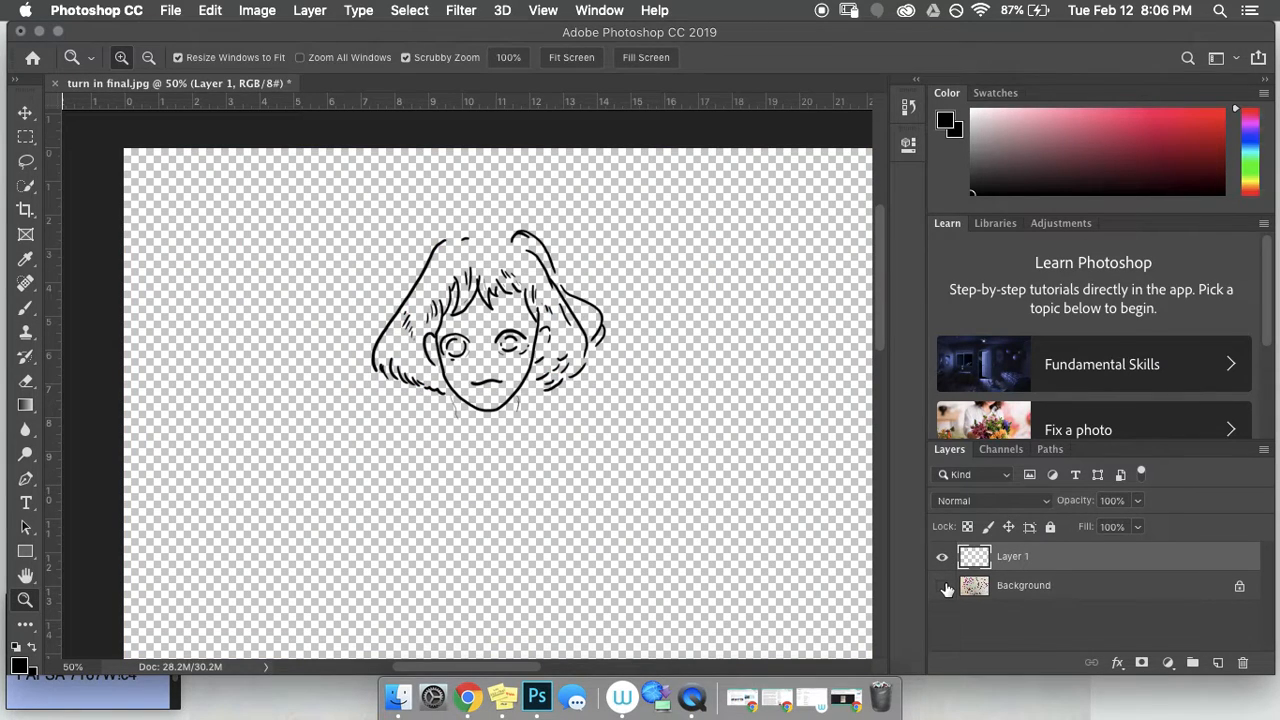
{"action": "left_click", "coordinate": [942, 586]}
{"action": "left_click", "coordinate": [942, 586]}
{"action": "left_click", "coordinate": [942, 586]}
{"action": "left_click", "coordinate": [942, 586]}
{"action": "left_click", "coordinate": [942, 586]}
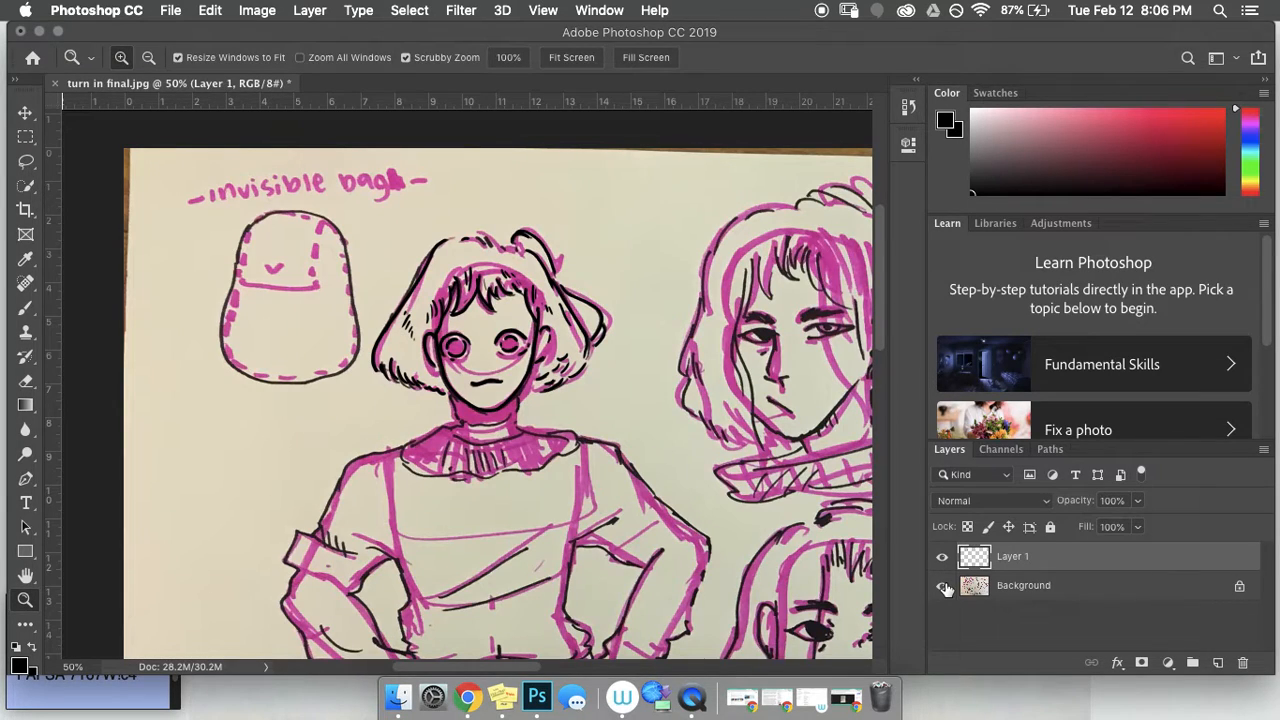
{"action": "left_click", "coordinate": [942, 586]}
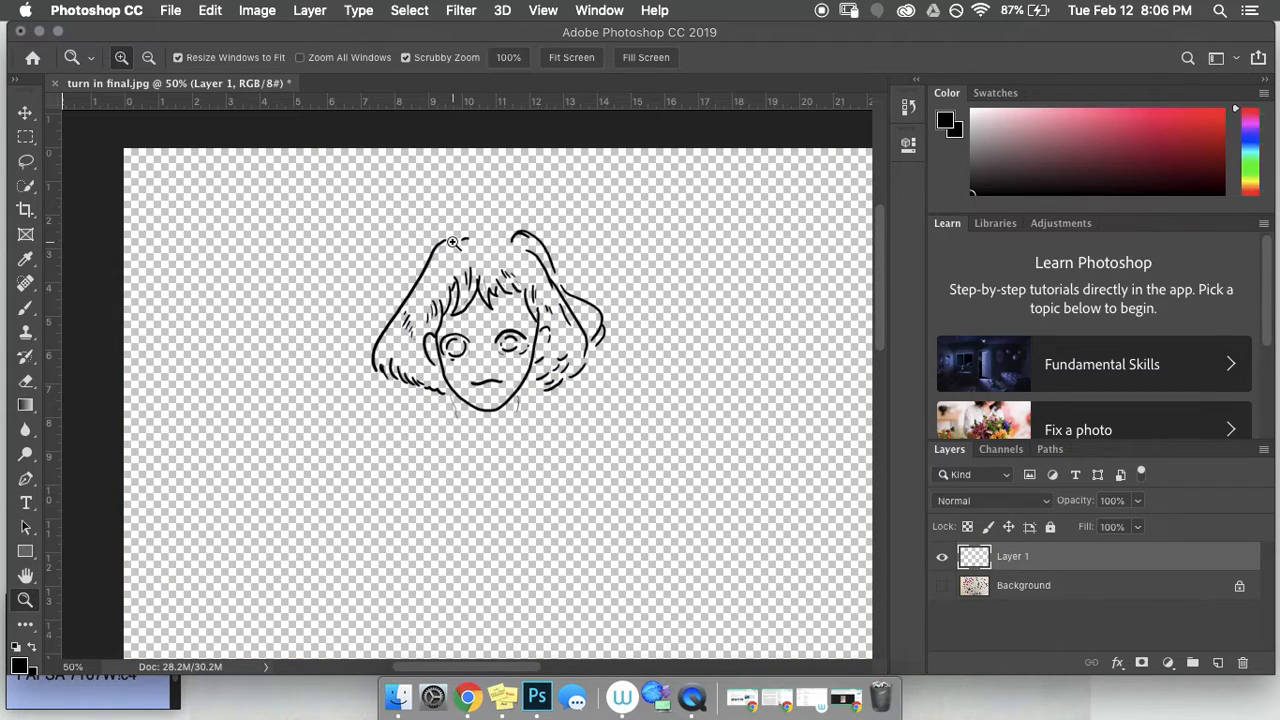
Step: Dot freckles on the cheek under the left eye, then show the sketch photo again
{"action": "left_click", "coordinate": [26, 308]}
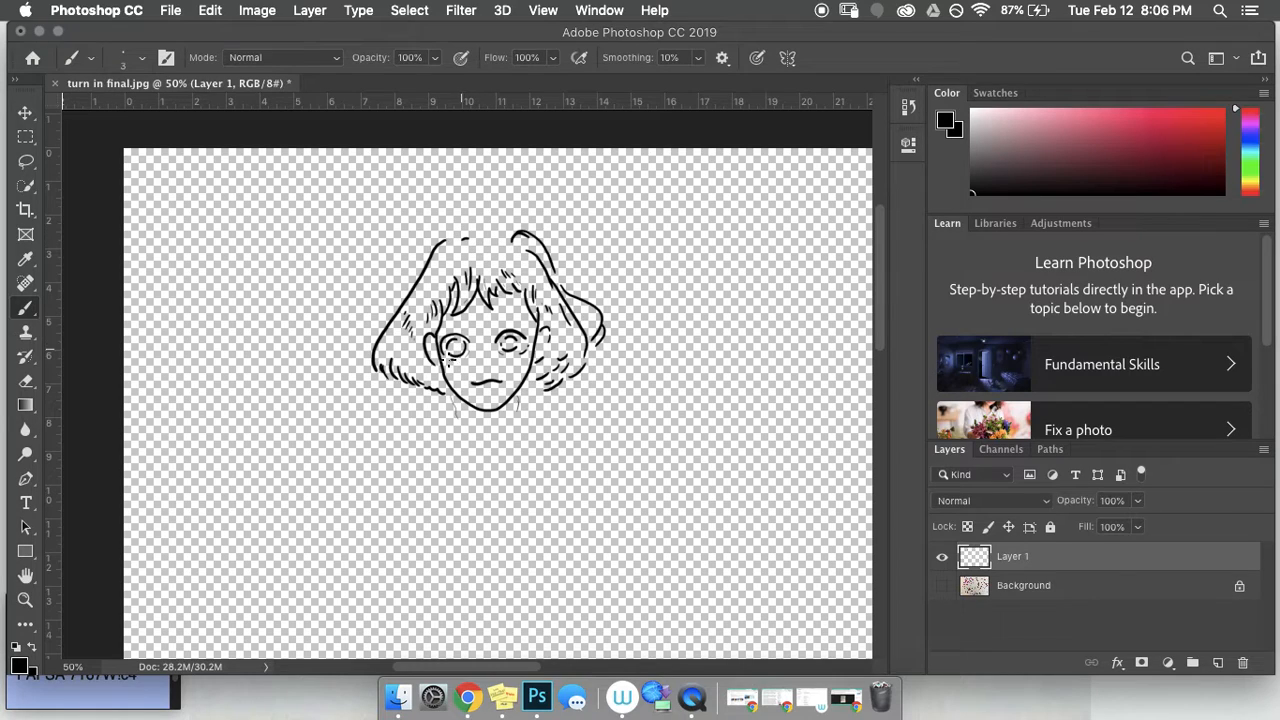
{"action": "left_click", "coordinate": [476, 347]}
{"action": "left_click", "coordinate": [484, 350]}
{"action": "left_click", "coordinate": [943, 588]}
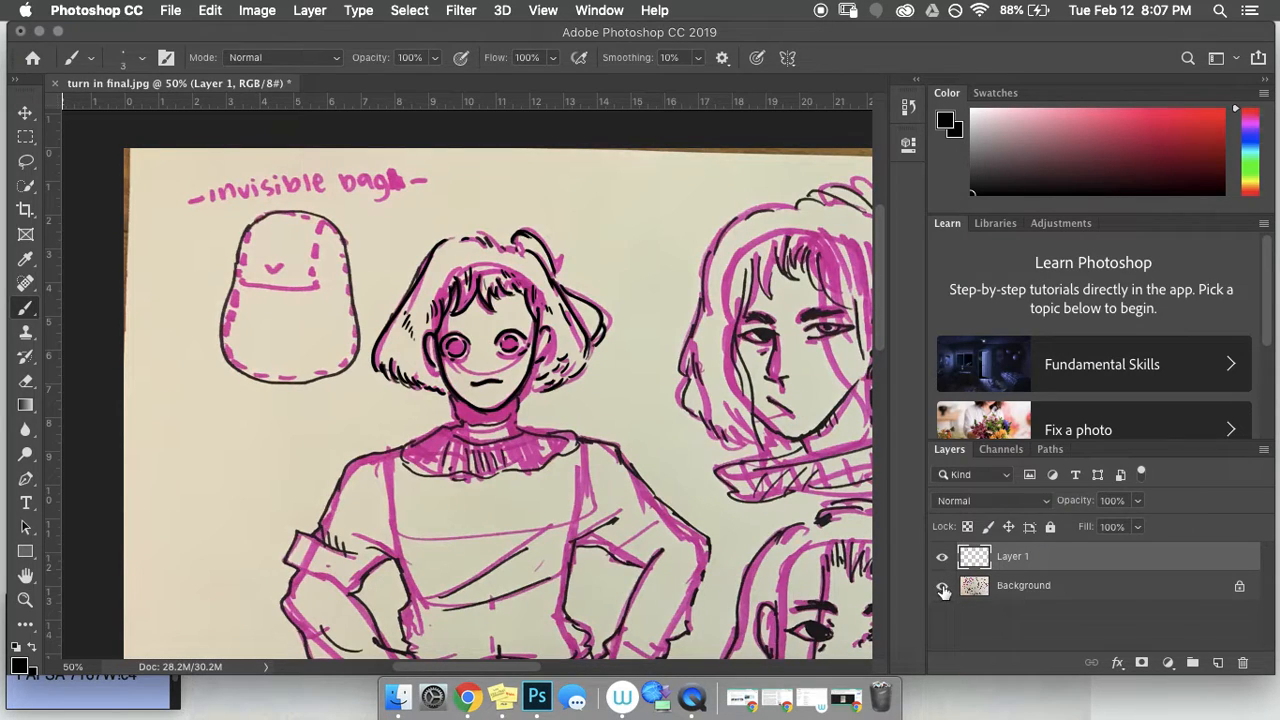
{"action": "left_click", "coordinate": [942, 587]}
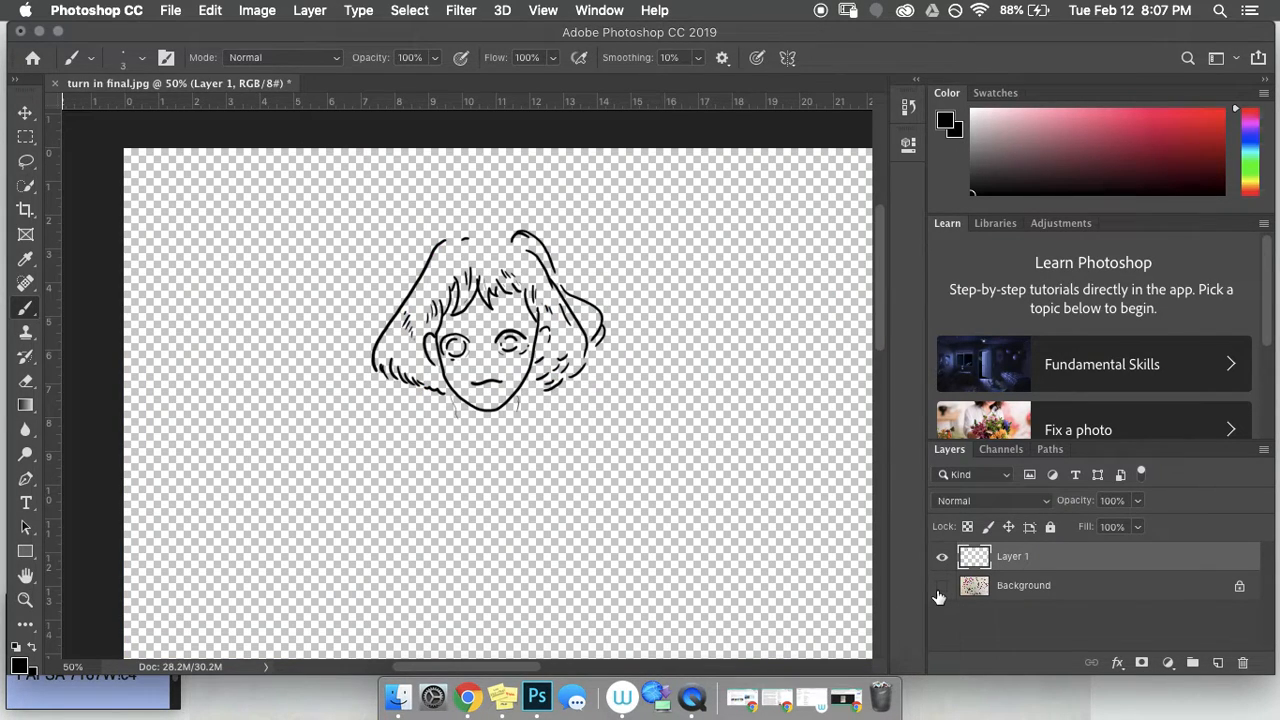
{"action": "left_click", "coordinate": [941, 588]}
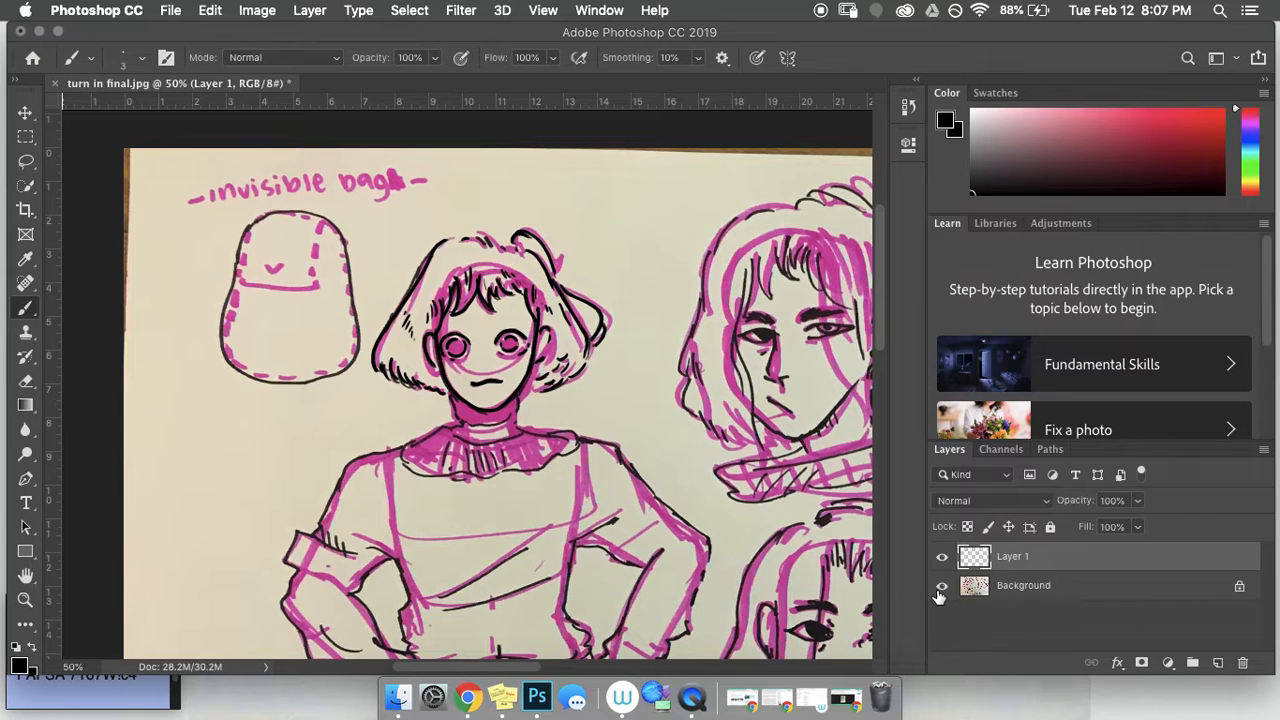
Step: Scroll over the canvas to review the drawing, then hide the Background sketch photo
{"action": "scroll", "coordinate": [647, 400], "scroll_direction": "down", "scroll_amount": 10}
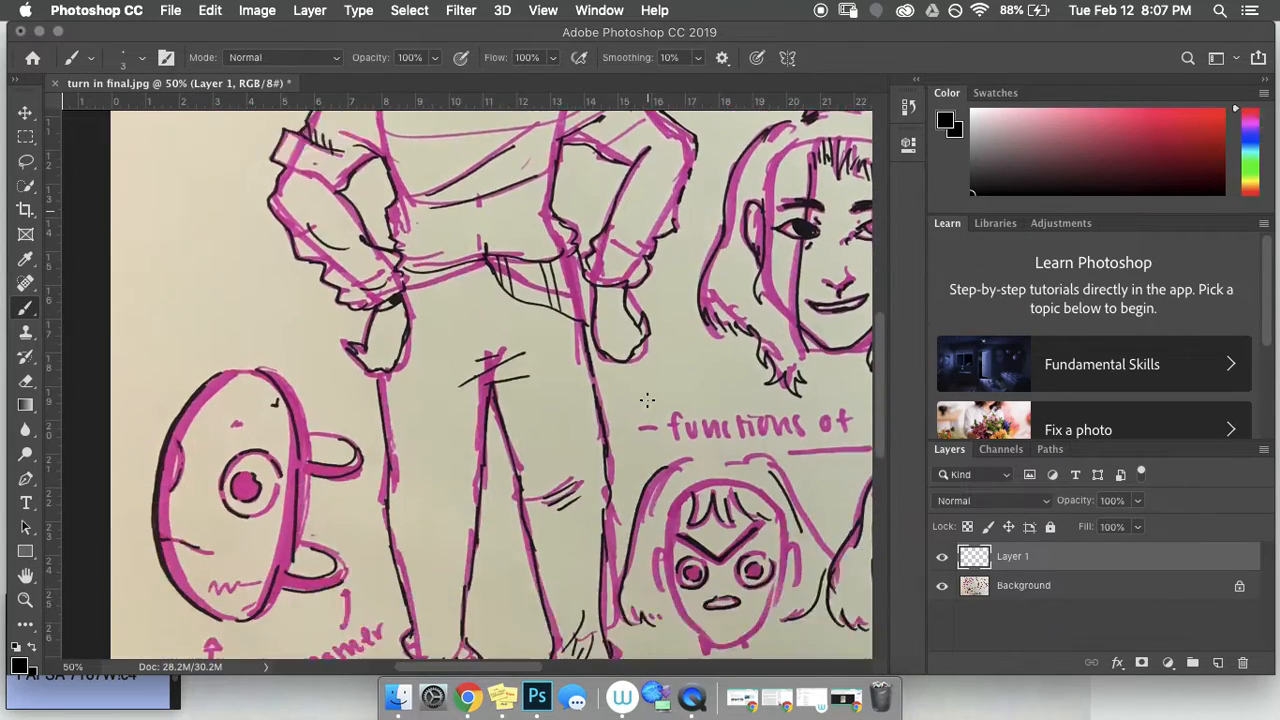
{"action": "scroll", "coordinate": [647, 400], "scroll_direction": "down", "scroll_amount": 5}
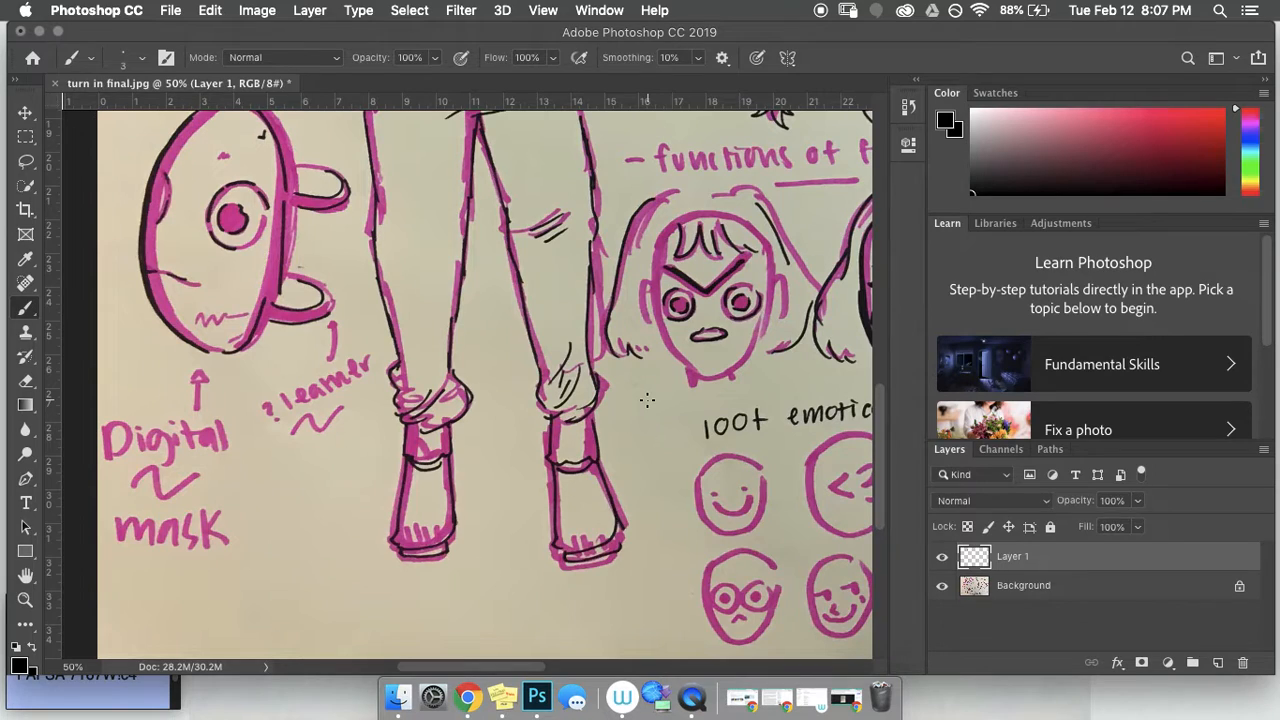
{"action": "scroll", "coordinate": [647, 400], "scroll_direction": "up", "scroll_amount": 15}
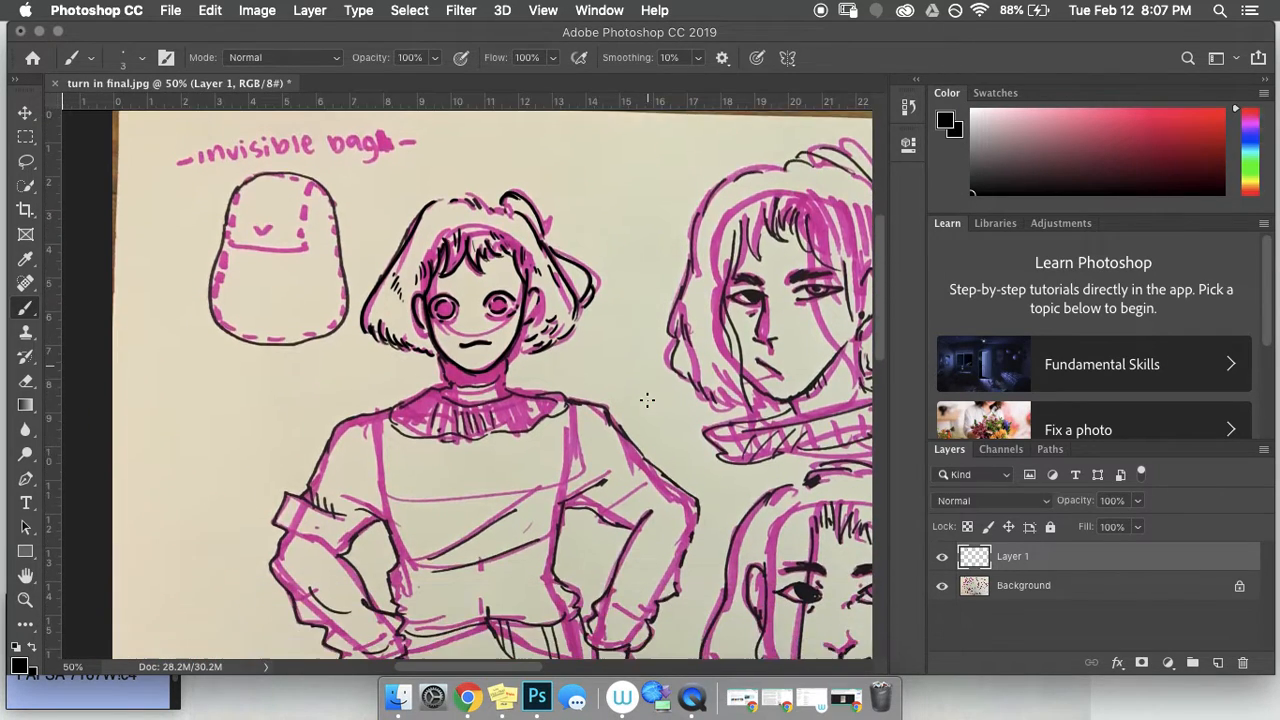
{"action": "scroll", "coordinate": [647, 400], "scroll_direction": "down", "scroll_amount": 9}
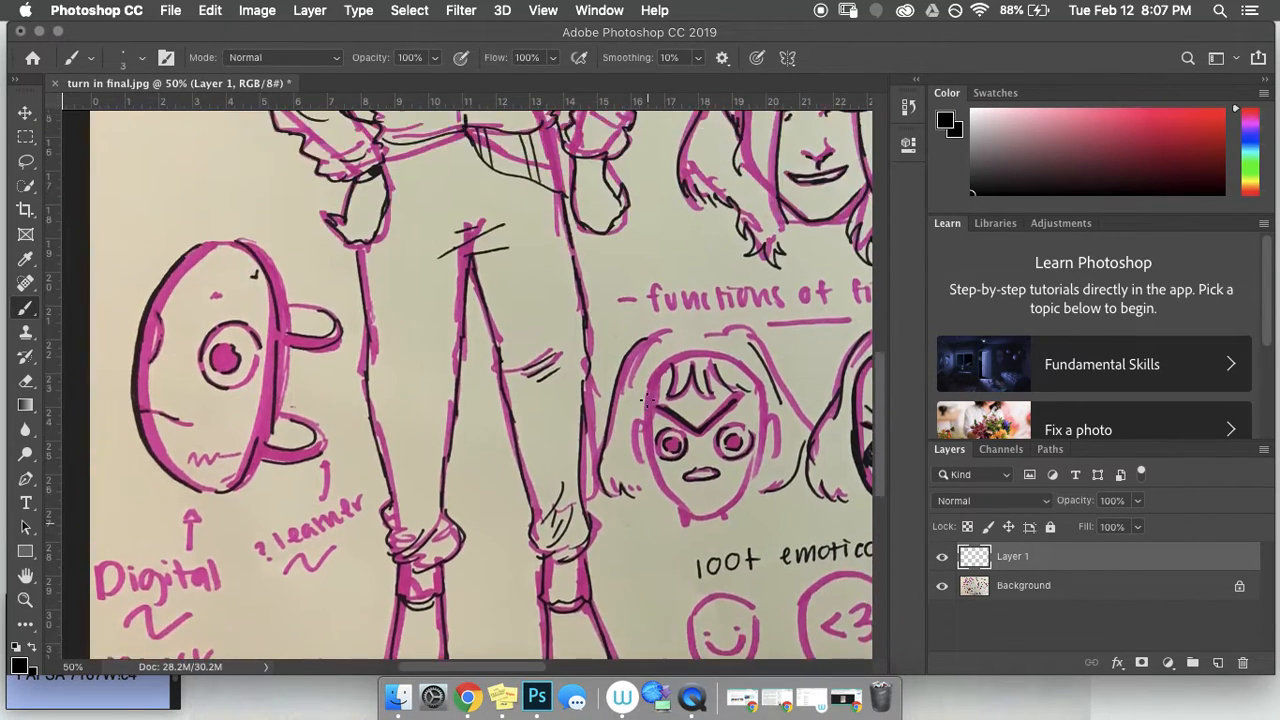
{"action": "scroll", "coordinate": [647, 400], "scroll_direction": "up", "scroll_amount": 10}
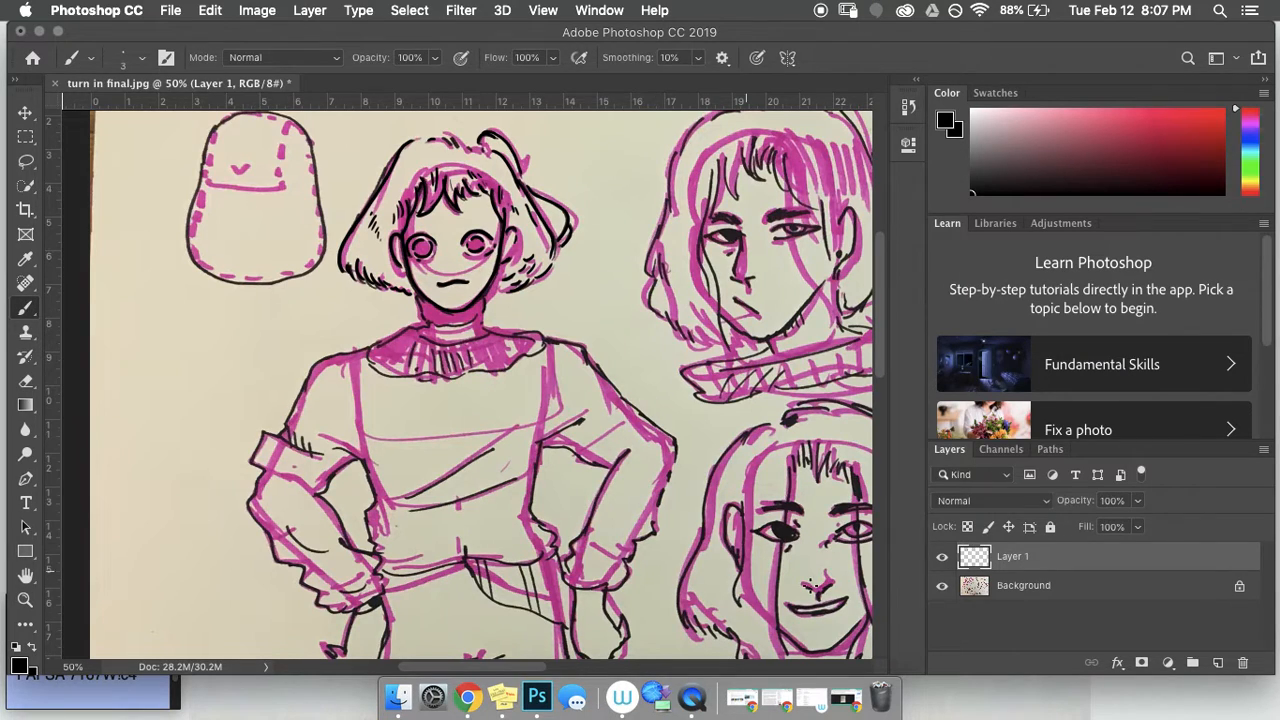
{"action": "left_click", "coordinate": [942, 585]}
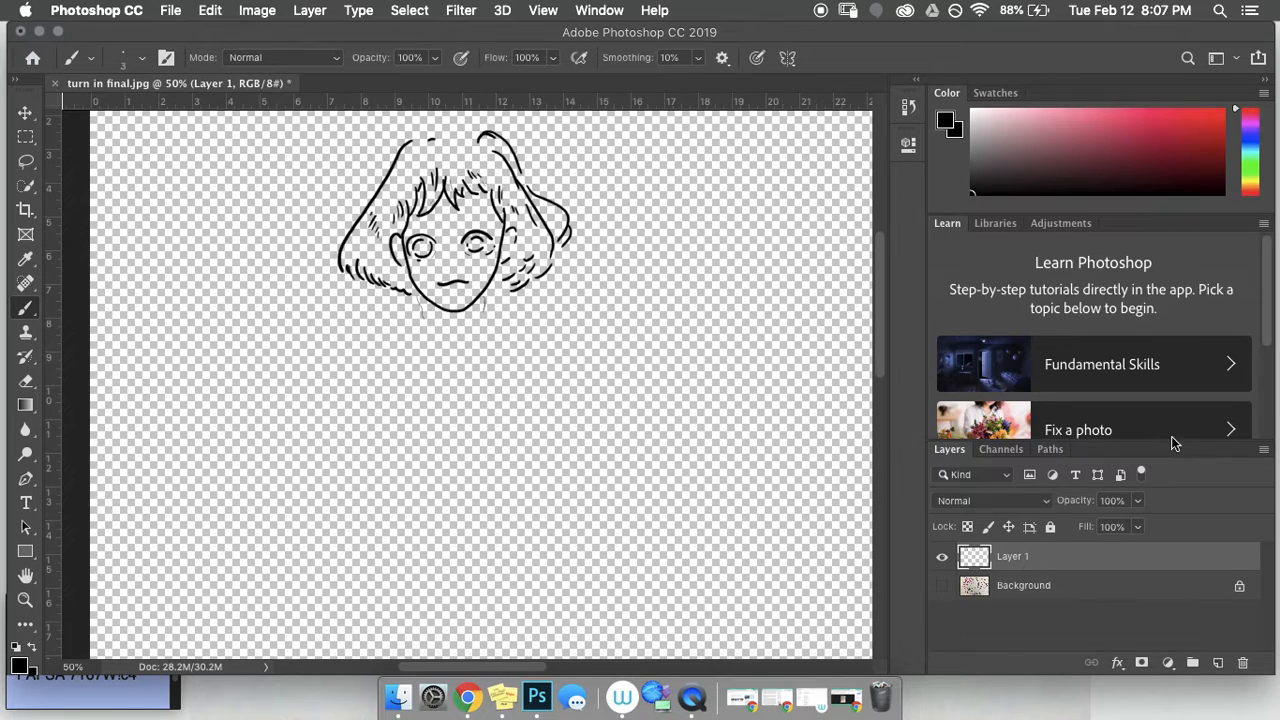
Step: Show the sketch photo again behind the line art, briefly toggling Layer 1 to compare
{"action": "left_click", "coordinate": [942, 587]}
{"action": "left_click", "coordinate": [942, 587]}
{"action": "left_click", "coordinate": [943, 589]}
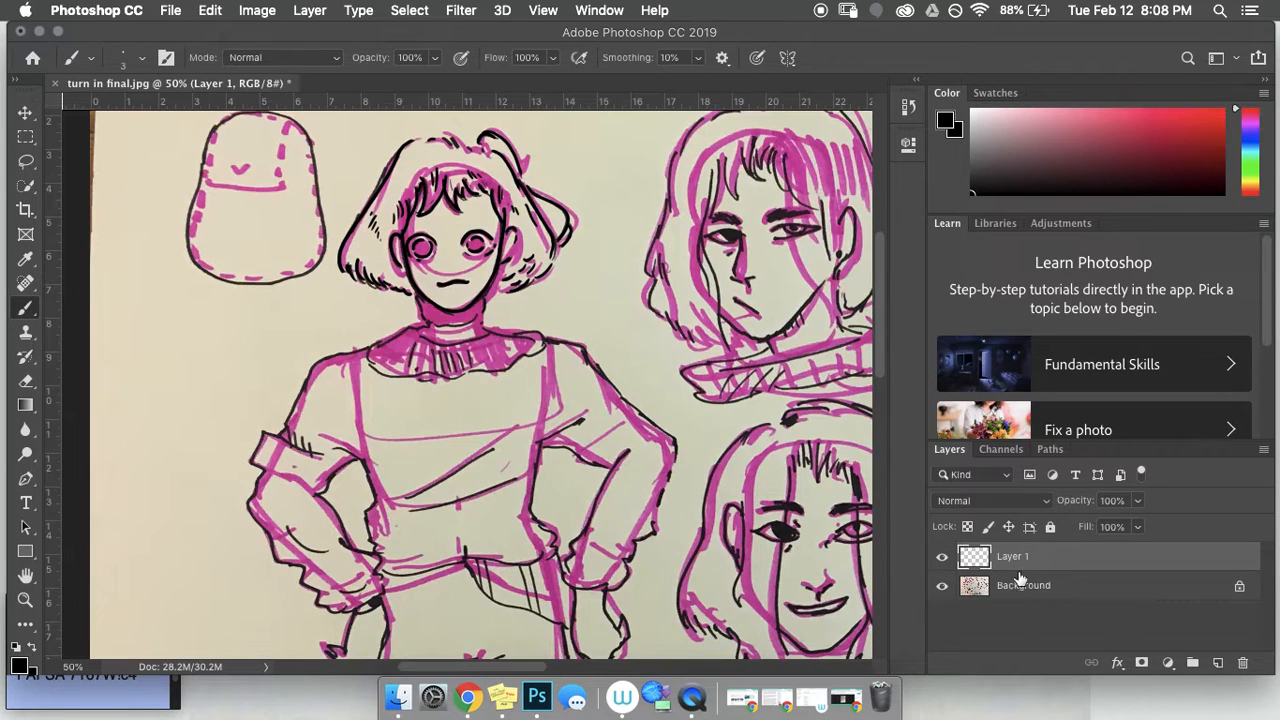
{"action": "left_click", "coordinate": [943, 558]}
{"action": "left_click", "coordinate": [943, 558]}
Step: Add a new empty Layer 2 and reselect Layer 1 as the working layer
{"action": "left_click", "coordinate": [1217, 664]}
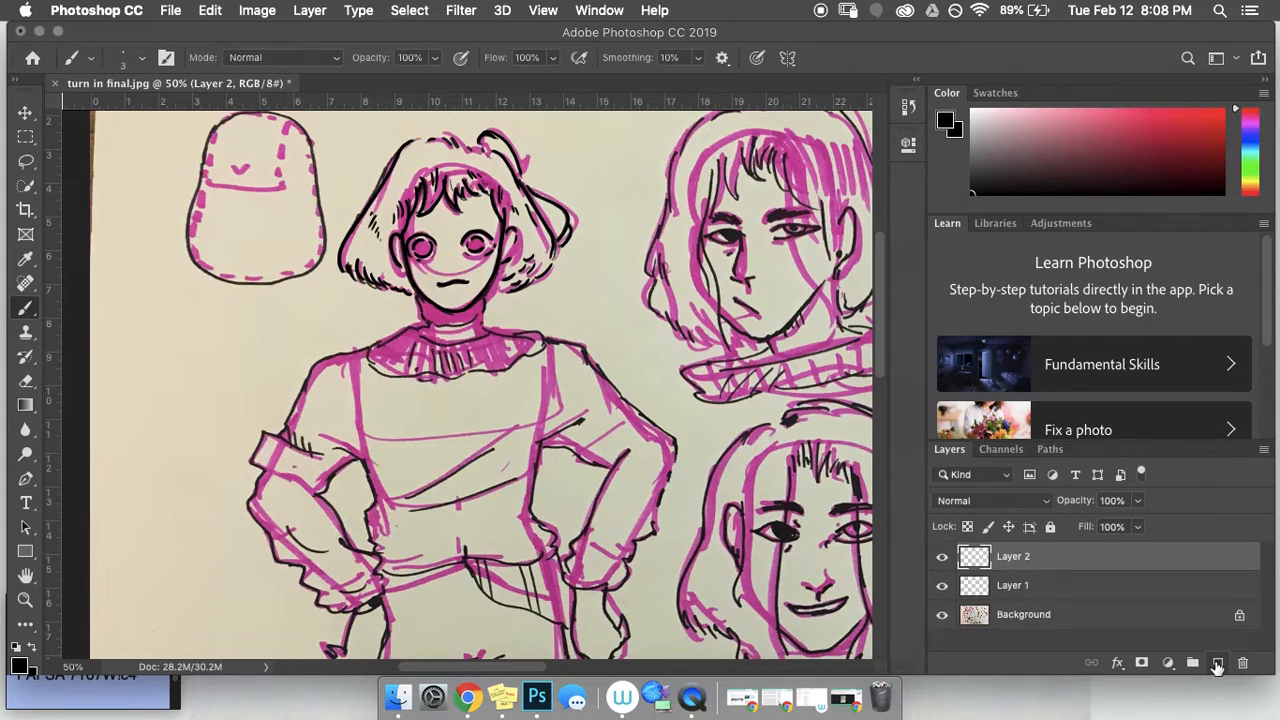
{"action": "left_click", "coordinate": [942, 586]}
{"action": "left_click", "coordinate": [942, 586]}
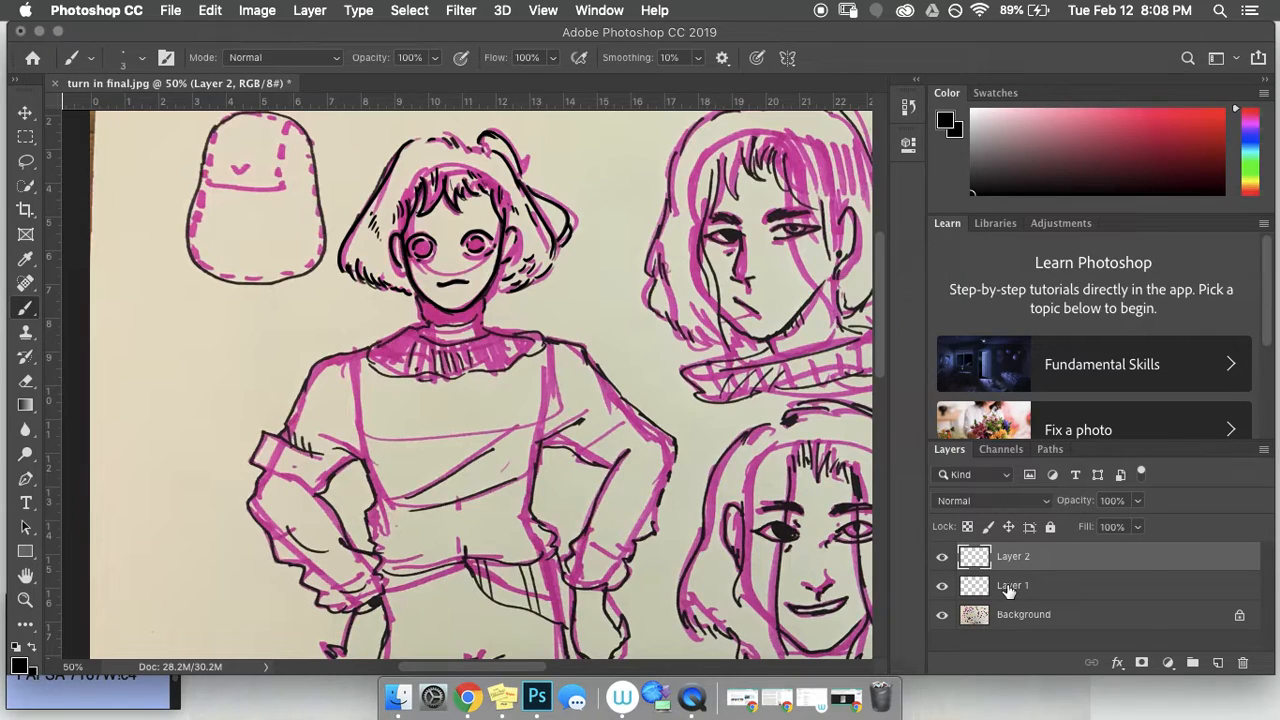
{"action": "left_click", "coordinate": [943, 588]}
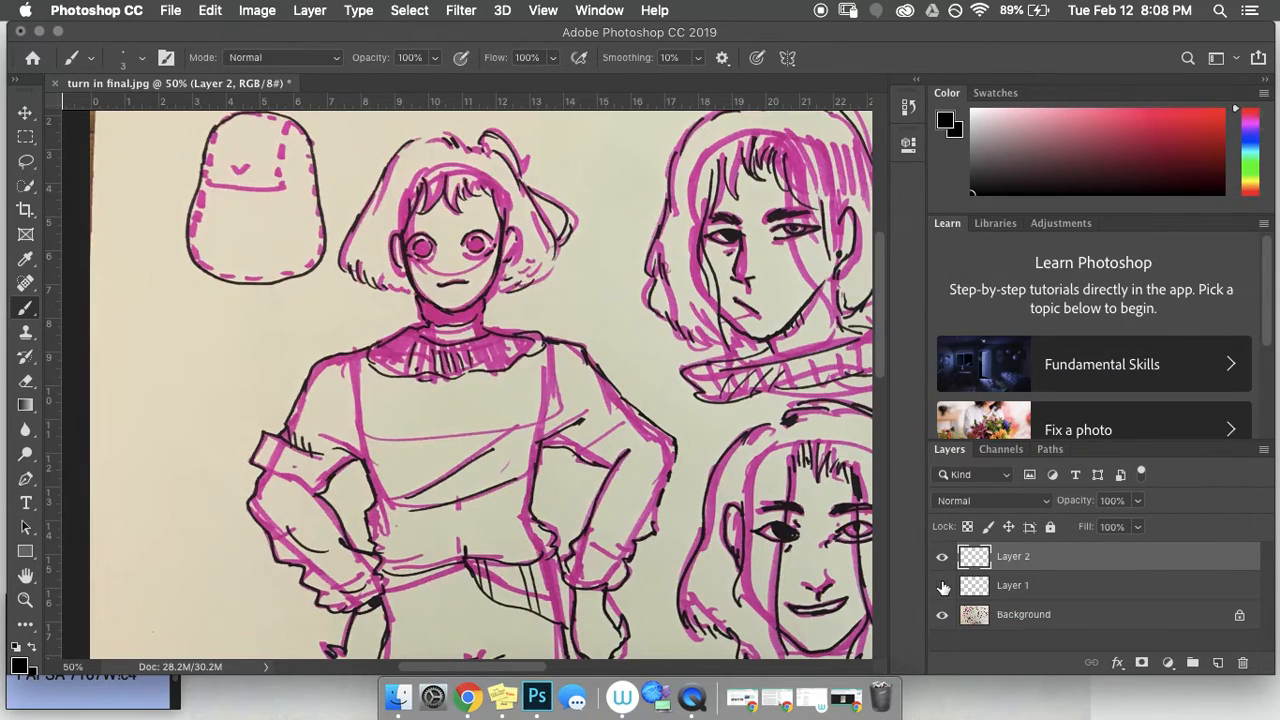
{"action": "left_click", "coordinate": [943, 588]}
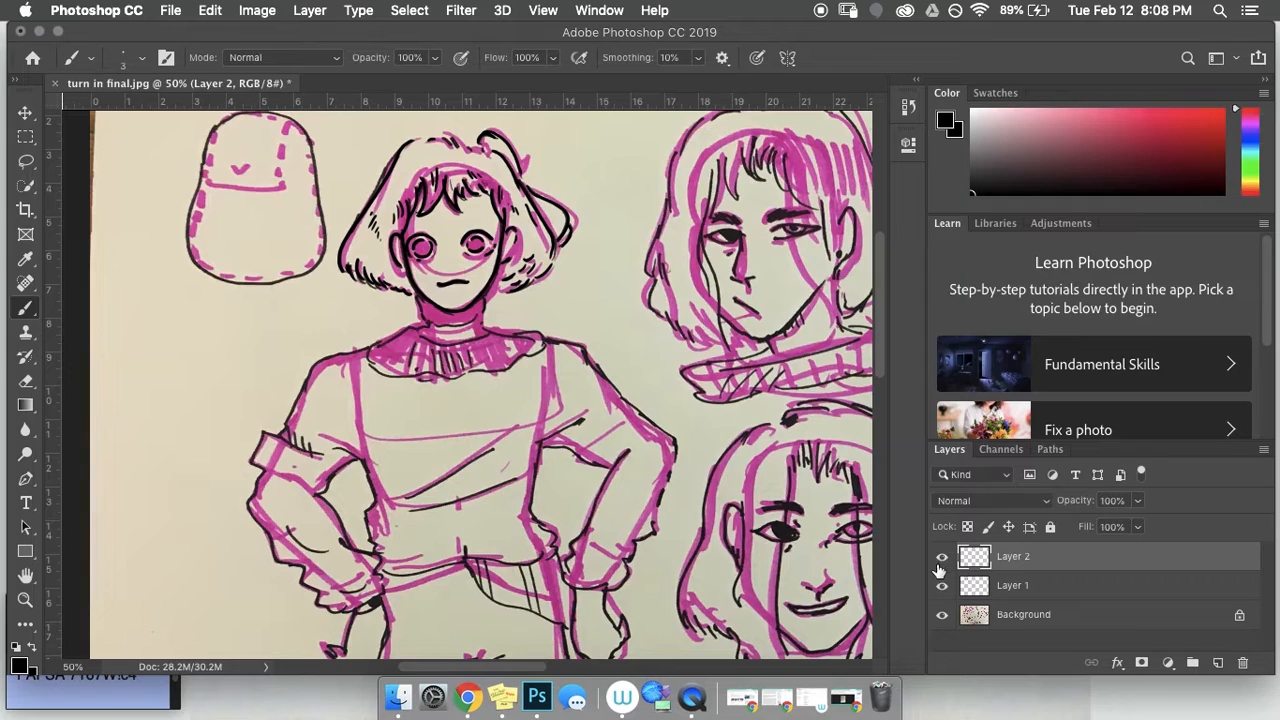
{"action": "left_click", "coordinate": [1018, 594]}
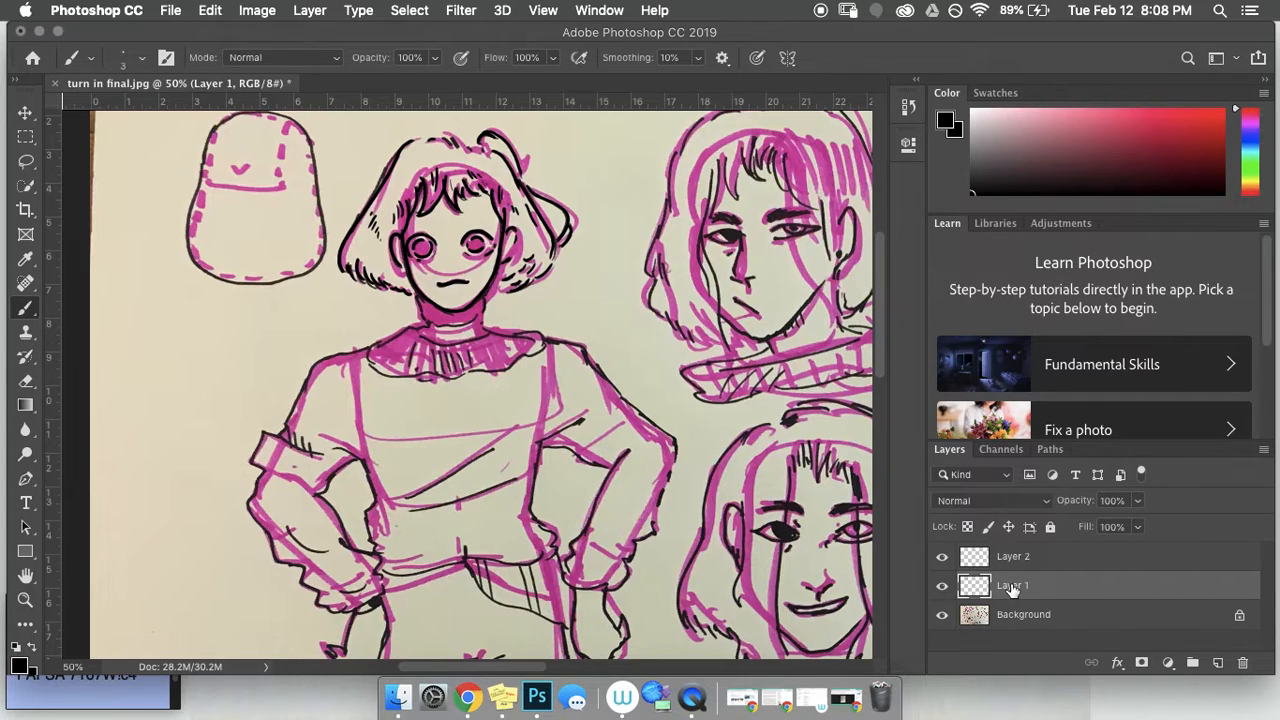
{"action": "left_click_drag", "start_coordinate": [1012, 590], "coordinate": [1008, 553]}
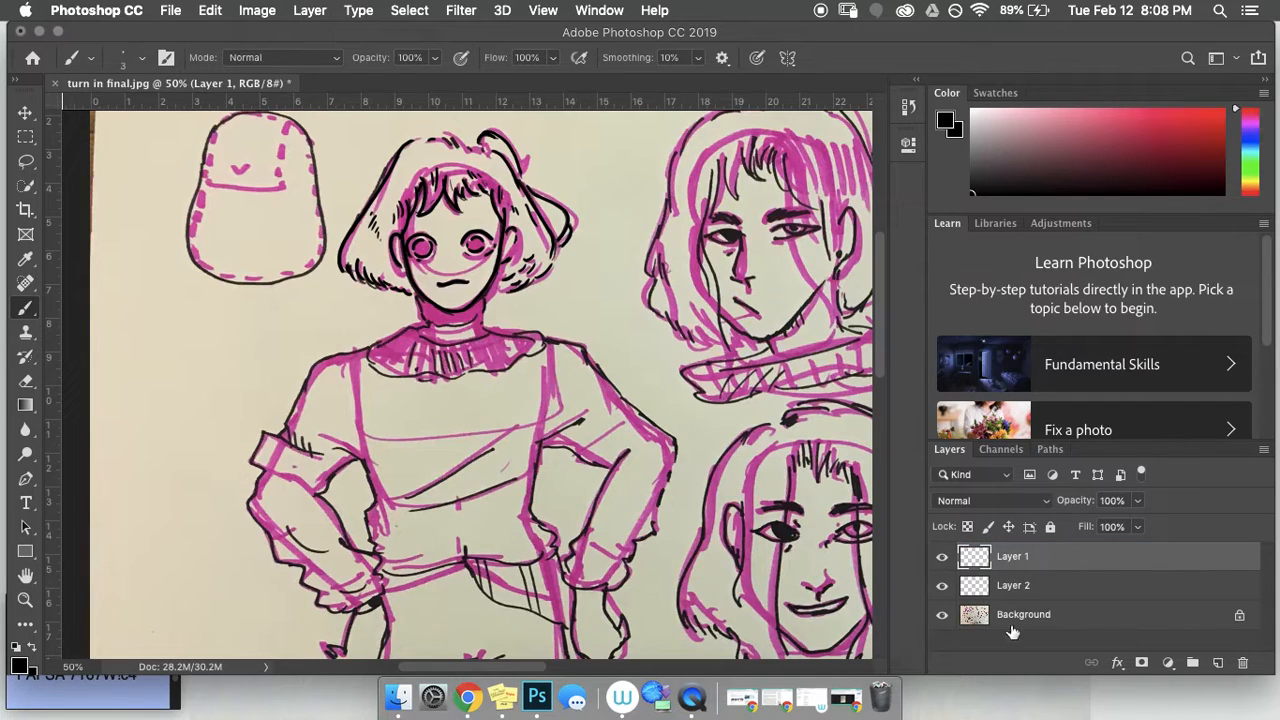
{"action": "left_click_drag", "start_coordinate": [1006, 617], "coordinate": [1006, 557]}
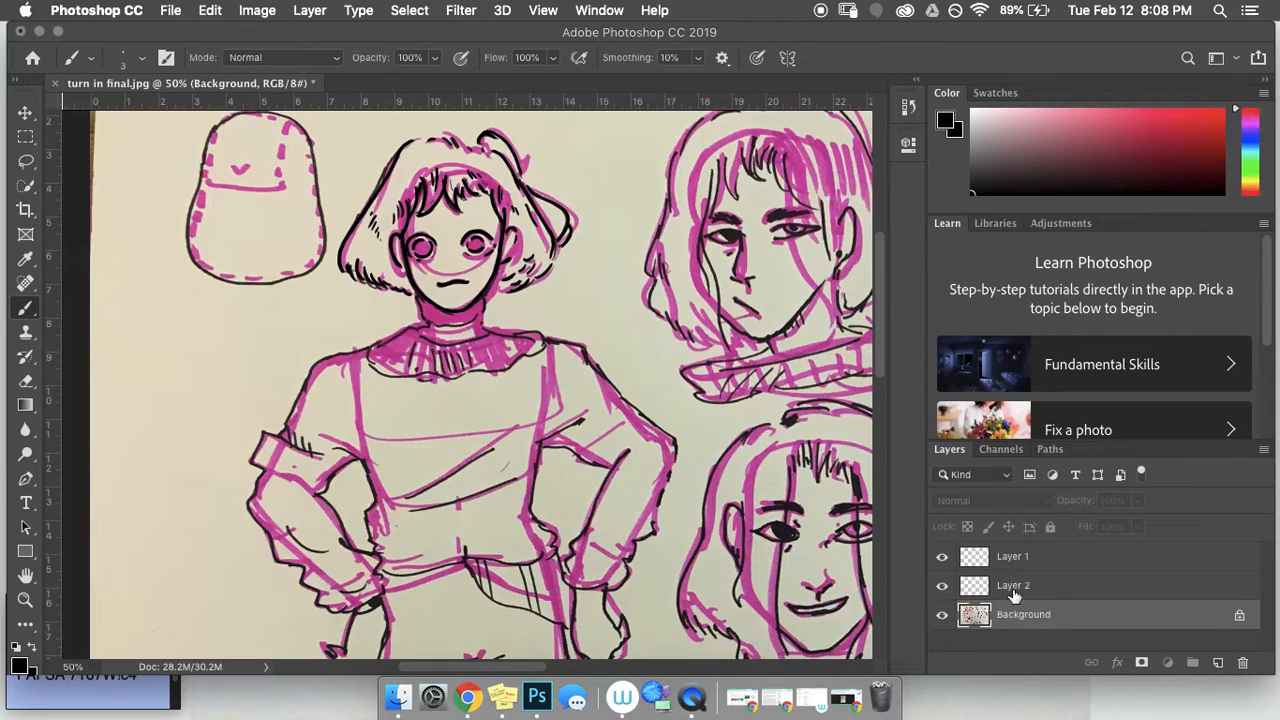
{"action": "left_click", "coordinate": [1005, 557]}
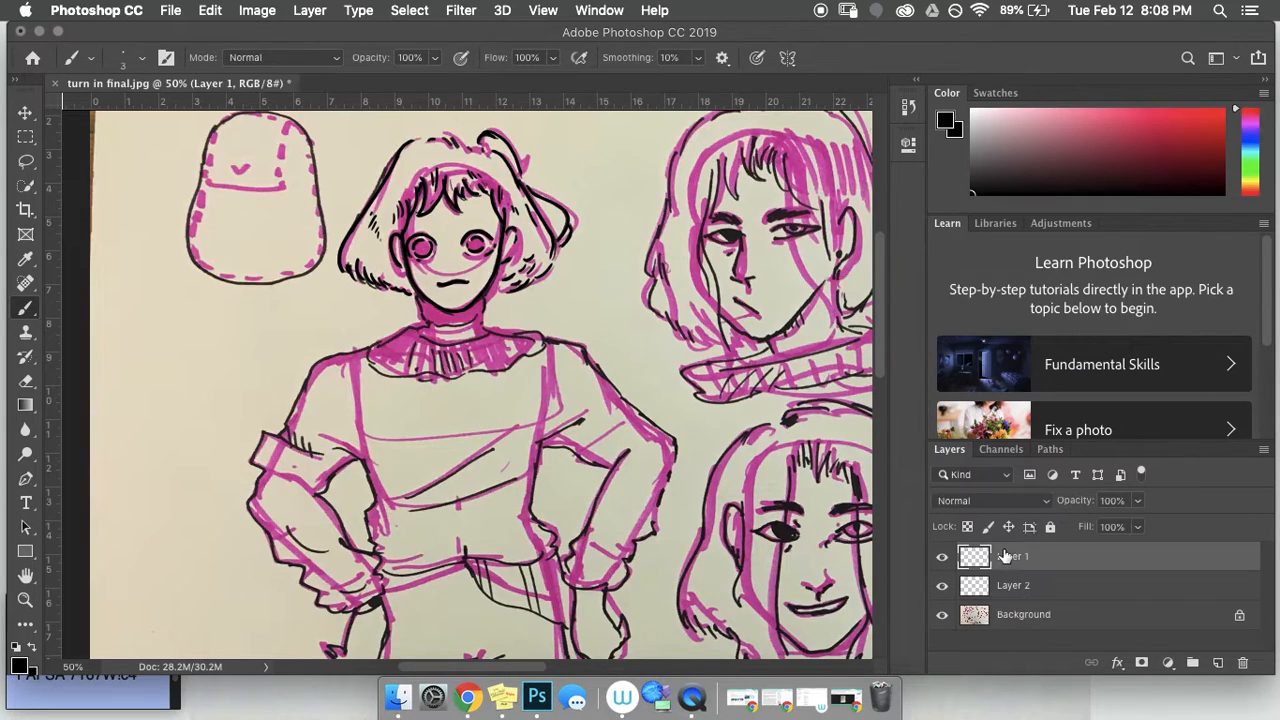
{"action": "left_click", "coordinate": [942, 558]}
{"action": "left_click", "coordinate": [942, 558]}
Step: Mix a darker red-orange painting colour using the Color panel's hue slider and colour field
{"action": "left_click", "coordinate": [1248, 188]}
{"action": "left_click_drag", "start_coordinate": [1248, 188], "coordinate": [1249, 192]}
{"action": "left_click", "coordinate": [1214, 122]}
{"action": "left_click", "coordinate": [1237, 189]}
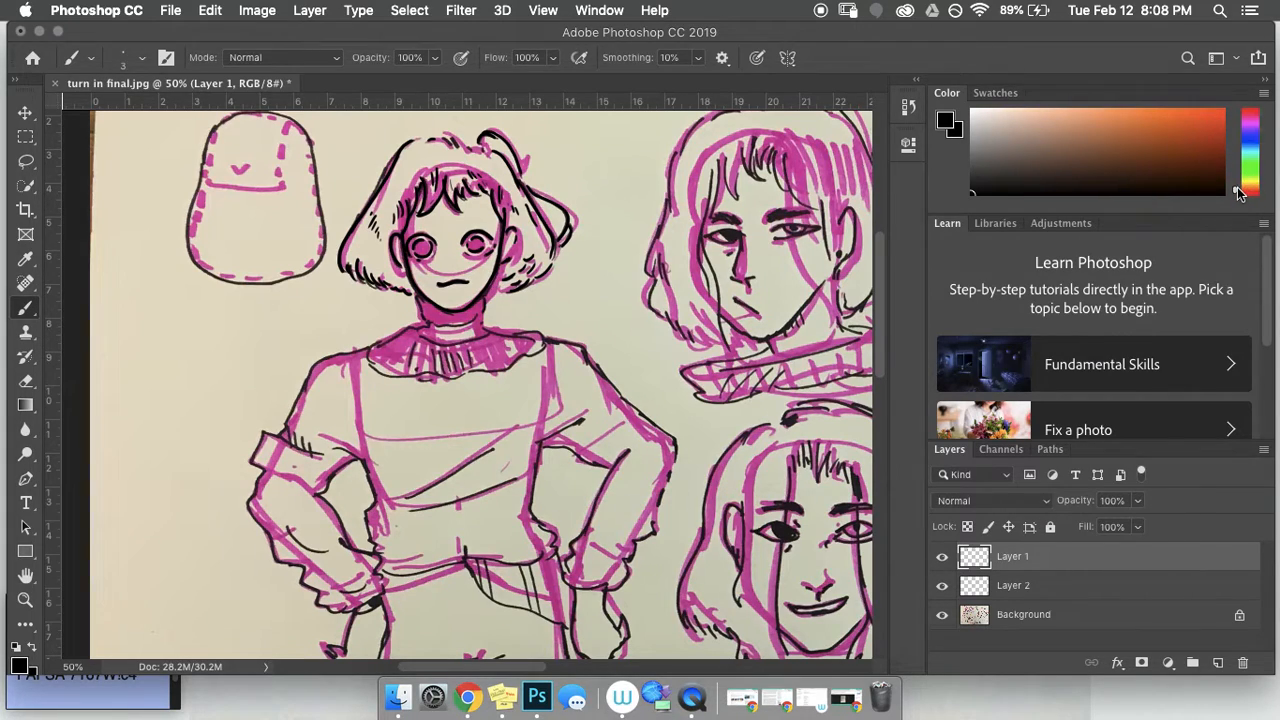
{"action": "left_click_drag", "start_coordinate": [1217, 131], "coordinate": [1217, 110]}
{"action": "left_click", "coordinate": [1214, 121]}
{"action": "left_click_drag", "start_coordinate": [1217, 121], "coordinate": [1232, 96]}
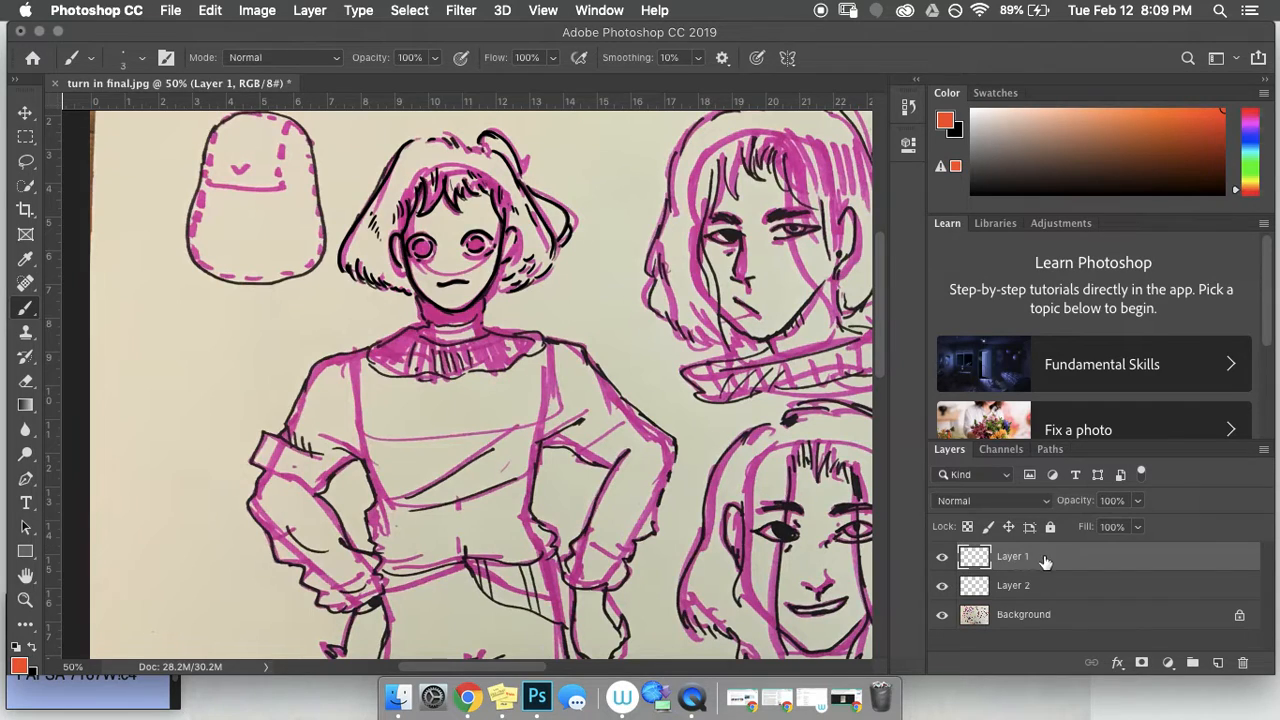
Step: Make Layer 2 the active layer and enlarge the brush to 28 px at 86% hardness
{"action": "left_click", "coordinate": [941, 557]}
{"action": "left_click", "coordinate": [1021, 594]}
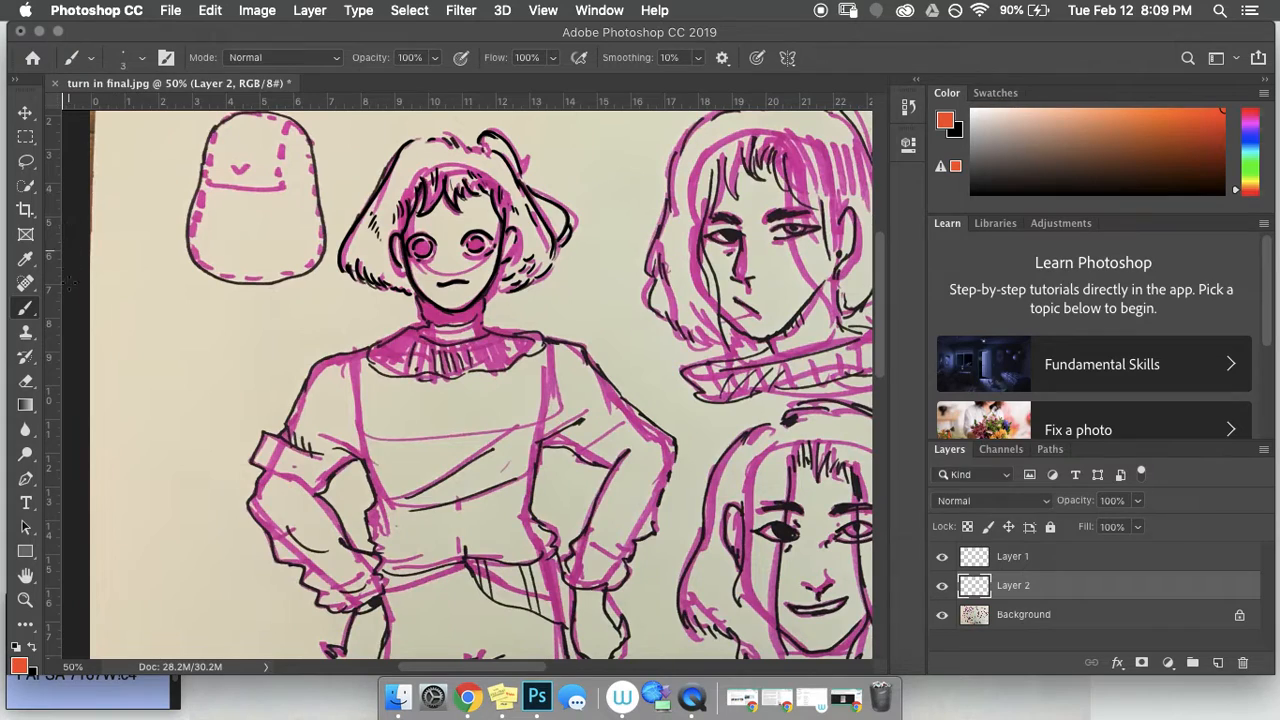
{"action": "left_click", "coordinate": [143, 60]}
{"action": "left_click_drag", "start_coordinate": [115, 121], "coordinate": [128, 121]}
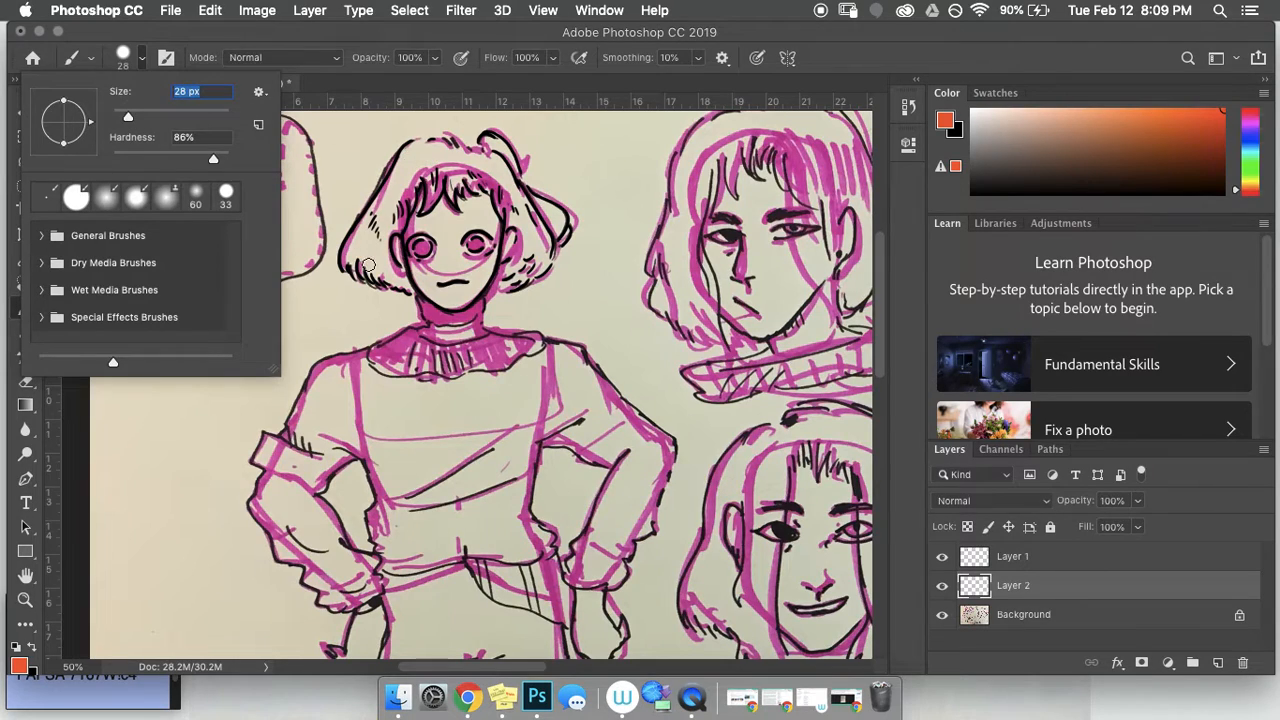
Step: Enlarge the brush to 46 px and paint orange over the top of the hair
{"action": "left_click_drag", "start_coordinate": [128, 121], "coordinate": [139, 121]}
{"action": "mouse_move", "coordinate": [464, 168]}
{"action": "left_mouse_down"}
{"action": "mouse_move", "coordinate": [492, 168]}
{"action": "mouse_move", "coordinate": [496, 196]}
{"action": "mouse_move", "coordinate": [542, 238]}
{"action": "mouse_move", "coordinate": [528, 208]}
{"action": "mouse_move", "coordinate": [520, 255]}
{"action": "mouse_move", "coordinate": [505, 225]}
{"action": "mouse_move", "coordinate": [515, 214]}
{"action": "mouse_move", "coordinate": [536, 246]}
{"action": "mouse_move", "coordinate": [528, 200]}
{"action": "mouse_move", "coordinate": [550, 215]}
{"action": "left_mouse_up"}
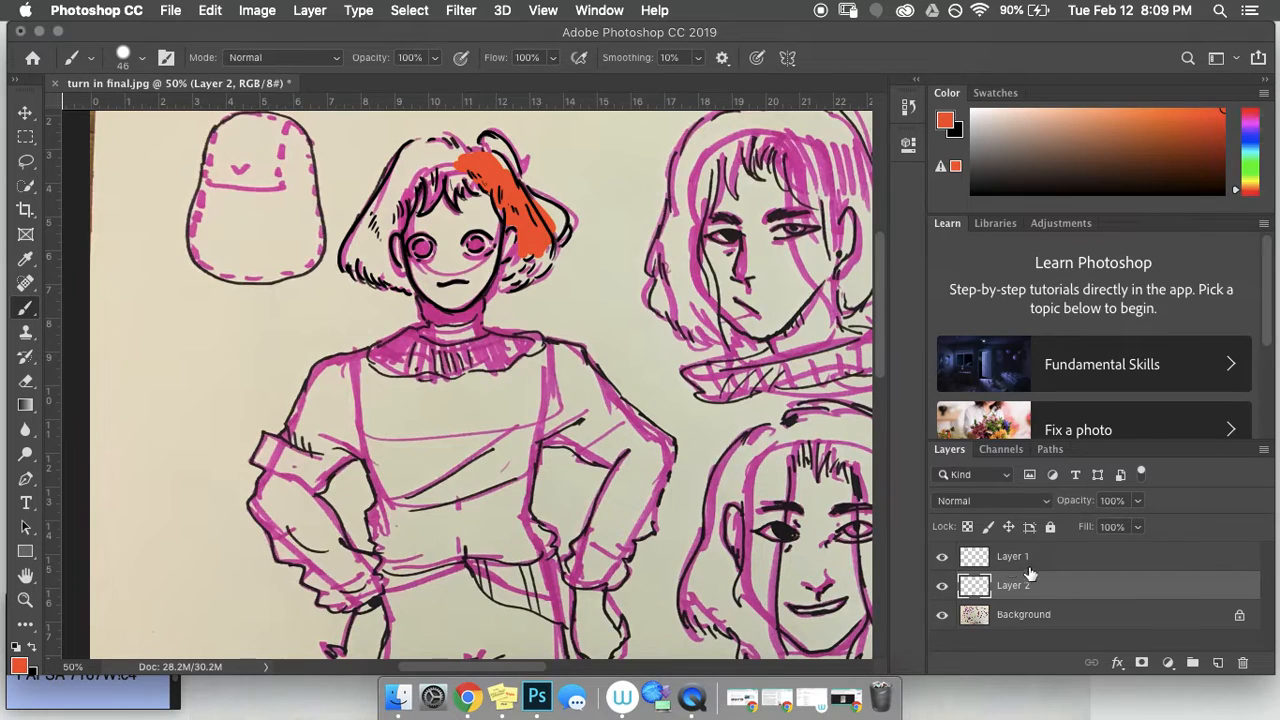
{"action": "left_click", "coordinate": [941, 586]}
{"action": "left_click", "coordinate": [941, 587]}
Step: Check the Layer 1 line art, return to Layer 2, and paint orange over the hair's right side
{"action": "left_click", "coordinate": [960, 560]}
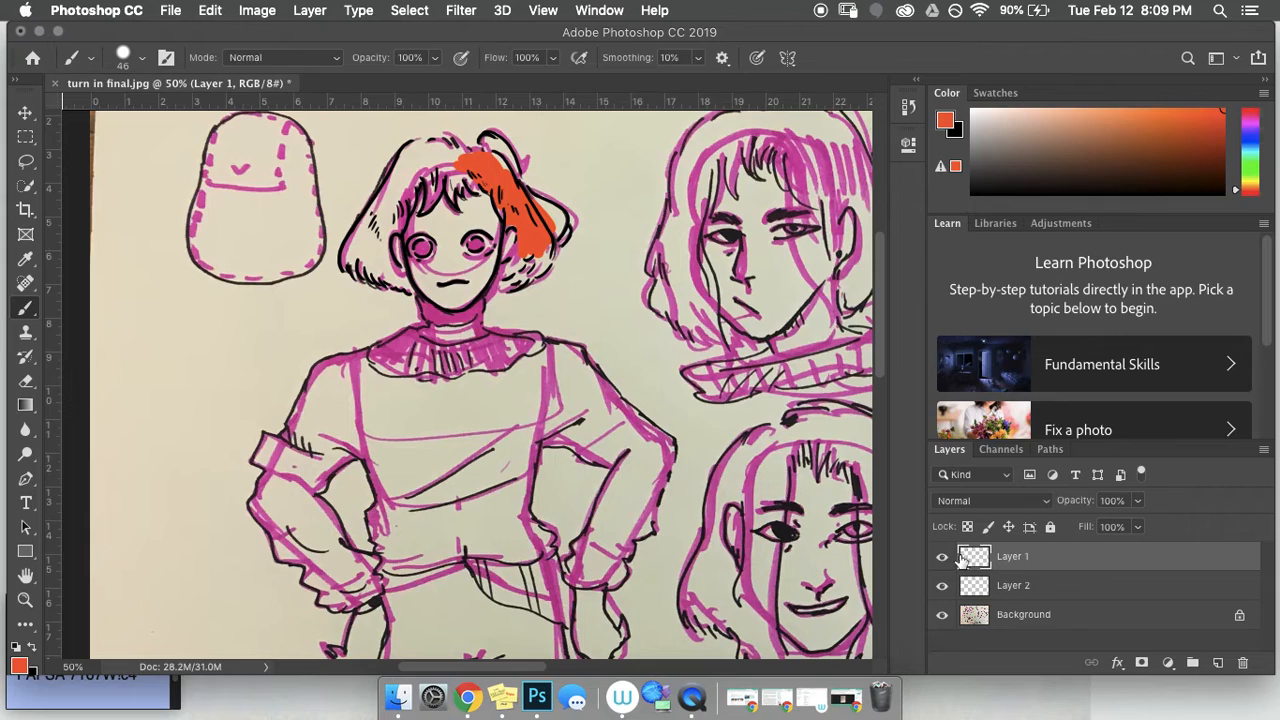
{"action": "left_click", "coordinate": [942, 561]}
{"action": "left_click", "coordinate": [942, 561]}
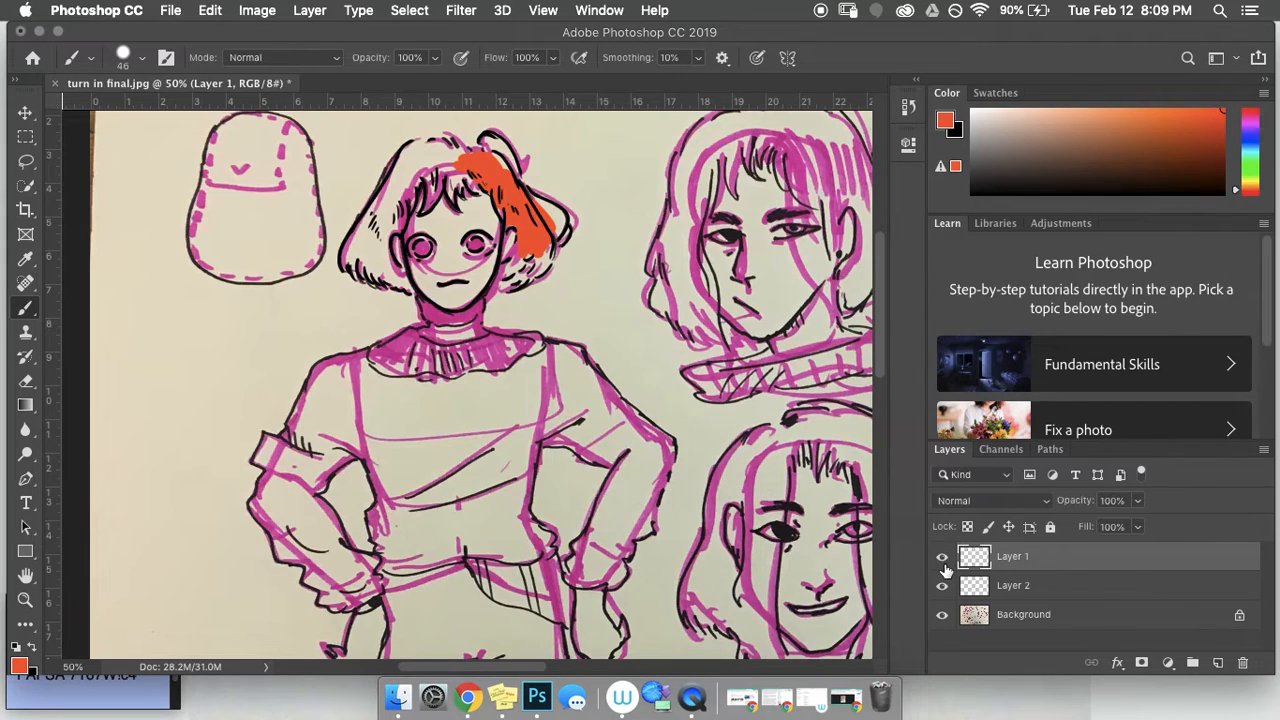
{"action": "left_click", "coordinate": [985, 594]}
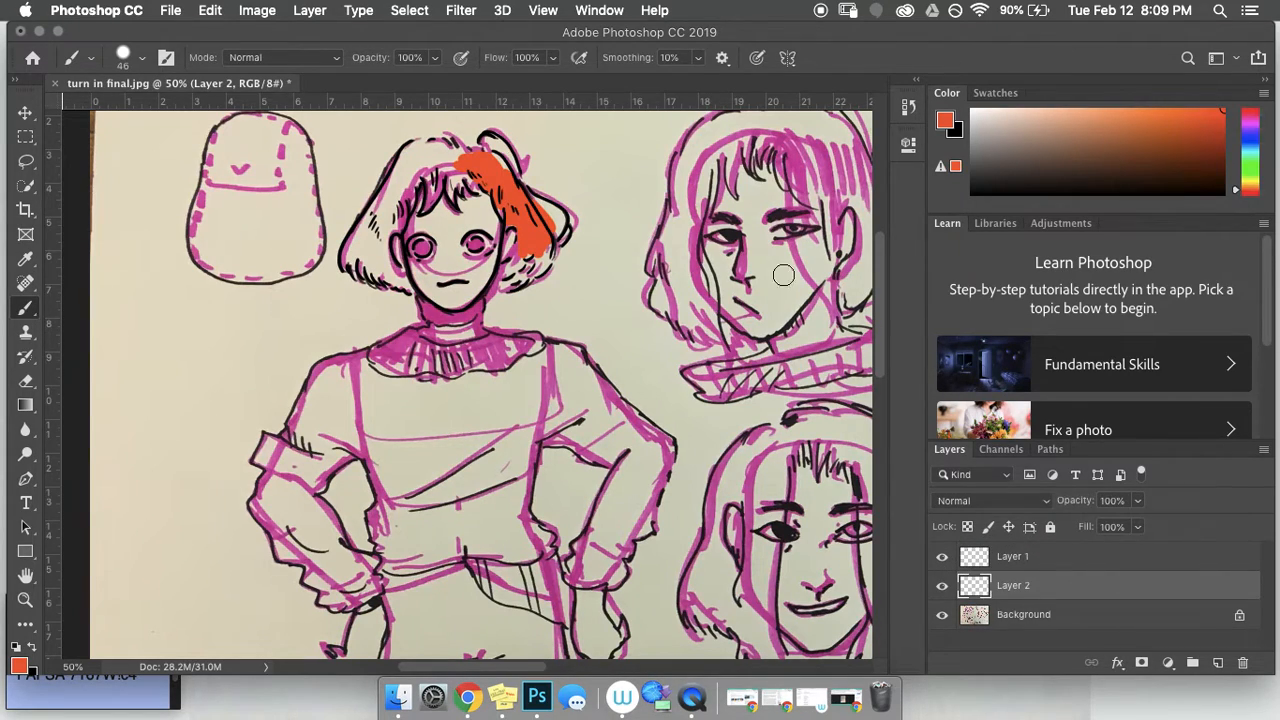
{"action": "mouse_move", "coordinate": [548, 222]}
{"action": "left_mouse_down"}
{"action": "mouse_move", "coordinate": [525, 263]}
{"action": "mouse_move", "coordinate": [513, 270]}
{"action": "mouse_move", "coordinate": [526, 250]}
{"action": "mouse_move", "coordinate": [504, 273]}
{"action": "mouse_move", "coordinate": [513, 282]}
{"action": "mouse_move", "coordinate": [536, 266]}
{"action": "mouse_move", "coordinate": [545, 244]}
{"action": "mouse_move", "coordinate": [532, 273]}
{"action": "mouse_move", "coordinate": [546, 253]}
{"action": "mouse_move", "coordinate": [497, 287]}
{"action": "mouse_move", "coordinate": [526, 241]}
{"action": "mouse_move", "coordinate": [513, 261]}
{"action": "mouse_move", "coordinate": [526, 236]}
{"action": "mouse_move", "coordinate": [493, 147]}
{"action": "mouse_move", "coordinate": [505, 167]}
{"action": "mouse_move", "coordinate": [508, 152]}
{"action": "mouse_move", "coordinate": [498, 148]}
{"action": "mouse_move", "coordinate": [517, 190]}
{"action": "mouse_move", "coordinate": [495, 147]}
{"action": "mouse_move", "coordinate": [442, 163]}
{"action": "mouse_move", "coordinate": [477, 156]}
{"action": "mouse_move", "coordinate": [446, 150]}
{"action": "mouse_move", "coordinate": [461, 158]}
{"action": "mouse_move", "coordinate": [452, 180]}
{"action": "mouse_move", "coordinate": [483, 182]}
{"action": "mouse_move", "coordinate": [454, 197]}
{"action": "mouse_move", "coordinate": [432, 160]}
{"action": "mouse_move", "coordinate": [431, 196]}
{"action": "mouse_move", "coordinate": [414, 166]}
{"action": "mouse_move", "coordinate": [380, 250]}
{"action": "mouse_move", "coordinate": [404, 284]}
{"action": "mouse_move", "coordinate": [348, 255]}
{"action": "mouse_move", "coordinate": [378, 206]}
{"action": "mouse_move", "coordinate": [356, 230]}
{"action": "mouse_move", "coordinate": [395, 270]}
{"action": "mouse_move", "coordinate": [407, 160]}
{"action": "mouse_move", "coordinate": [394, 182]}
{"action": "mouse_move", "coordinate": [410, 150]}
{"action": "mouse_move", "coordinate": [449, 153]}
{"action": "left_mouse_up"}
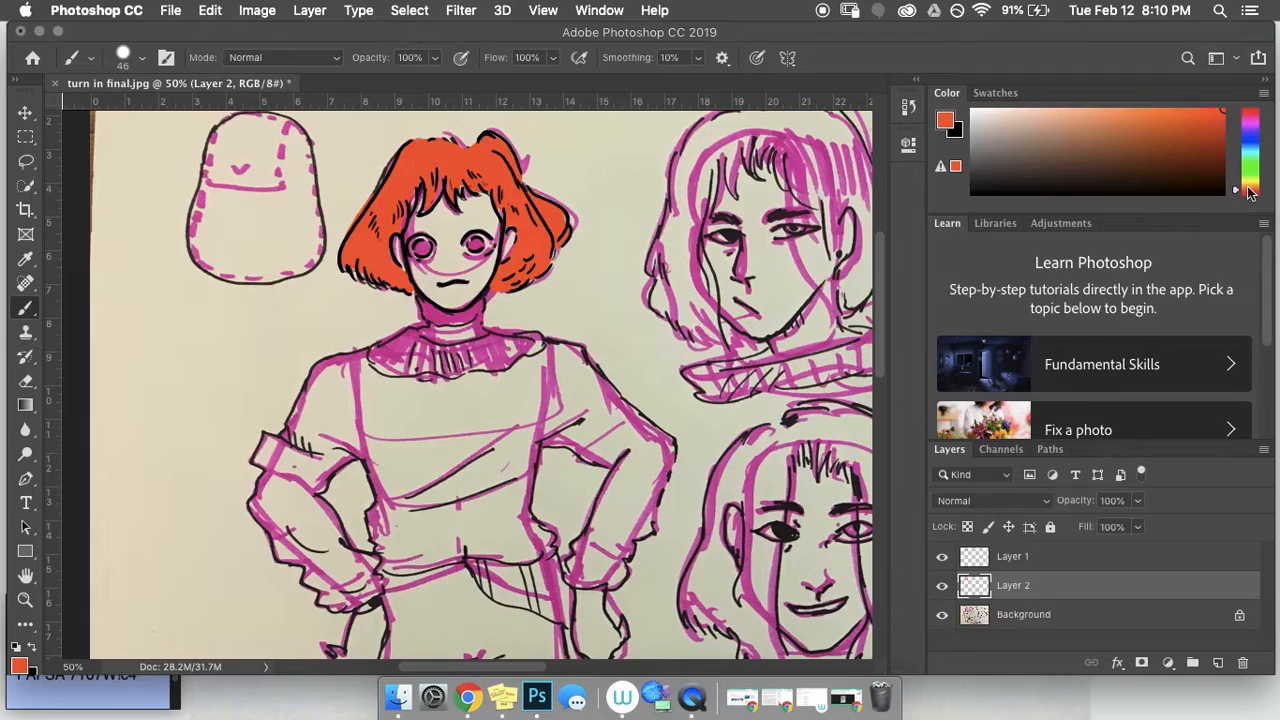
{"action": "left_click", "coordinate": [1250, 183]}
Step: Refine the colour to yellow, shrink the brush to 25 px, and paint highlights on the top, lower-right and left hair
{"action": "left_click_drag", "start_coordinate": [1236, 190], "coordinate": [1240, 185]}
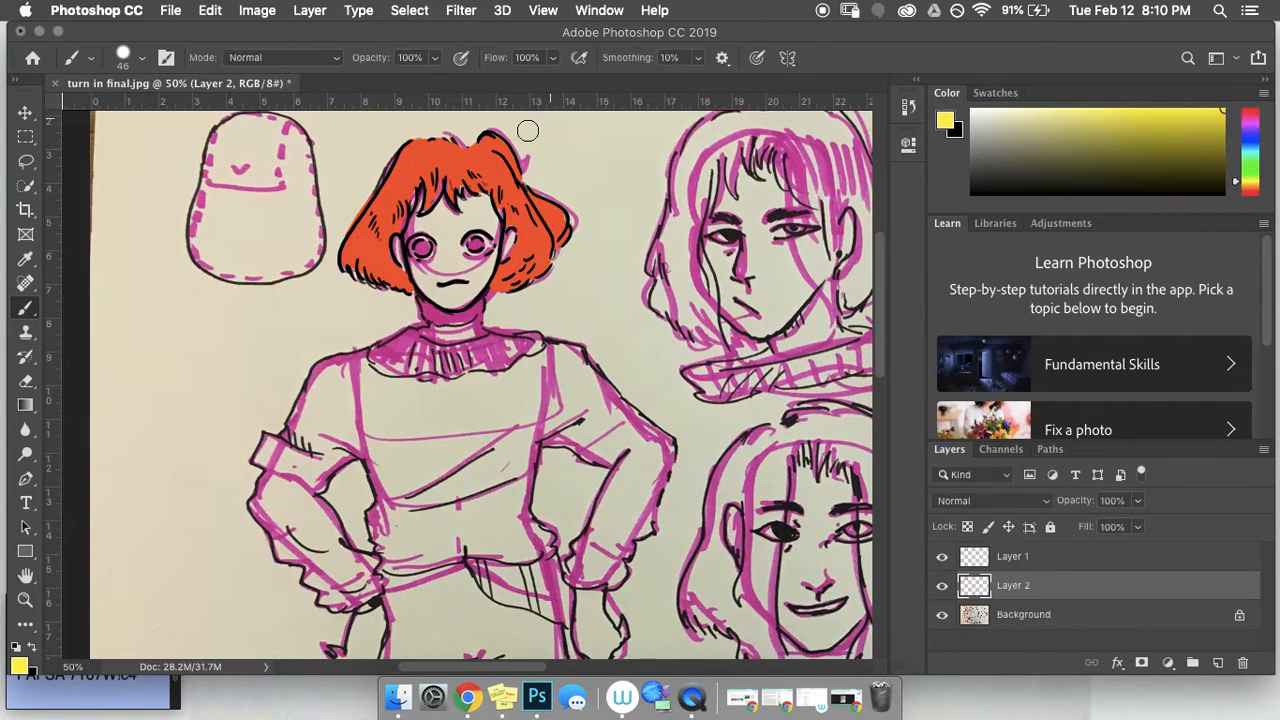
{"action": "left_click", "coordinate": [142, 57]}
{"action": "left_click_drag", "start_coordinate": [138, 116], "coordinate": [126, 116]}
{"action": "mouse_move", "coordinate": [406, 159]}
{"action": "left_mouse_down"}
{"action": "mouse_move", "coordinate": [398, 176]}
{"action": "mouse_move", "coordinate": [412, 170]}
{"action": "left_mouse_up"}
{"action": "mouse_move", "coordinate": [489, 156]}
{"action": "left_mouse_down"}
{"action": "mouse_move", "coordinate": [509, 183]}
{"action": "mouse_move", "coordinate": [491, 165]}
{"action": "mouse_move", "coordinate": [491, 196]}
{"action": "mouse_move", "coordinate": [433, 203]}
{"action": "left_mouse_up"}
{"action": "mouse_move", "coordinate": [506, 270]}
{"action": "left_mouse_down"}
{"action": "mouse_move", "coordinate": [525, 245]}
{"action": "mouse_move", "coordinate": [530, 275]}
{"action": "mouse_move", "coordinate": [540, 245]}
{"action": "mouse_move", "coordinate": [550, 262]}
{"action": "left_mouse_up"}
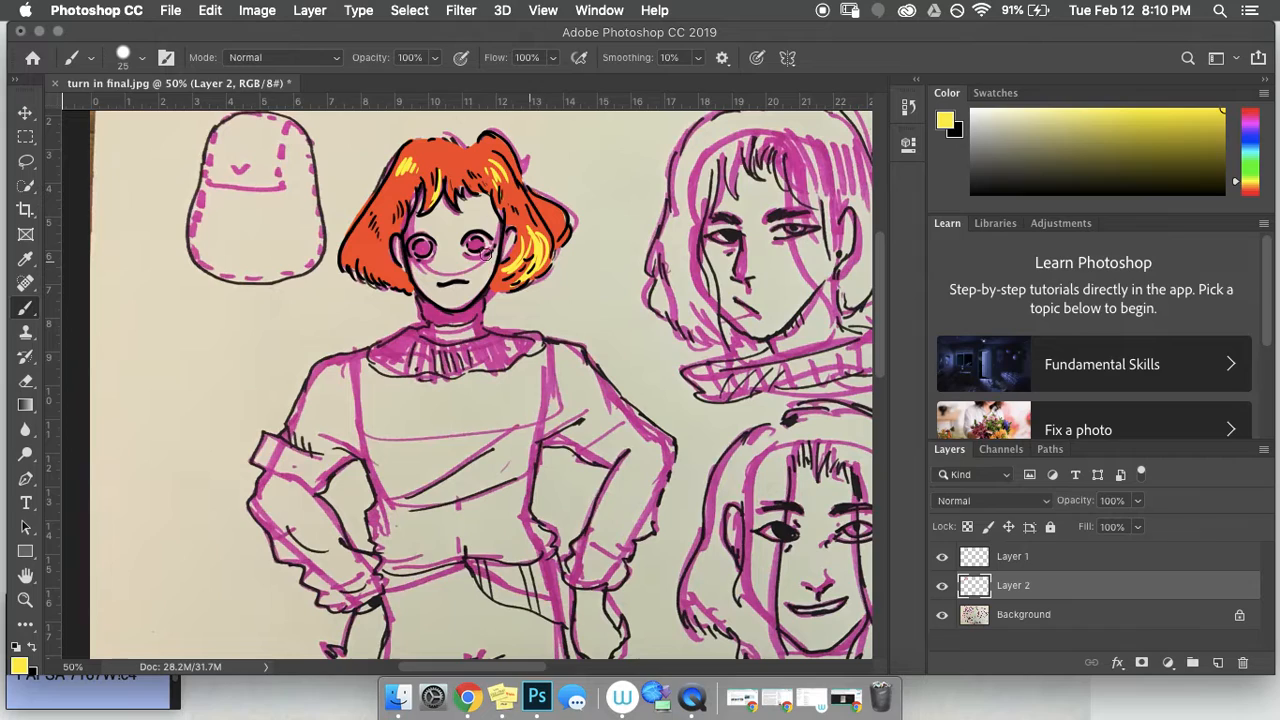
{"action": "mouse_move", "coordinate": [389, 270]}
{"action": "left_mouse_down"}
{"action": "mouse_move", "coordinate": [373, 238]}
{"action": "mouse_move", "coordinate": [372, 266]}
{"action": "mouse_move", "coordinate": [348, 240]}
{"action": "left_mouse_up"}
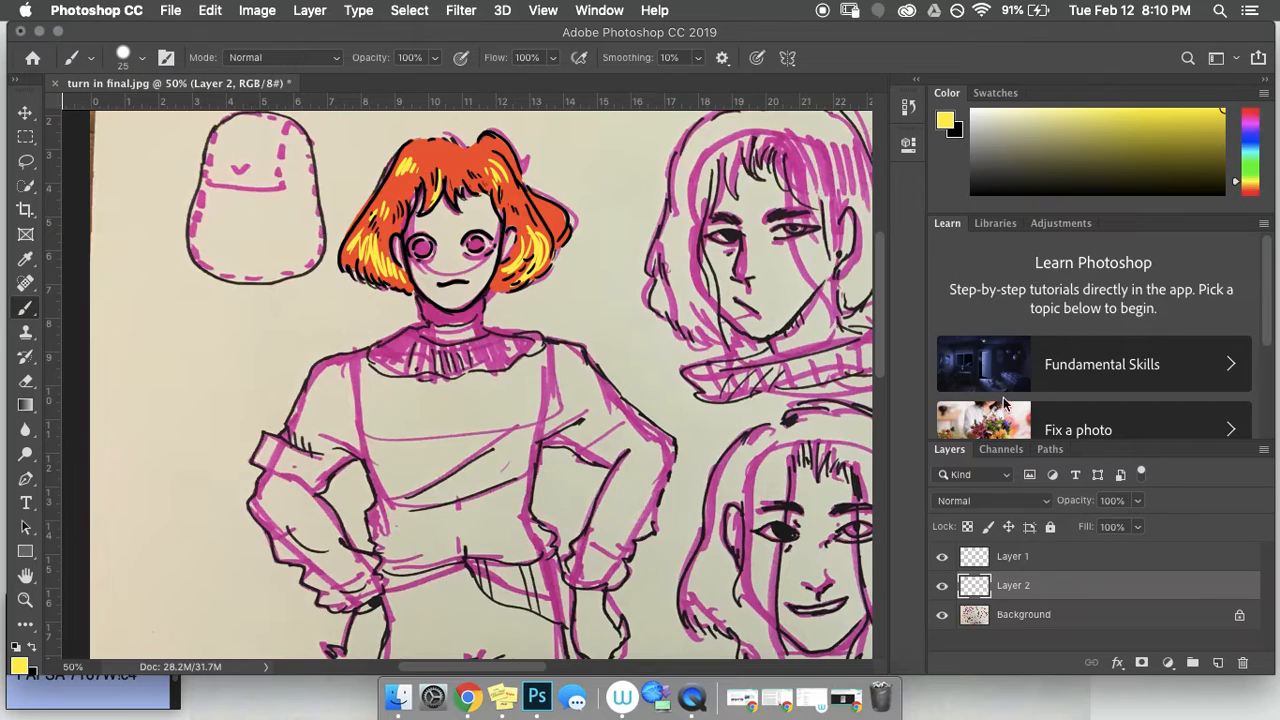
Step: Toggle the hair layer to check it, then add a yellow highlight on the right hair flick
{"action": "left_click", "coordinate": [942, 588]}
{"action": "left_click", "coordinate": [942, 588]}
{"action": "left_click", "coordinate": [942, 589]}
{"action": "left_click", "coordinate": [942, 589]}
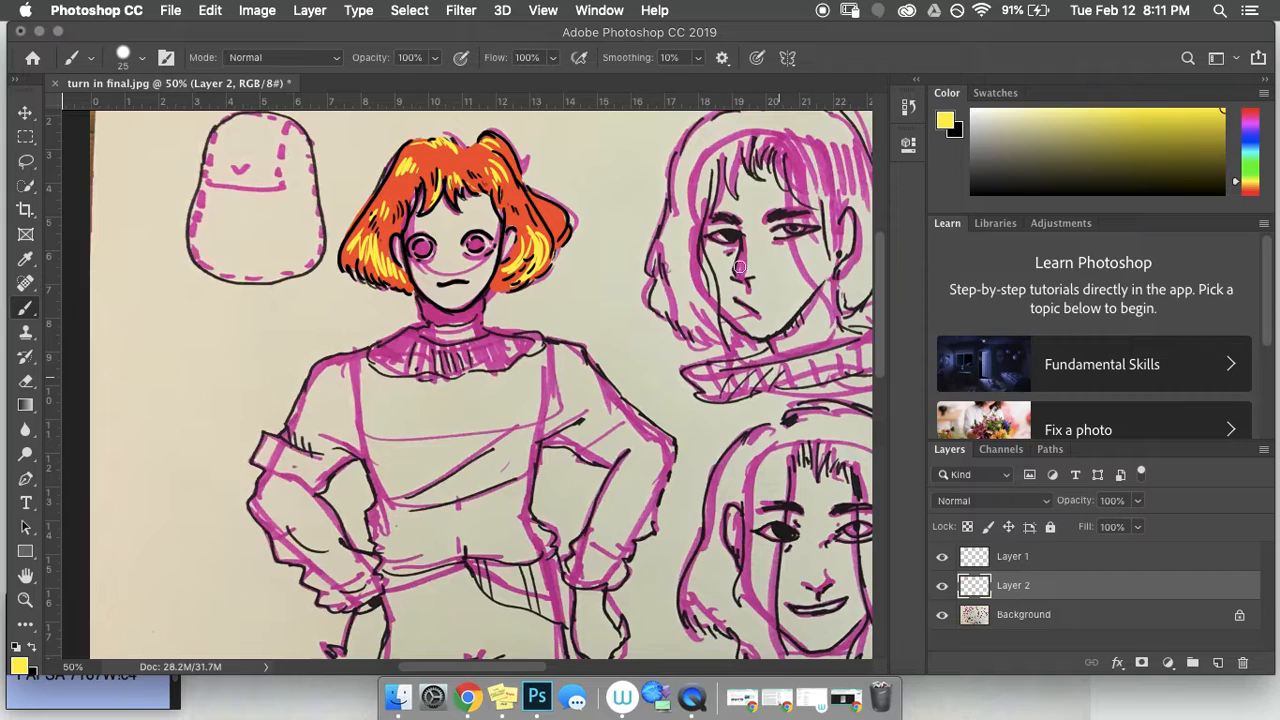
{"action": "left_click_drag", "start_coordinate": [548, 205], "coordinate": [560, 240]}
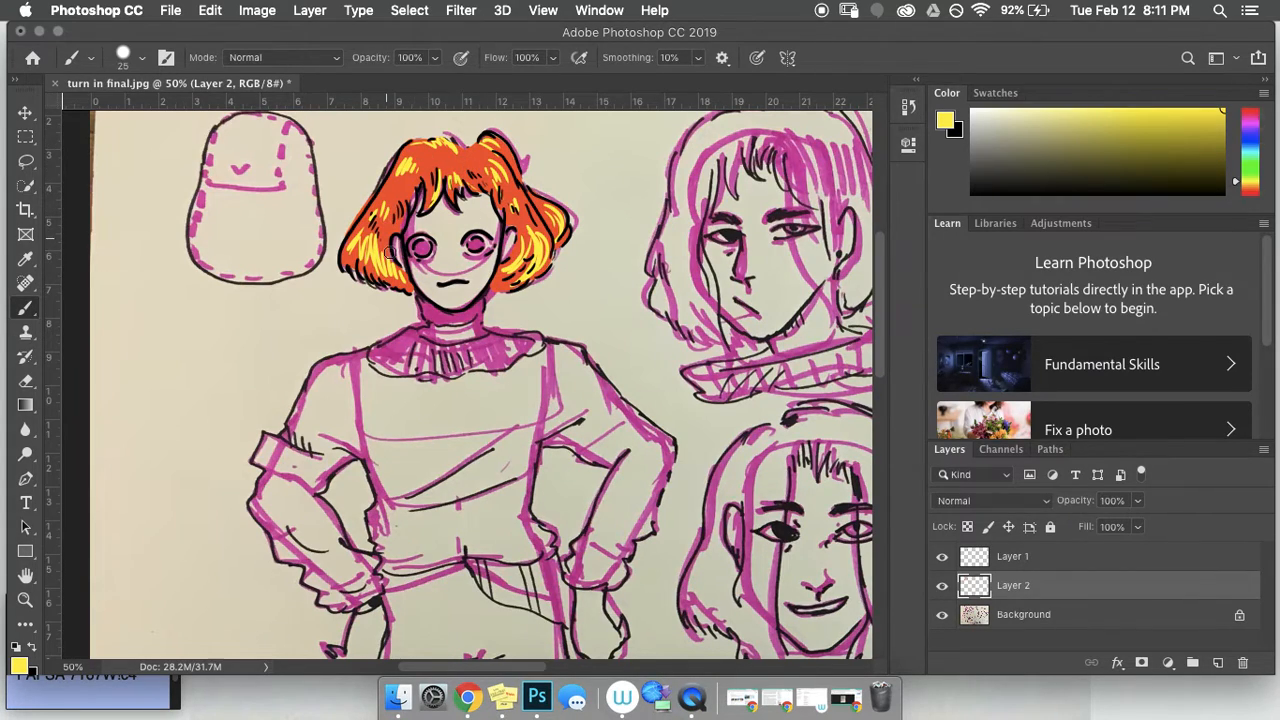
Step: Sample the hair's orange ff6200 as the foreground colour and return to the Brush tool
{"action": "left_click", "coordinate": [18, 666]}
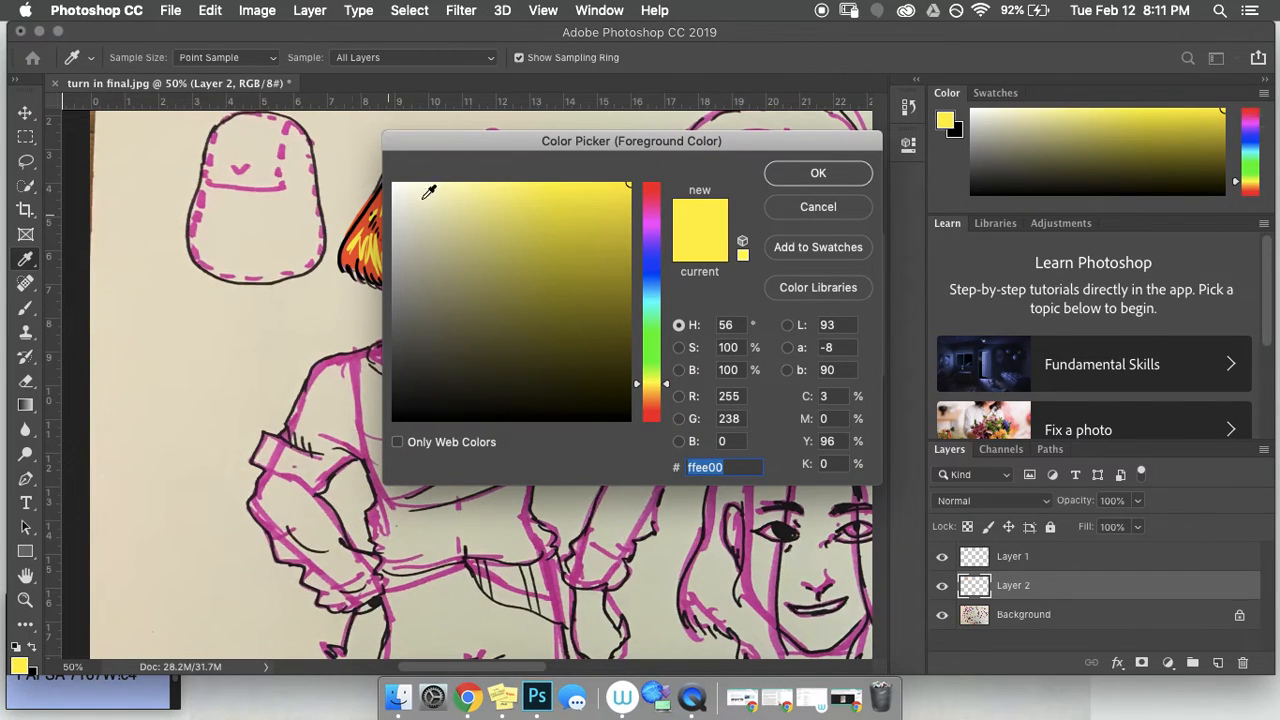
{"action": "left_click_drag", "start_coordinate": [453, 141], "coordinate": [565, 162]}
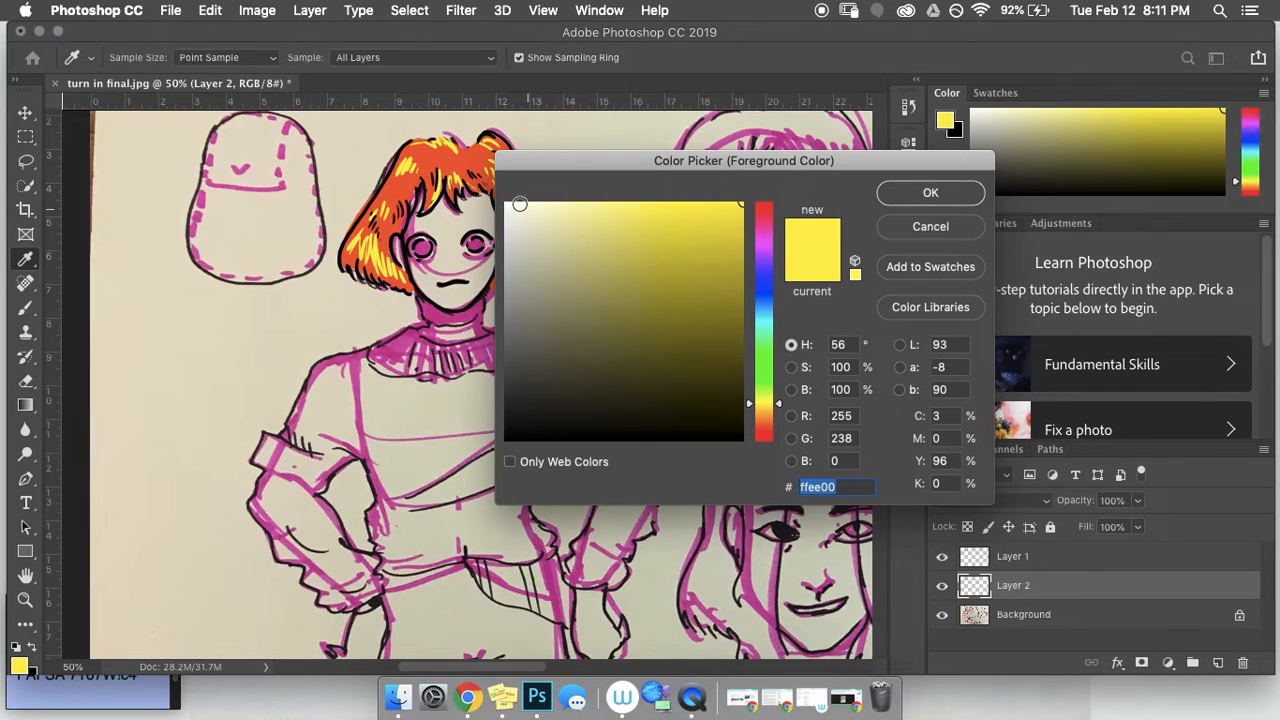
{"action": "left_click", "coordinate": [440, 153]}
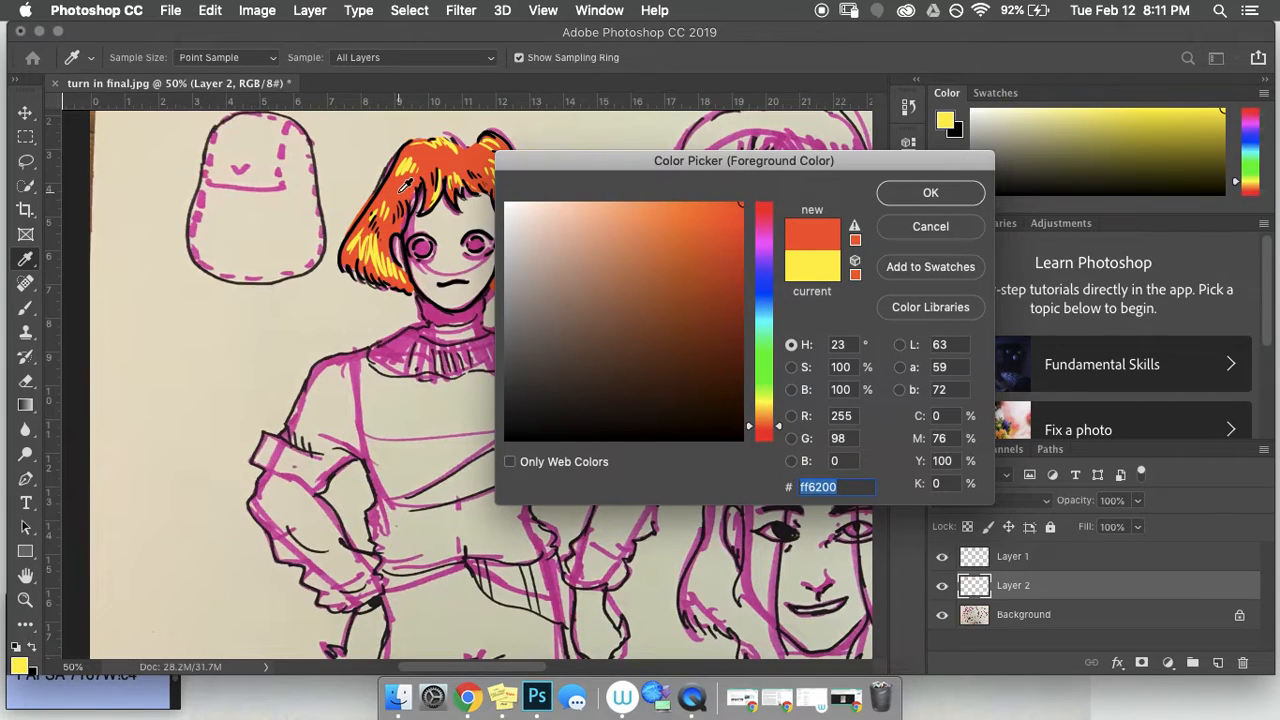
{"action": "left_click", "coordinate": [918, 196]}
{"action": "key", "text": "b"}
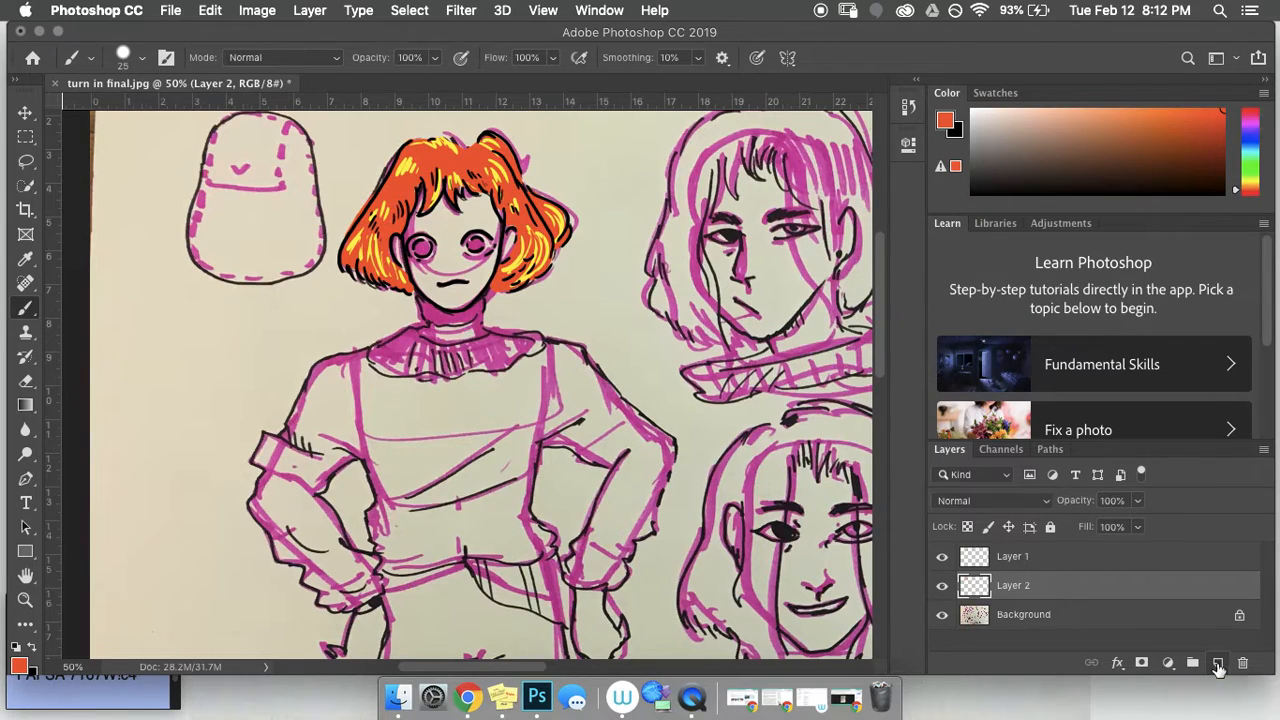
Step: Add a new Layer 3 and move it below the Layer 2 hair layer
{"action": "left_click", "coordinate": [1219, 664]}
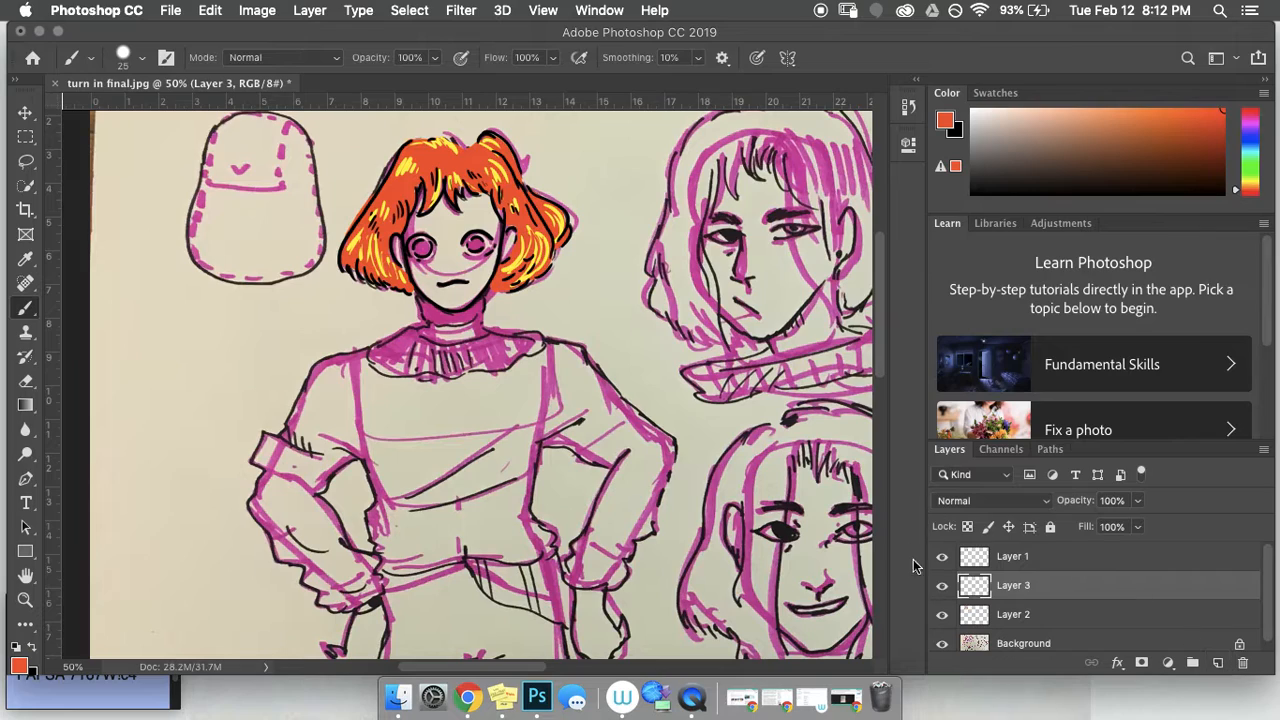
{"action": "left_click", "coordinate": [944, 588]}
{"action": "left_click", "coordinate": [943, 588]}
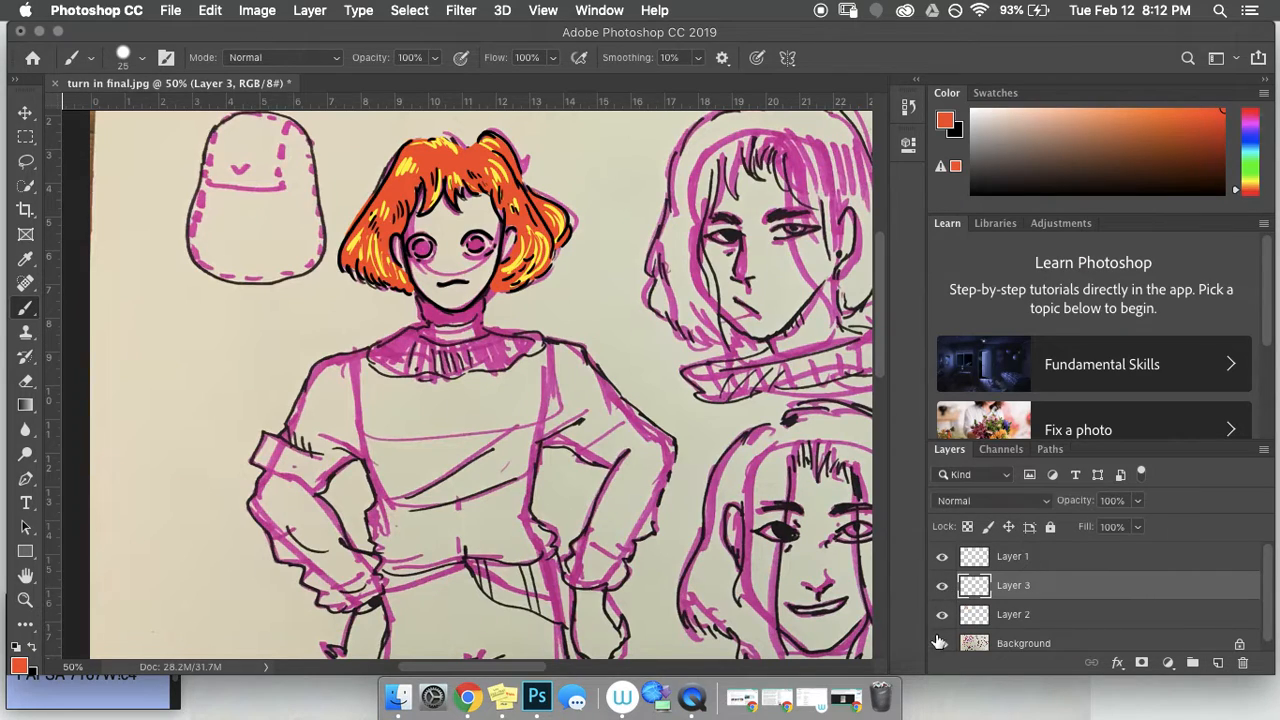
{"action": "left_click", "coordinate": [1005, 614]}
{"action": "left_click", "coordinate": [943, 616]}
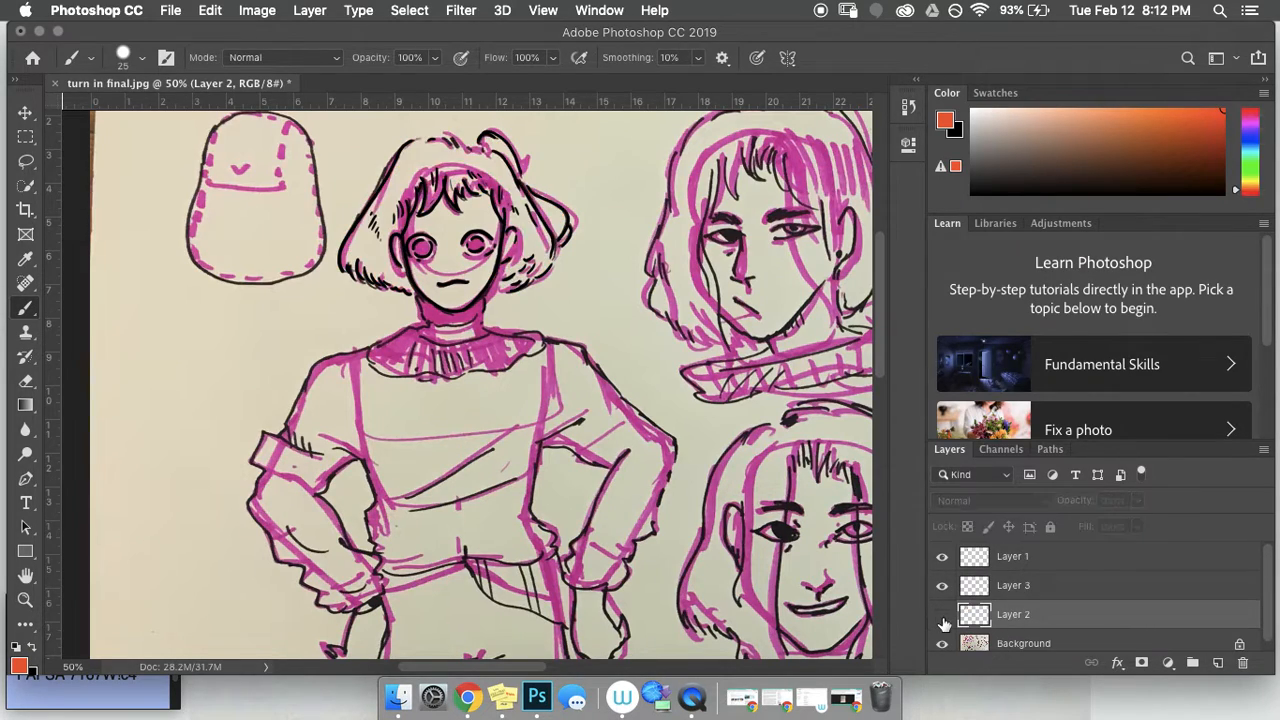
{"action": "left_click", "coordinate": [943, 616]}
{"action": "left_click_drag", "start_coordinate": [1022, 592], "coordinate": [1018, 628]}
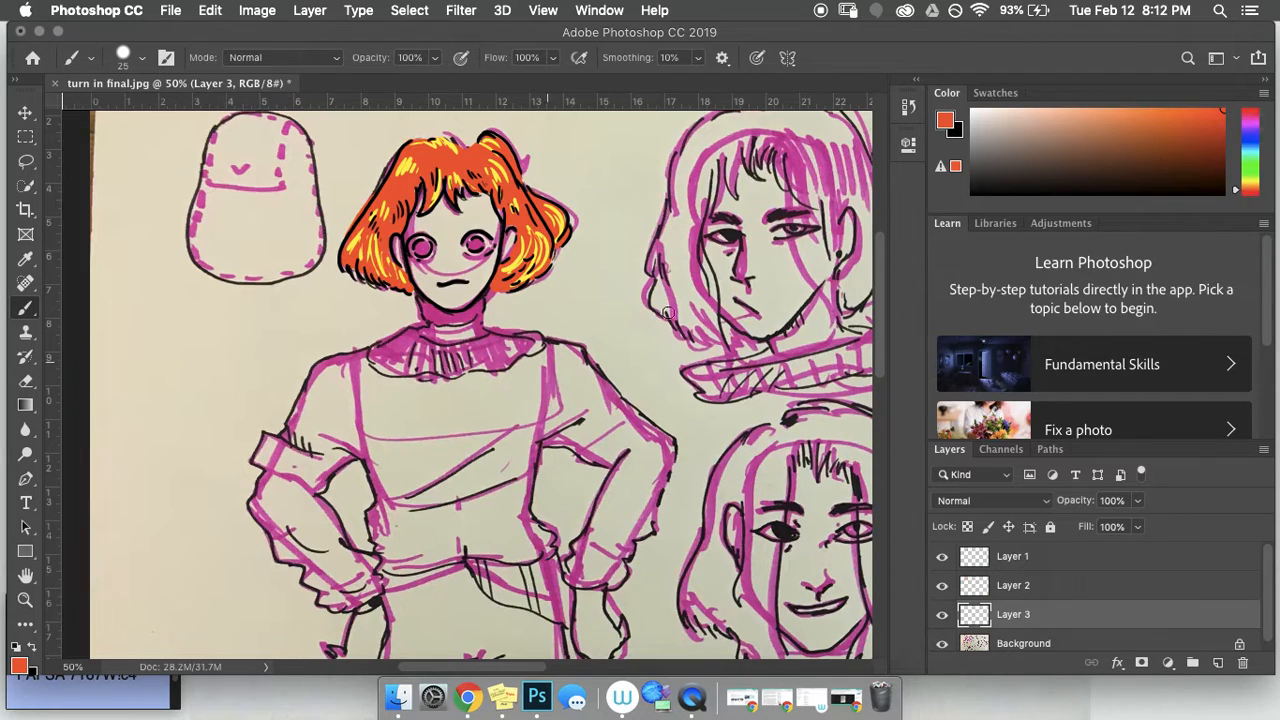
Step: Pick a light cyan-blue painting colour and check the line art and hair layers
{"action": "left_click", "coordinate": [1251, 136]}
{"action": "left_click", "coordinate": [1201, 126]}
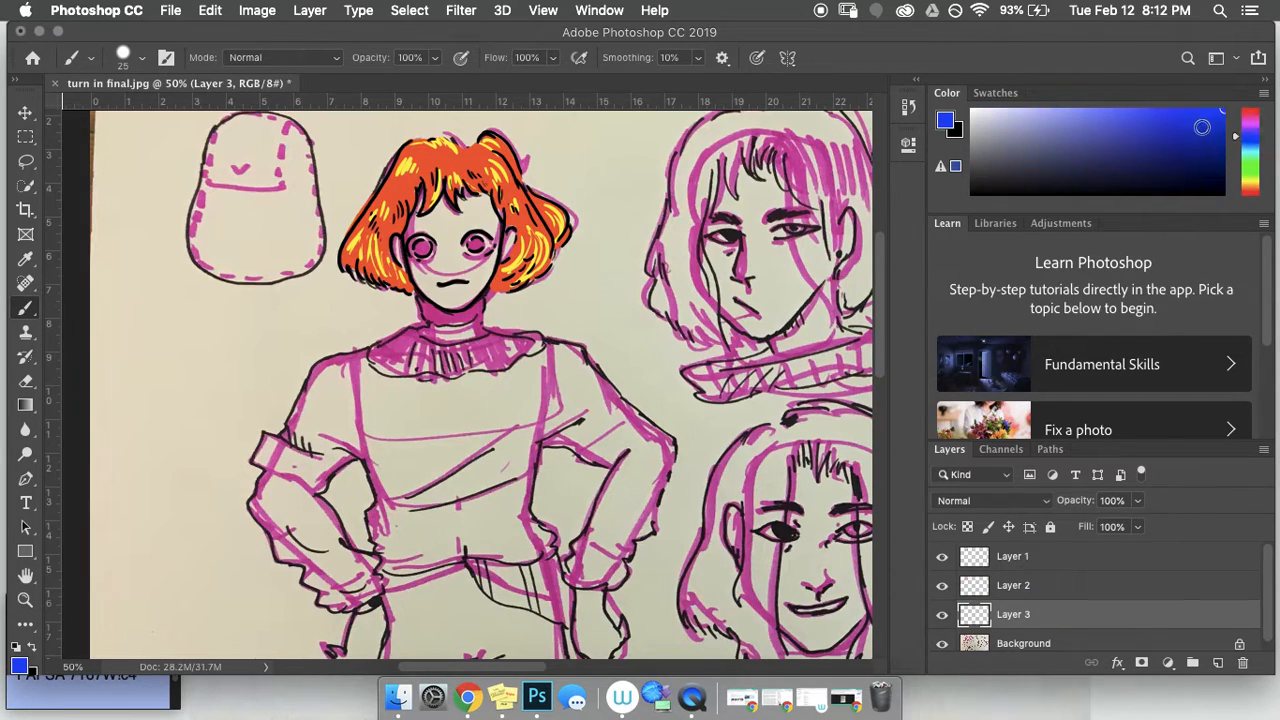
{"action": "mouse_move", "coordinate": [1238, 137]}
{"action": "left_mouse_down"}
{"action": "mouse_move", "coordinate": [1070, 107]}
{"action": "mouse_move", "coordinate": [1112, 101]}
{"action": "mouse_move", "coordinate": [1011, 112]}
{"action": "left_mouse_up"}
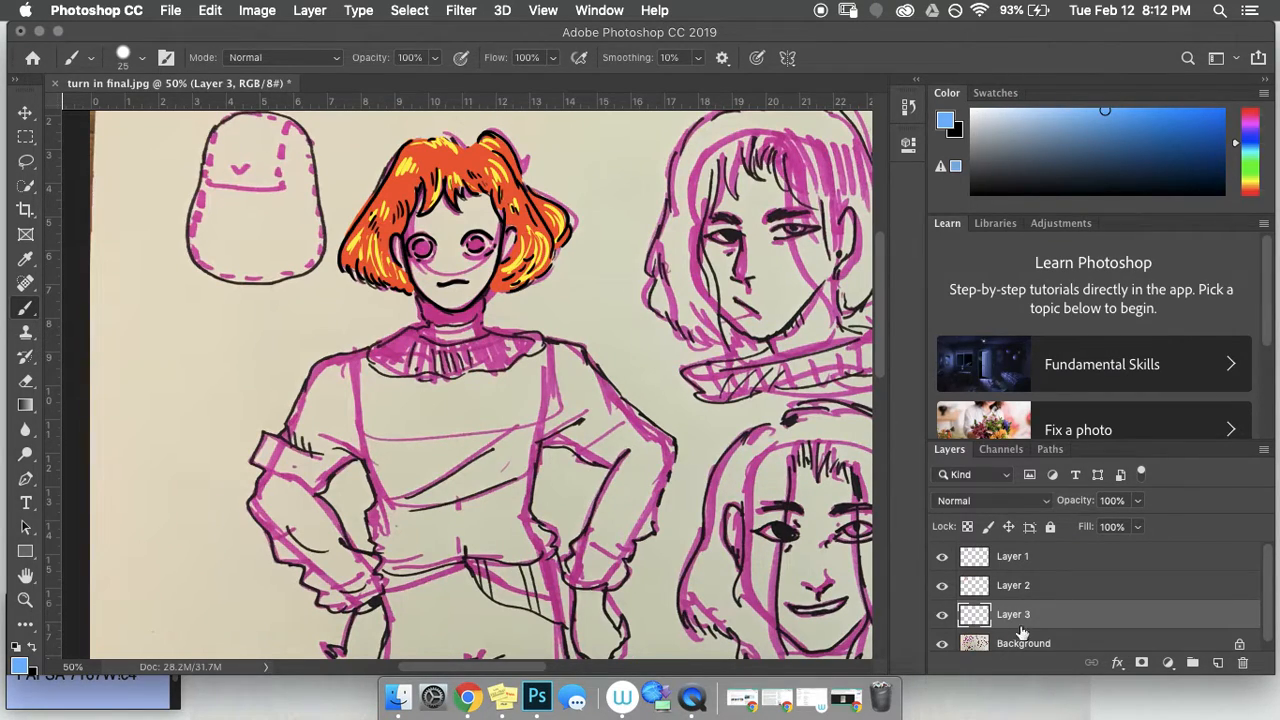
{"action": "left_click", "coordinate": [942, 557]}
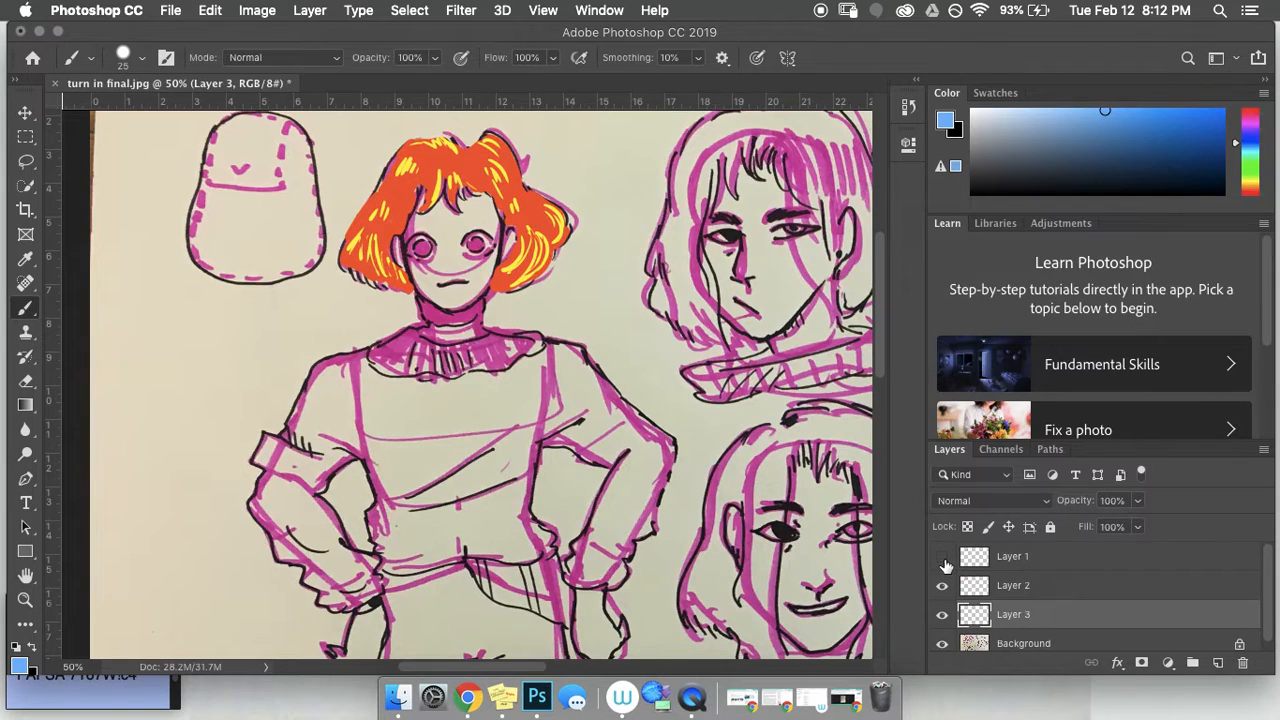
{"action": "left_click", "coordinate": [942, 557]}
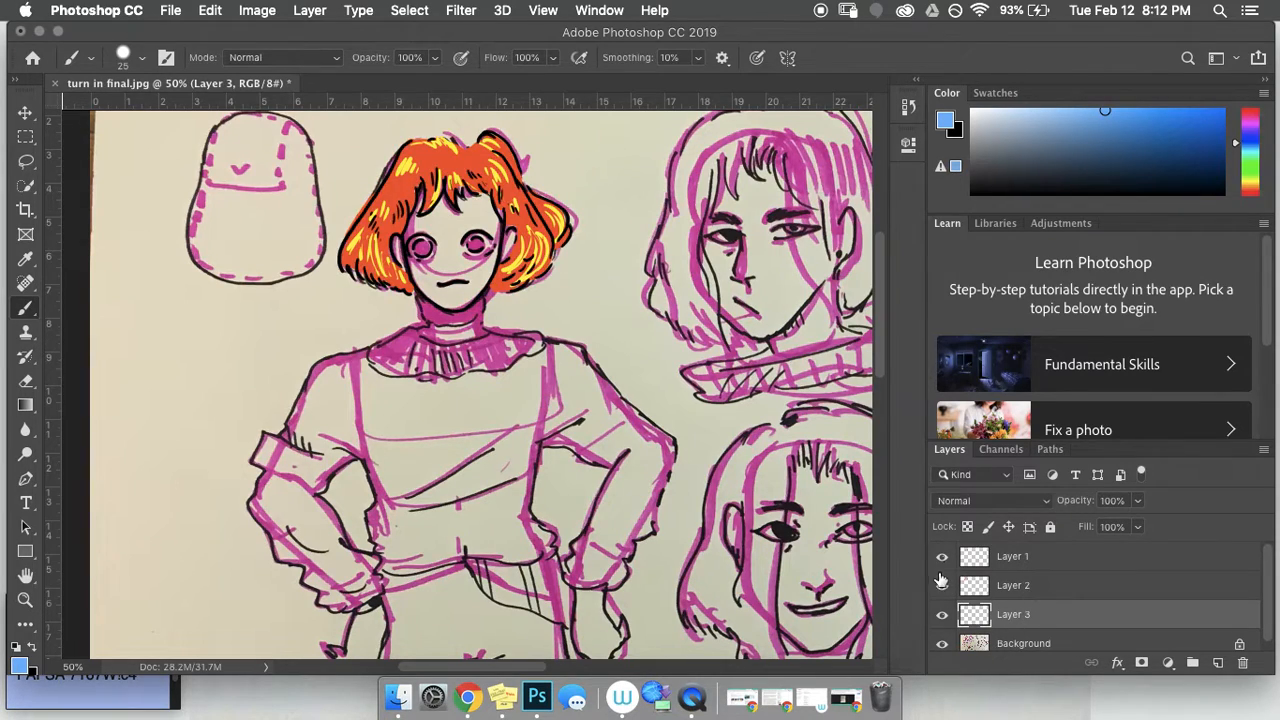
{"action": "left_click", "coordinate": [942, 586]}
{"action": "left_click", "coordinate": [942, 586]}
Step: Set the brush to 62 px and paint blue over the forehead
{"action": "left_click", "coordinate": [141, 58]}
{"action": "left_click_drag", "start_coordinate": [127, 117], "coordinate": [148, 117]}
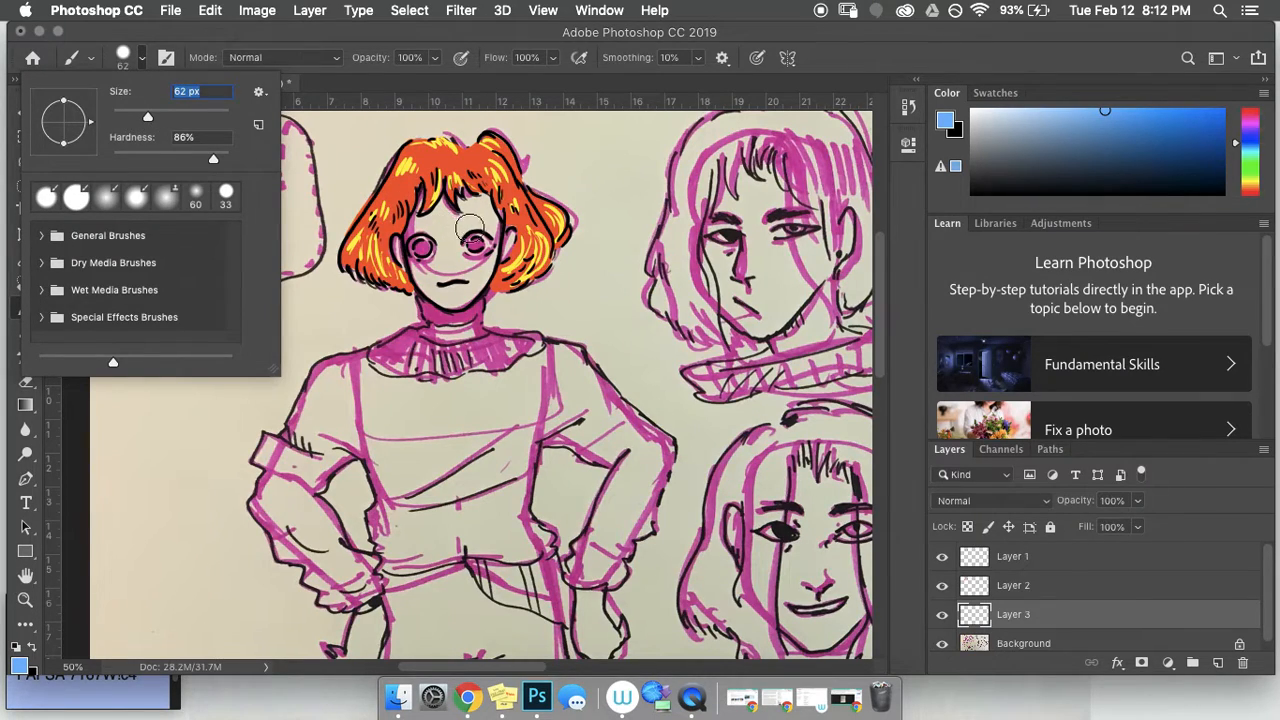
{"action": "mouse_move", "coordinate": [474, 213]}
{"action": "left_mouse_down"}
{"action": "mouse_move", "coordinate": [495, 213]}
{"action": "mouse_move", "coordinate": [425, 222]}
{"action": "mouse_move", "coordinate": [420, 196]}
{"action": "mouse_move", "coordinate": [412, 229]}
{"action": "mouse_move", "coordinate": [442, 255]}
{"action": "mouse_move", "coordinate": [418, 262]}
{"action": "mouse_move", "coordinate": [430, 262]}
{"action": "mouse_move", "coordinate": [422, 275]}
{"action": "mouse_move", "coordinate": [402, 242]}
{"action": "left_mouse_up"}
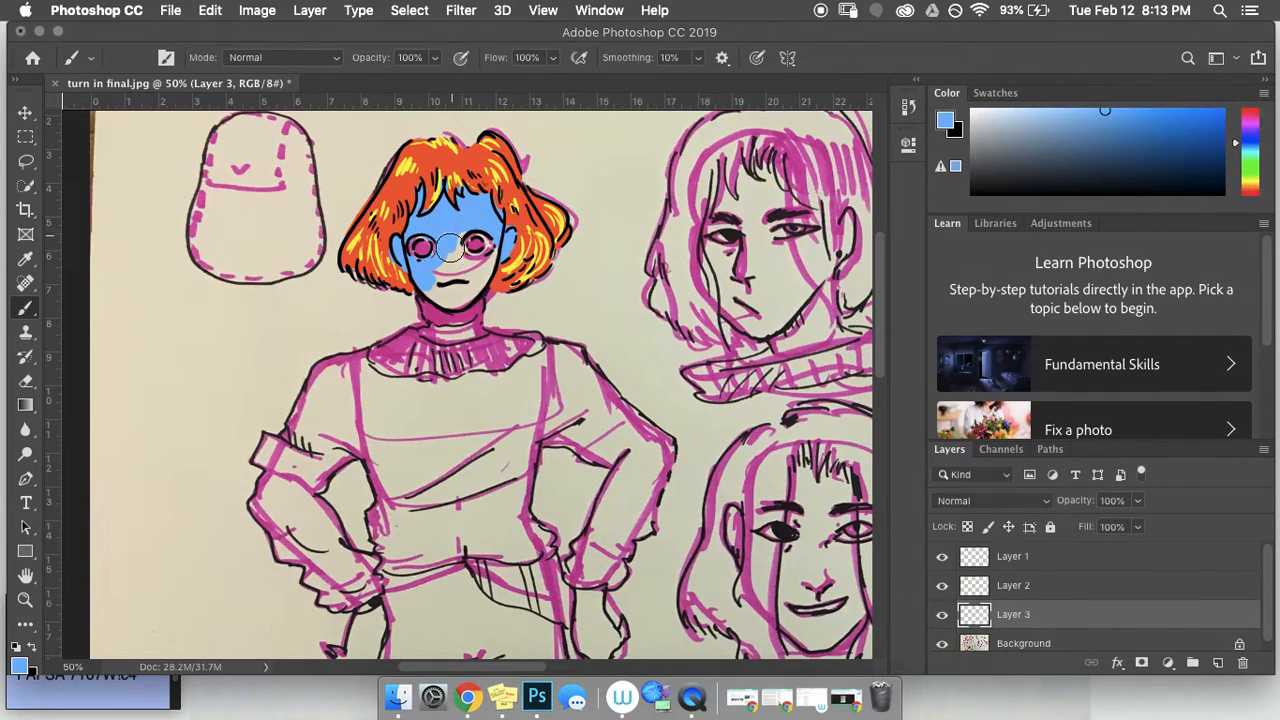
Step: Fill the rest of the face with blue on Layer 3, then pick a darker navy blue
{"action": "mouse_move", "coordinate": [468, 232]}
{"action": "left_mouse_down"}
{"action": "mouse_move", "coordinate": [450, 236]}
{"action": "mouse_move", "coordinate": [456, 262]}
{"action": "mouse_move", "coordinate": [497, 254]}
{"action": "mouse_move", "coordinate": [490, 268]}
{"action": "mouse_move", "coordinate": [462, 297]}
{"action": "mouse_move", "coordinate": [435, 292]}
{"action": "mouse_move", "coordinate": [460, 296]}
{"action": "mouse_move", "coordinate": [470, 272]}
{"action": "mouse_move", "coordinate": [458, 278]}
{"action": "mouse_move", "coordinate": [478, 267]}
{"action": "left_mouse_up"}
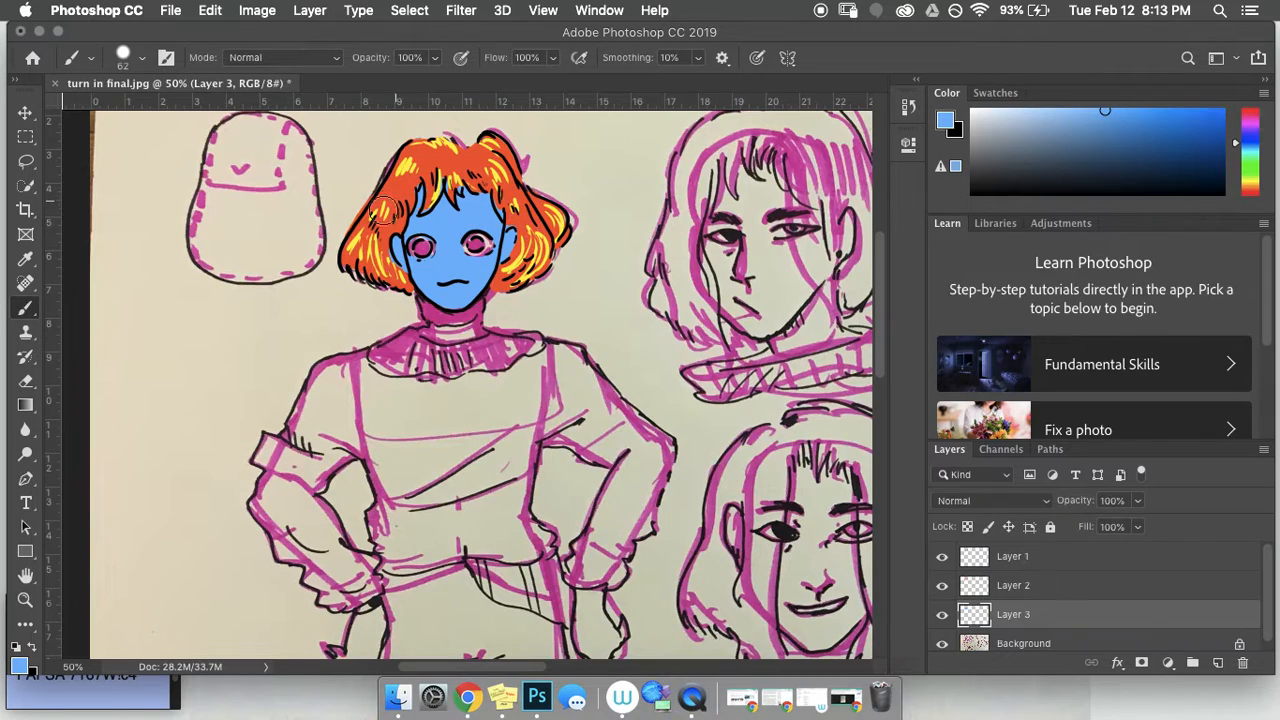
{"action": "left_click", "coordinate": [1122, 133]}
{"action": "left_click_drag", "start_coordinate": [1122, 133], "coordinate": [1160, 145]}
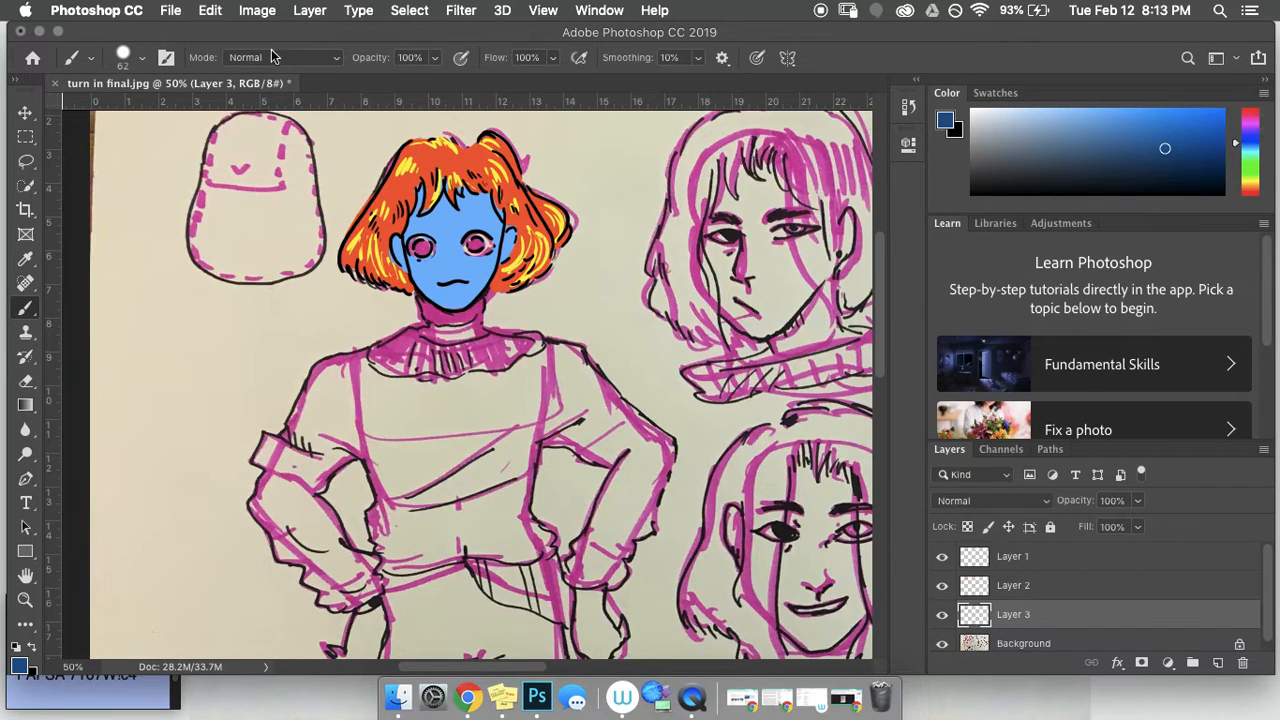
Step: Lower the brush opacity, test a translucent dark-blue stroke over the face, and undo it
{"action": "left_click", "coordinate": [435, 58]}
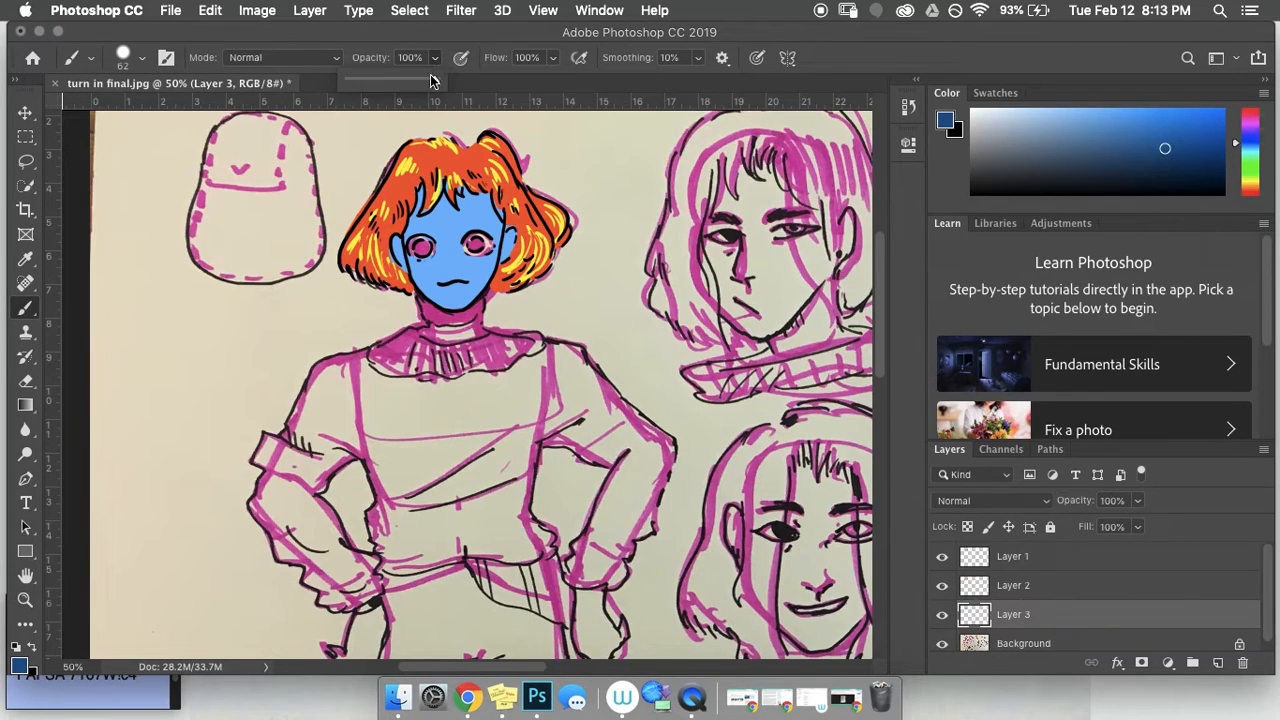
{"action": "left_click_drag", "start_coordinate": [435, 80], "coordinate": [388, 84]}
{"action": "mouse_move", "coordinate": [350, 146]}
{"action": "left_mouse_down"}
{"action": "mouse_move", "coordinate": [570, 243]}
{"action": "mouse_move", "coordinate": [394, 163]}
{"action": "mouse_move", "coordinate": [538, 256]}
{"action": "mouse_move", "coordinate": [375, 197]}
{"action": "mouse_move", "coordinate": [428, 233]}
{"action": "mouse_move", "coordinate": [410, 245]}
{"action": "mouse_move", "coordinate": [436, 287]}
{"action": "mouse_move", "coordinate": [481, 240]}
{"action": "left_mouse_up"}
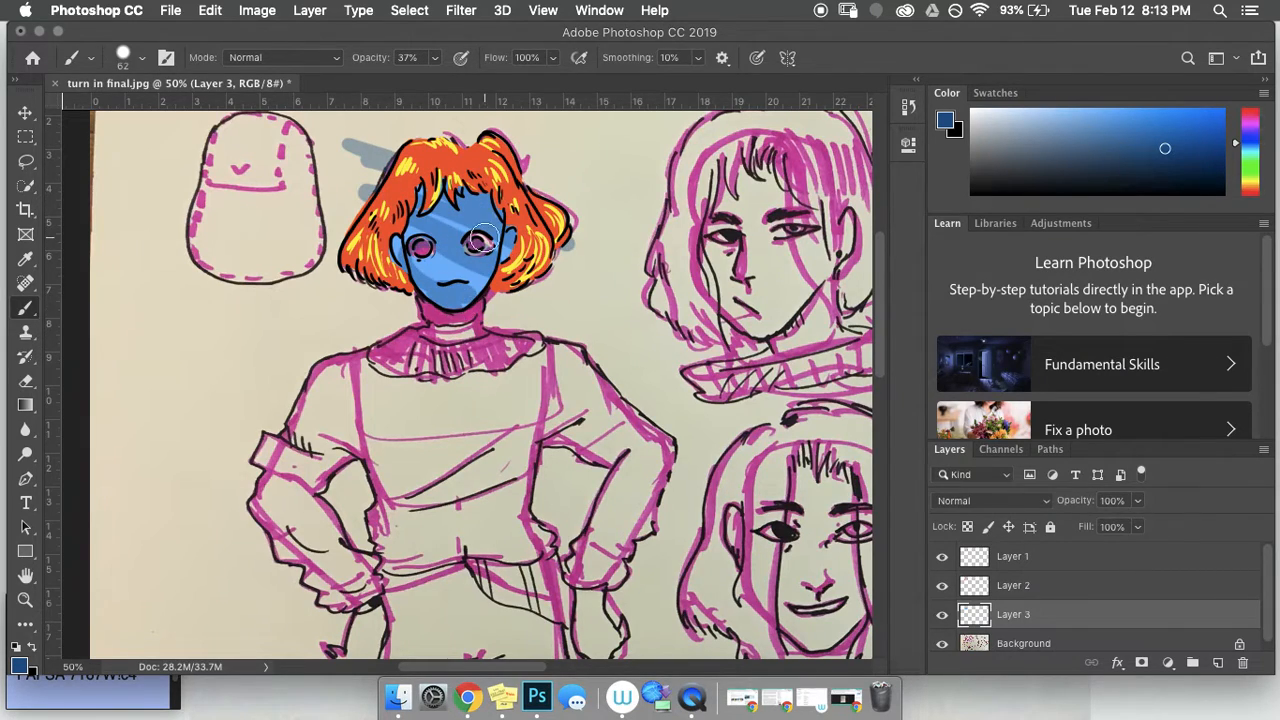
{"action": "key", "text": "super+z"}
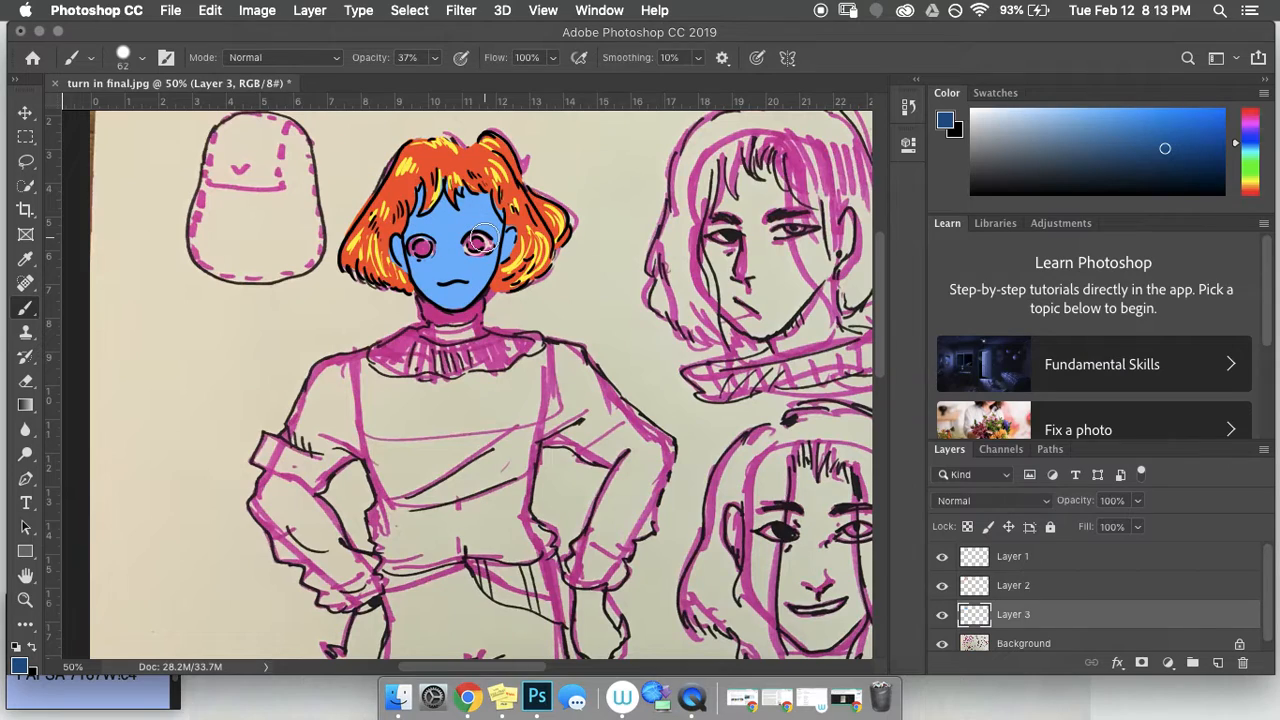
Step: Try translucent shading on Layer 1, then revert it with Cmd+Z and the History panel
{"action": "left_click", "coordinate": [1045, 562]}
{"action": "mouse_move", "coordinate": [357, 143]}
{"action": "left_mouse_down"}
{"action": "mouse_move", "coordinate": [505, 198]}
{"action": "mouse_move", "coordinate": [593, 267]}
{"action": "mouse_move", "coordinate": [440, 207]}
{"action": "mouse_move", "coordinate": [540, 224]}
{"action": "mouse_move", "coordinate": [567, 250]}
{"action": "mouse_move", "coordinate": [501, 232]}
{"action": "mouse_move", "coordinate": [437, 236]}
{"action": "mouse_move", "coordinate": [413, 256]}
{"action": "mouse_move", "coordinate": [439, 186]}
{"action": "mouse_move", "coordinate": [355, 220]}
{"action": "mouse_move", "coordinate": [391, 238]}
{"action": "mouse_move", "coordinate": [447, 180]}
{"action": "mouse_move", "coordinate": [429, 286]}
{"action": "mouse_move", "coordinate": [483, 216]}
{"action": "mouse_move", "coordinate": [507, 213]}
{"action": "mouse_move", "coordinate": [557, 230]}
{"action": "mouse_move", "coordinate": [565, 272]}
{"action": "left_mouse_up"}
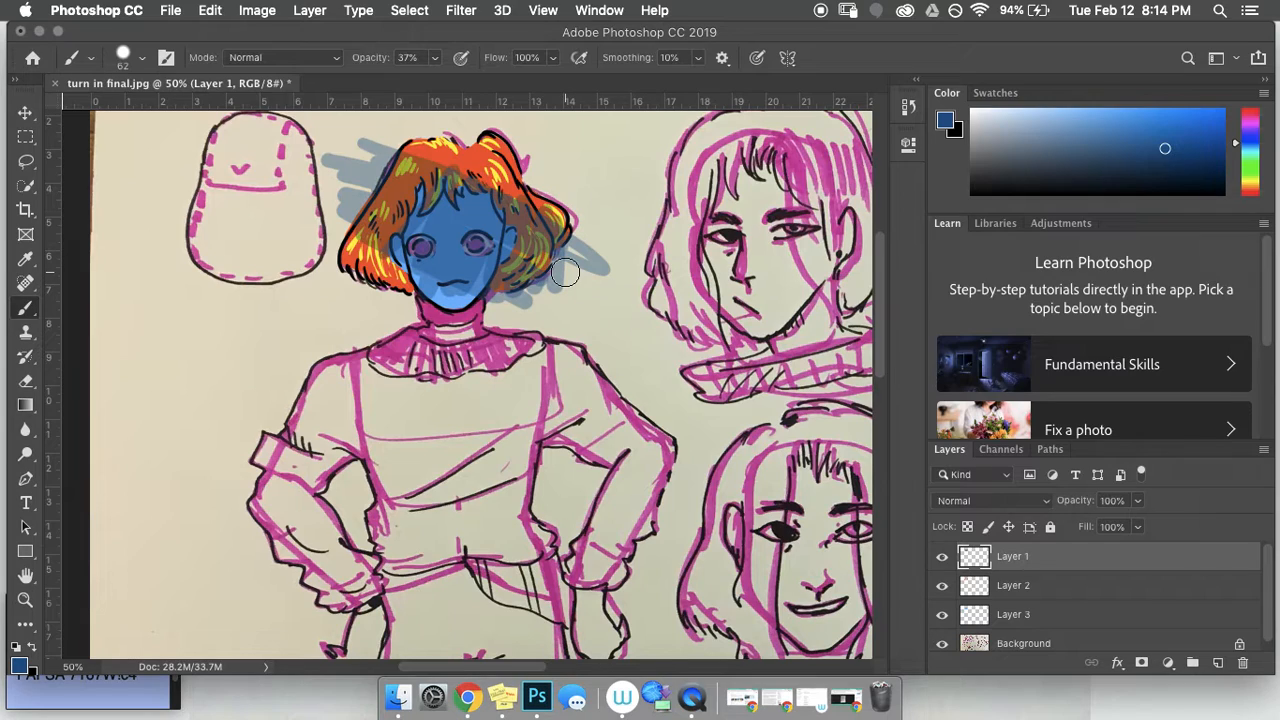
{"action": "key", "text": "super+z"}
{"action": "left_click", "coordinate": [907, 106]}
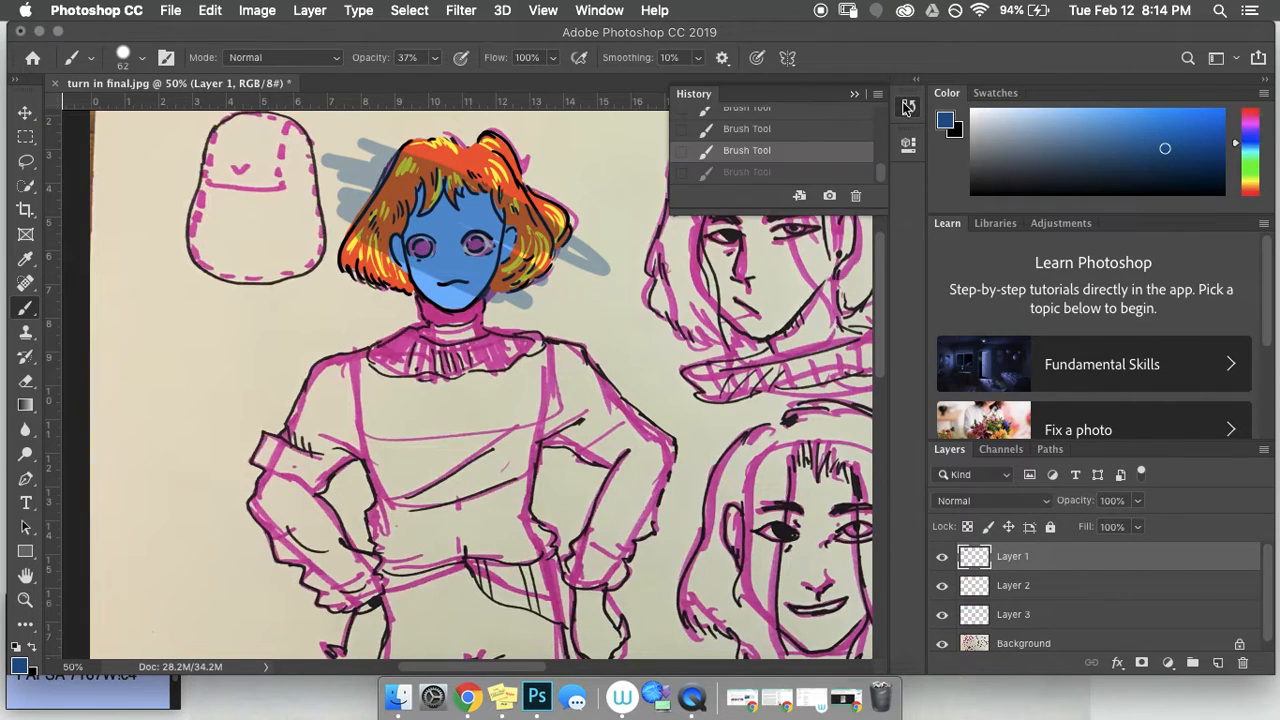
{"action": "left_click", "coordinate": [750, 130]}
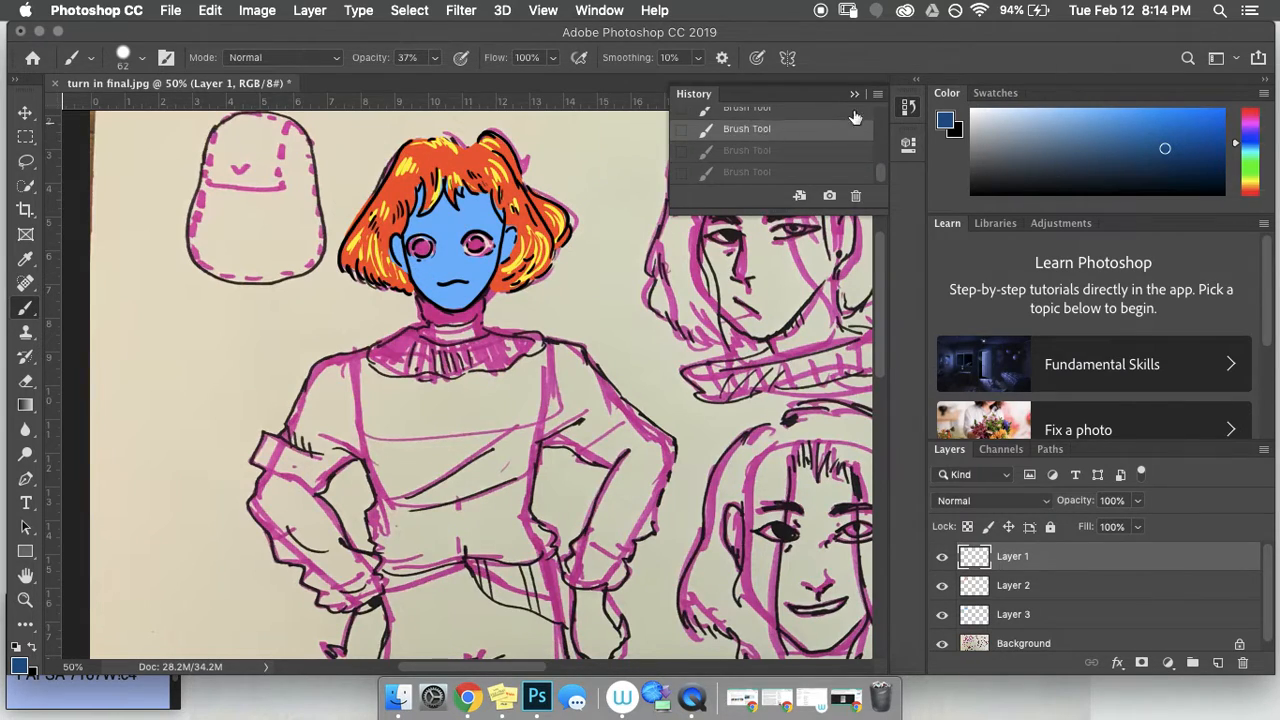
{"action": "left_click", "coordinate": [853, 97]}
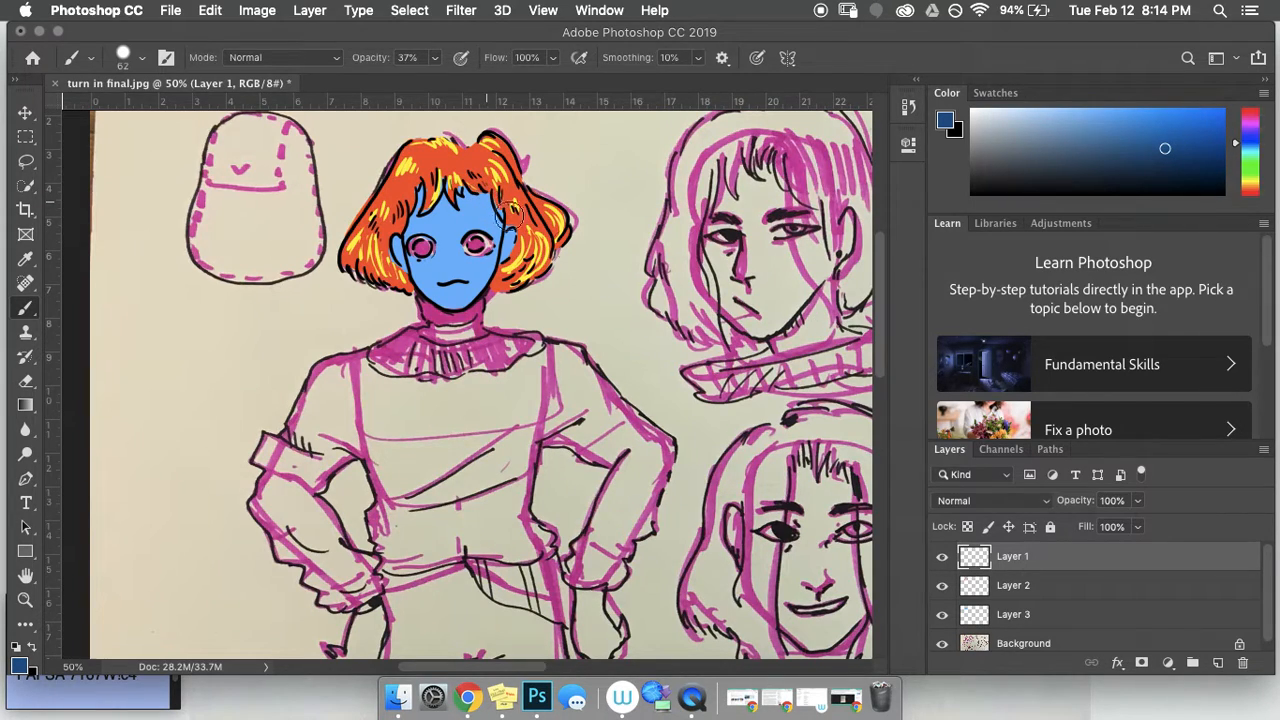
Step: Select Layer 3 and shade the right side of the face in darker blue
{"action": "left_click", "coordinate": [1018, 615]}
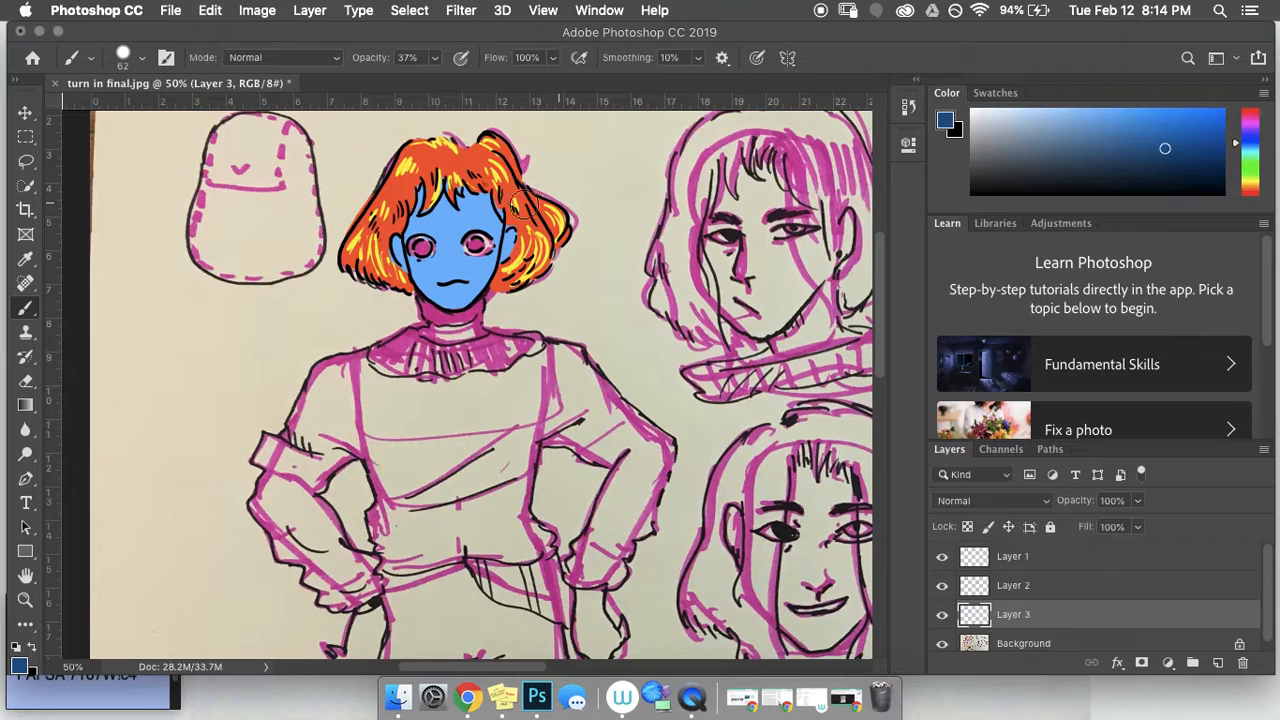
{"action": "left_click_drag", "start_coordinate": [492, 200], "coordinate": [513, 250]}
{"action": "left_click_drag", "start_coordinate": [1251, 128], "coordinate": [1250, 108]}
Step: Pick a dull pink, set brush opacity to 19%, and paint blush across the cheeks
{"action": "left_click", "coordinate": [1135, 117]}
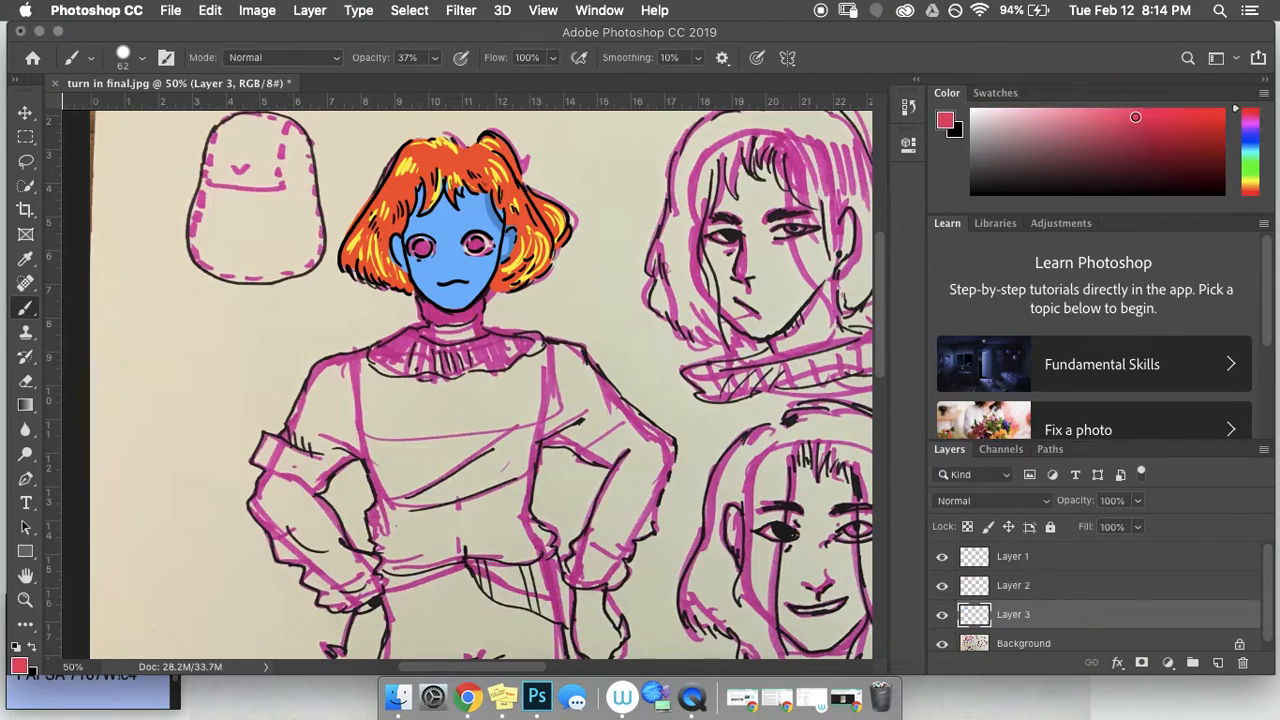
{"action": "left_click", "coordinate": [1101, 131]}
{"action": "left_click", "coordinate": [435, 60]}
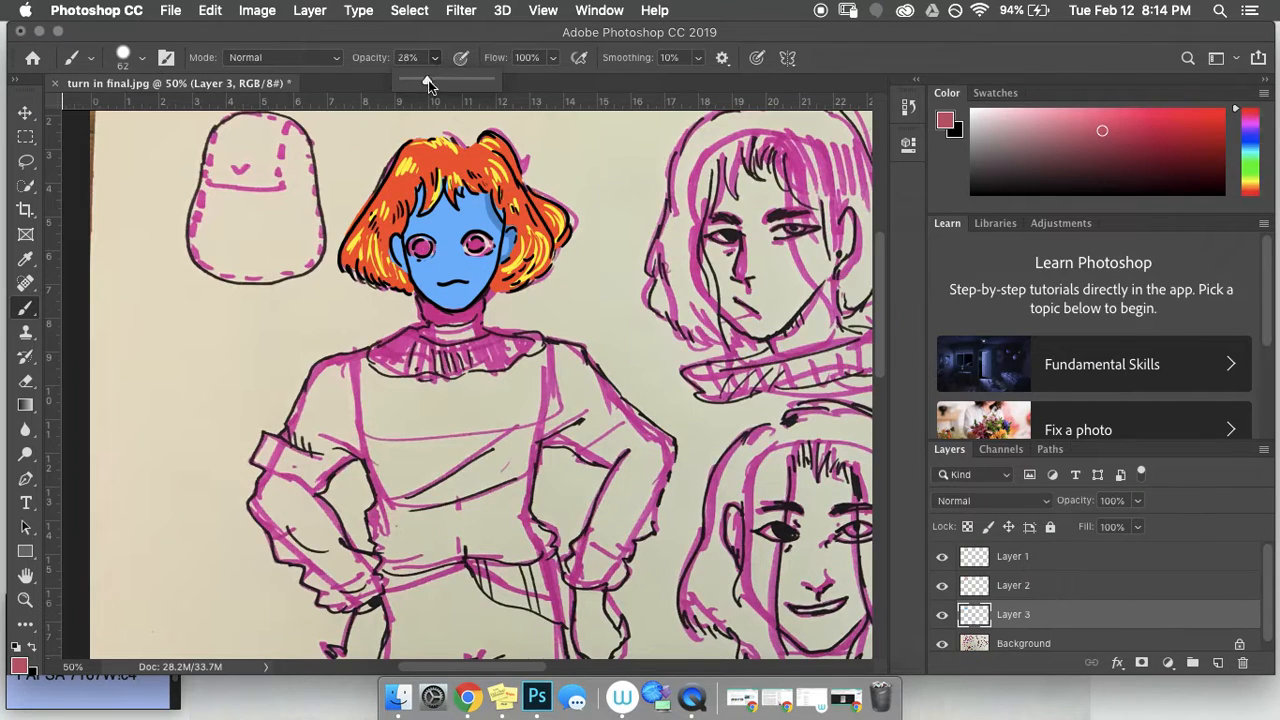
{"action": "left_click", "coordinate": [479, 266]}
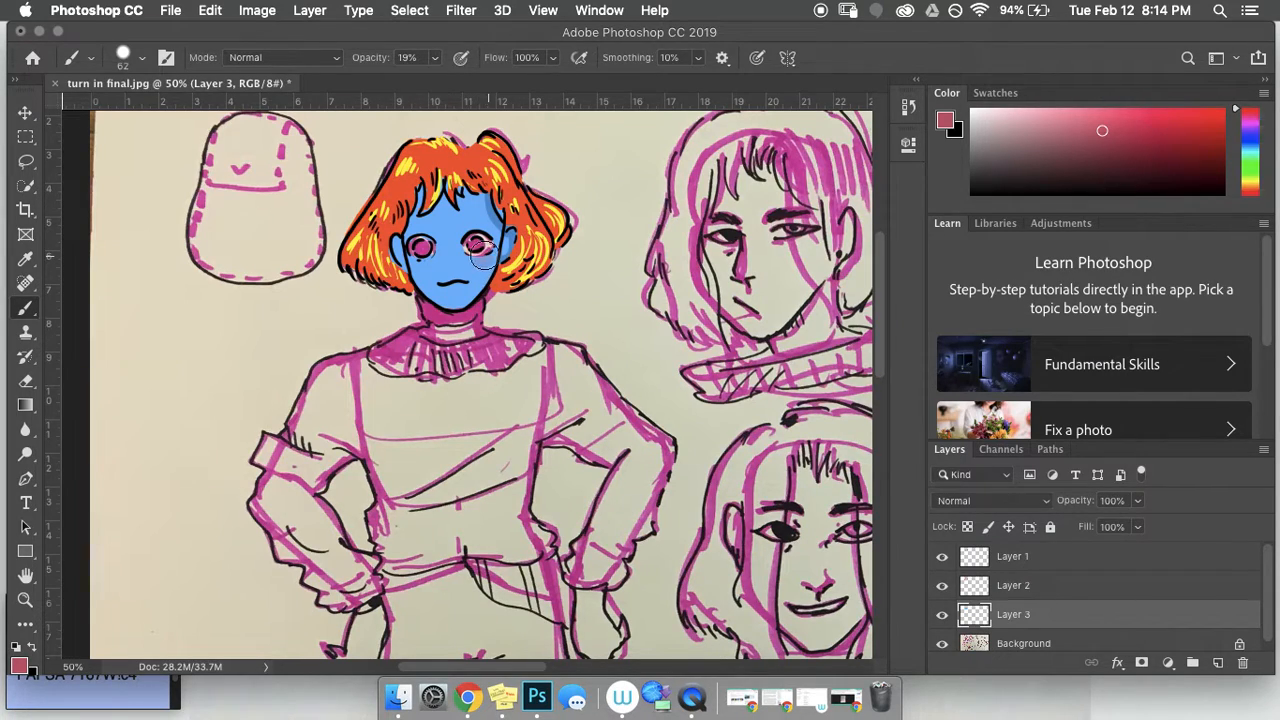
{"action": "left_click_drag", "start_coordinate": [409, 268], "coordinate": [482, 263]}
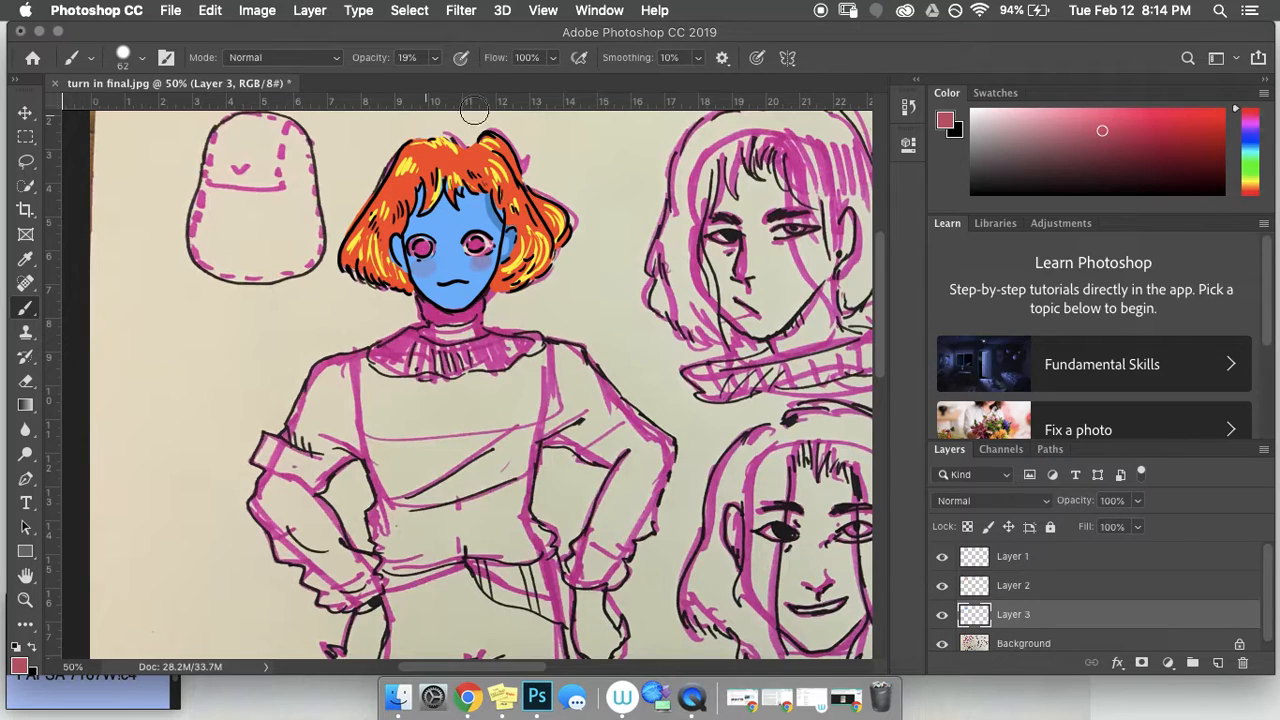
Step: Select Layer 2 and toggle its visibility to check the hair
{"action": "left_click", "coordinate": [1017, 588]}
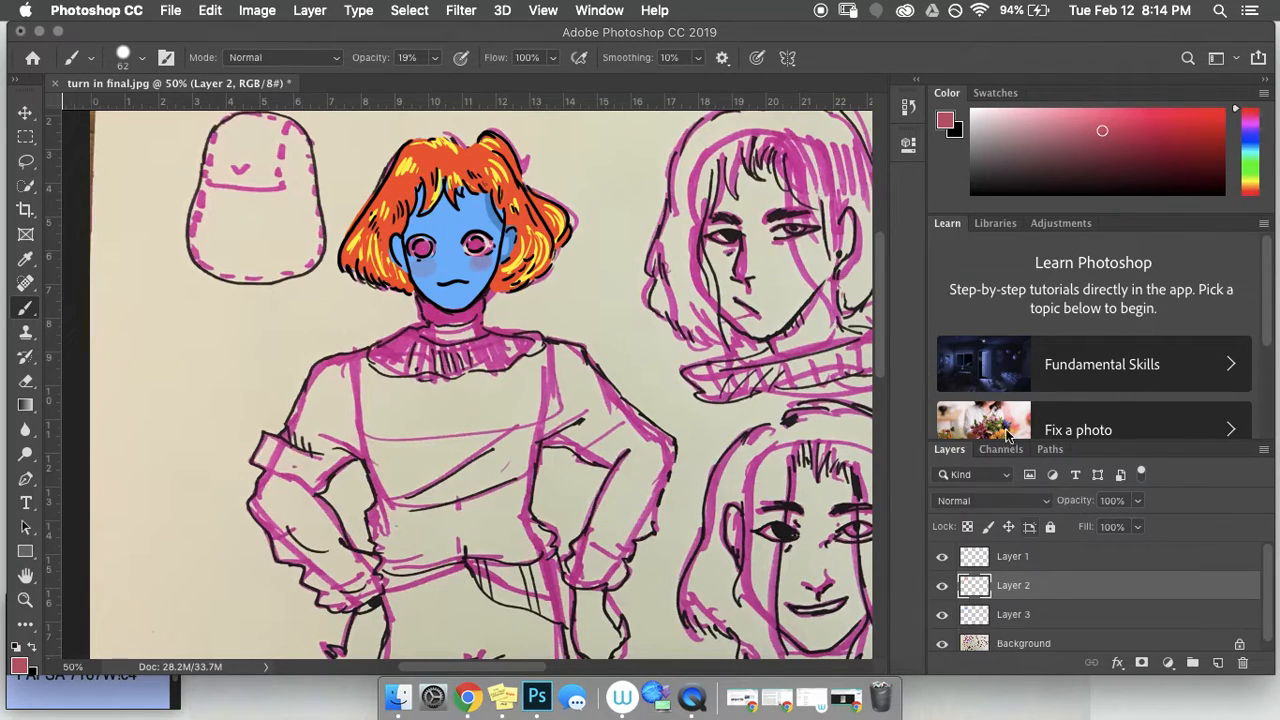
{"action": "left_click", "coordinate": [942, 588]}
{"action": "left_click", "coordinate": [942, 588]}
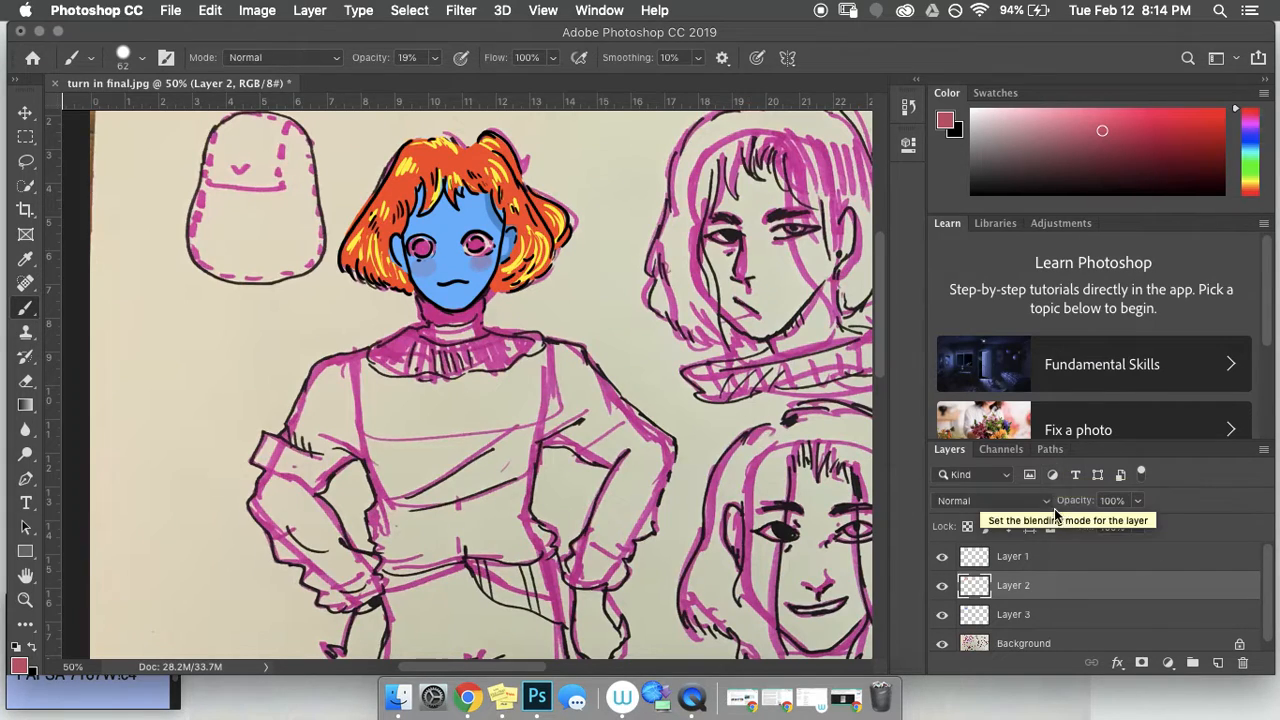
{"action": "left_click", "coordinate": [1138, 501]}
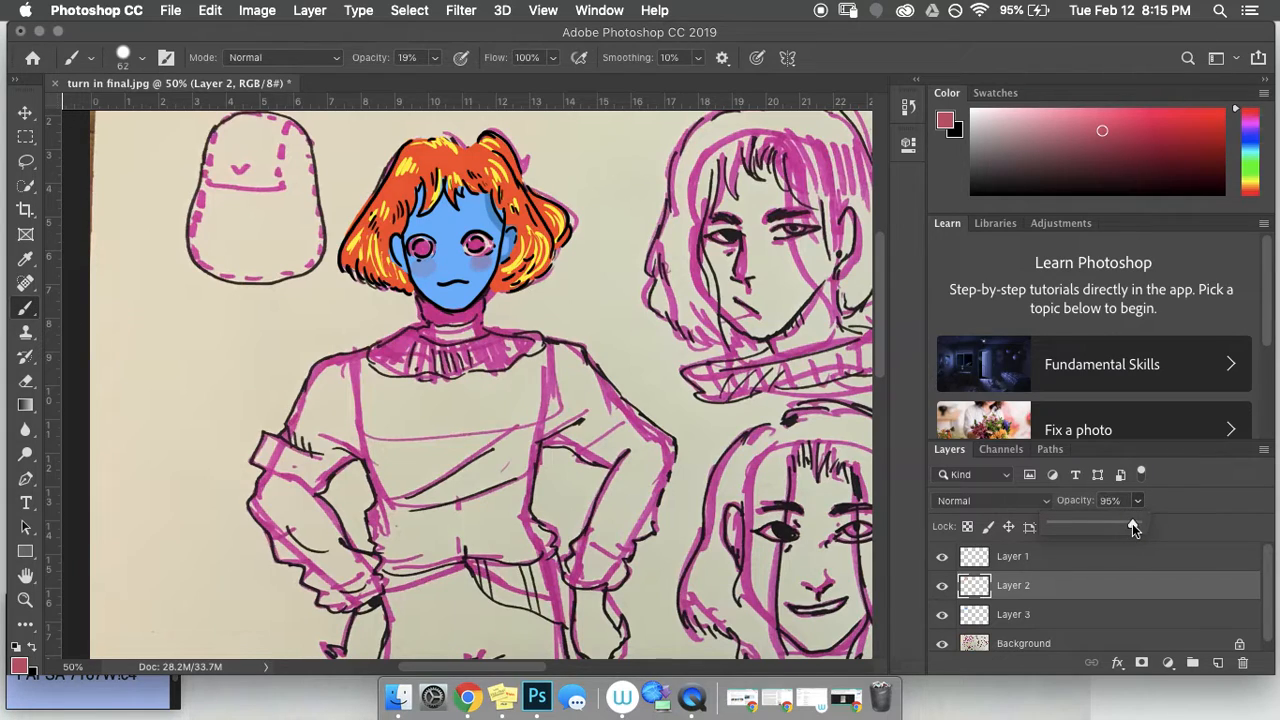
{"action": "left_click_drag", "start_coordinate": [1092, 520], "coordinate": [1144, 527]}
{"action": "left_click", "coordinate": [830, 48]}
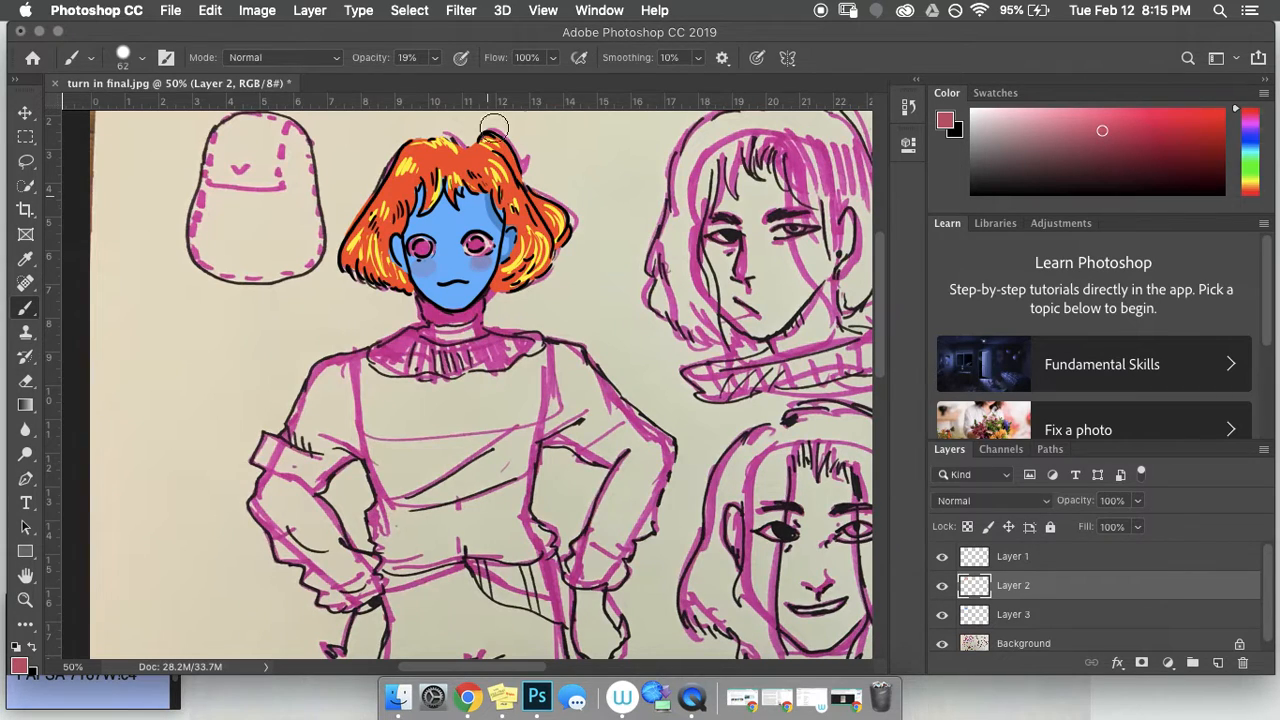
{"action": "left_click", "coordinate": [940, 645]}
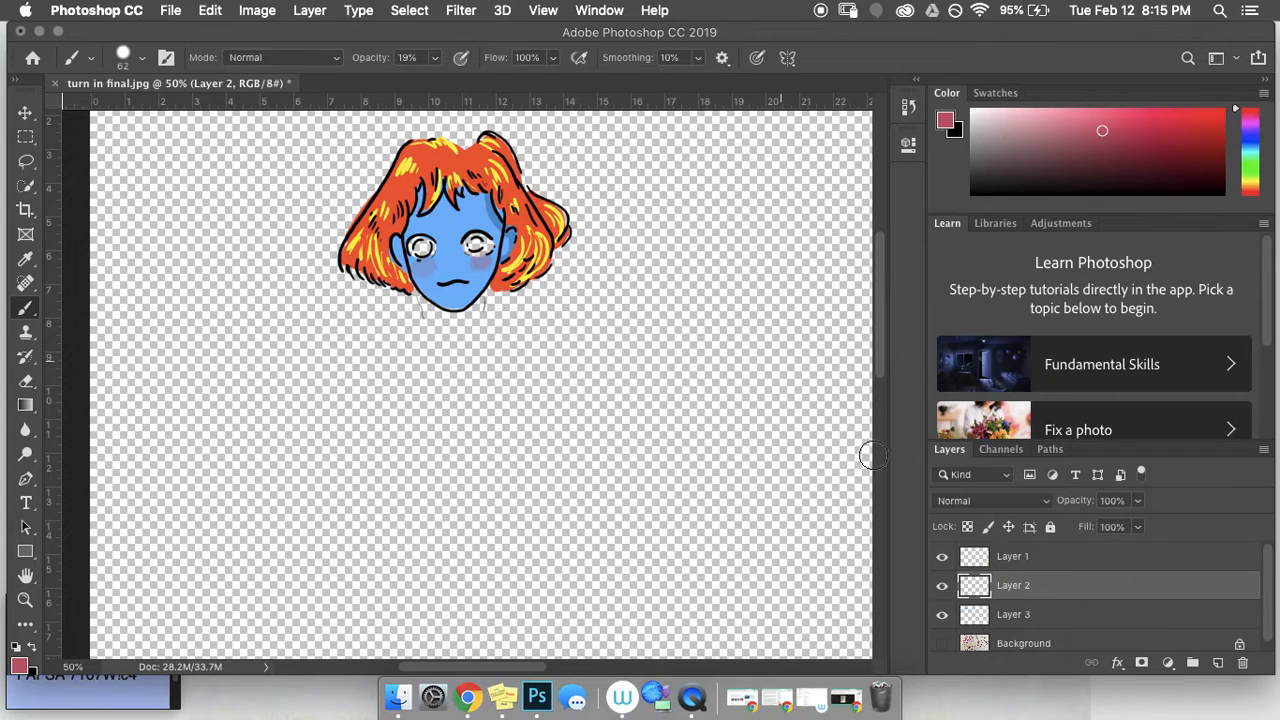
{"action": "left_click", "coordinate": [941, 645]}
{"action": "left_click", "coordinate": [939, 645]}
{"action": "left_click", "coordinate": [941, 644]}
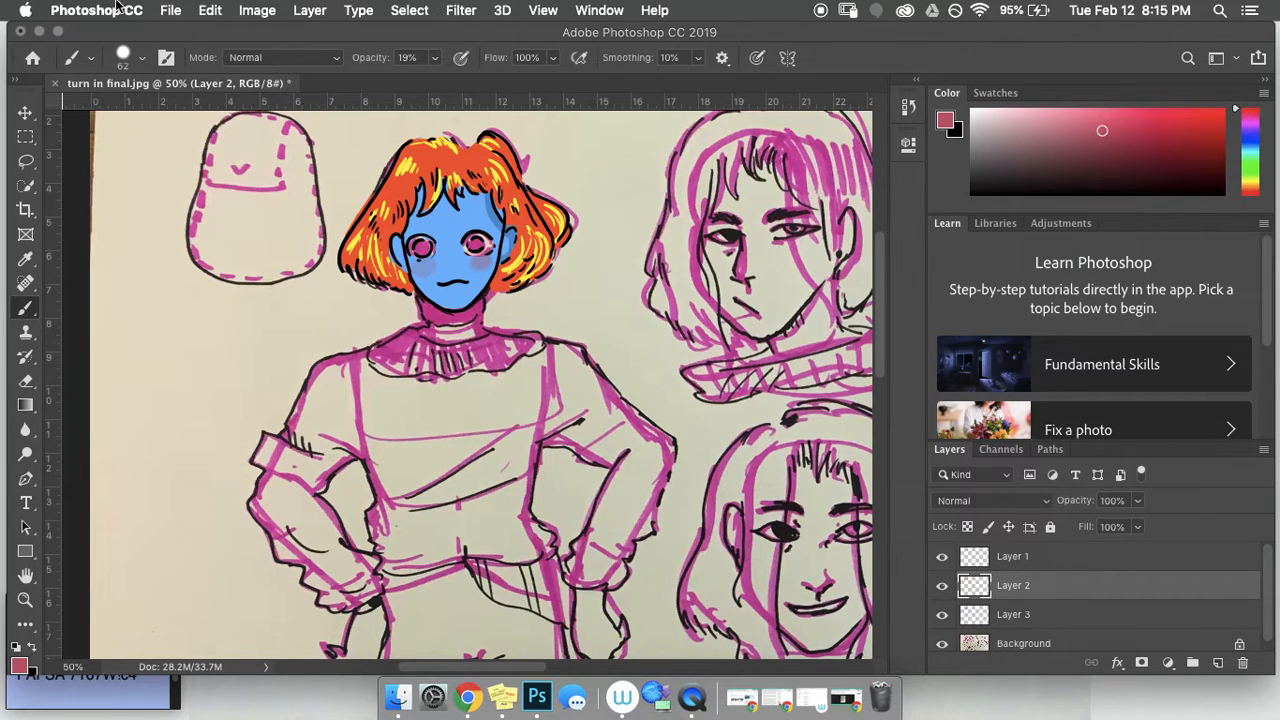
Step: Open the Save As dialog and name the file 'character design'
{"action": "left_click", "coordinate": [170, 12]}
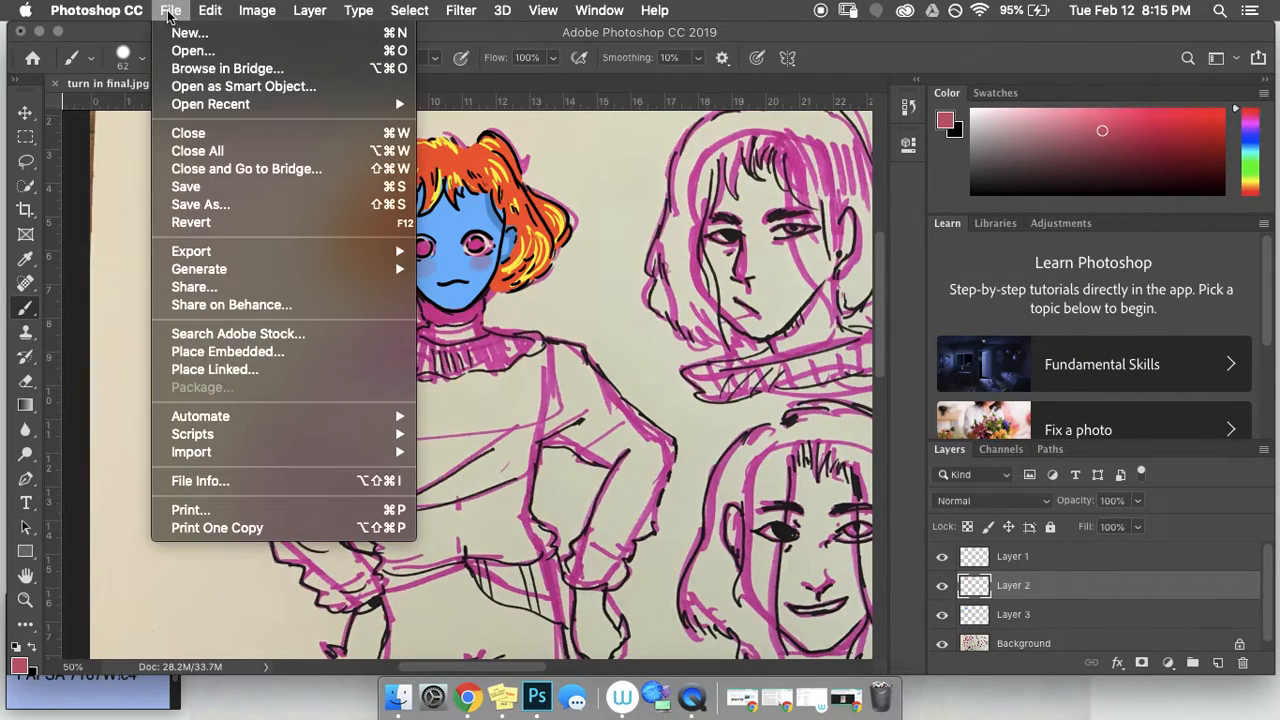
{"action": "left_click", "coordinate": [216, 206]}
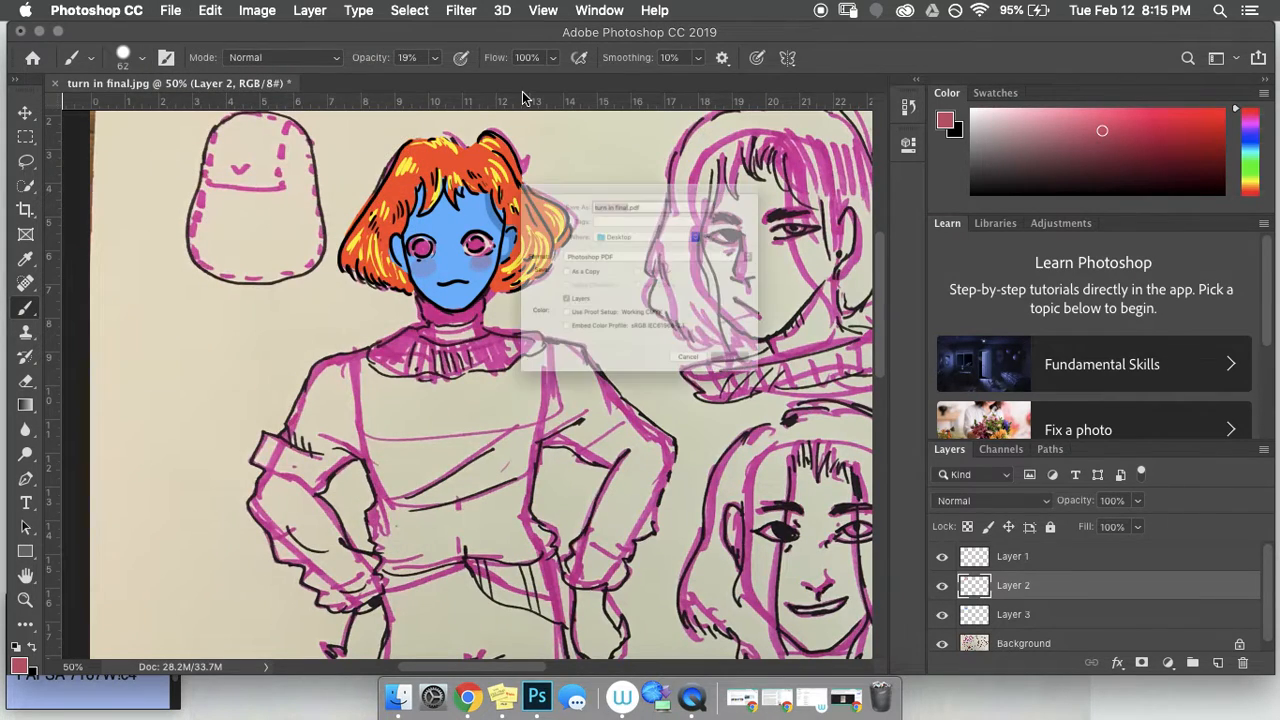
{"action": "left_click", "coordinate": [727, 433]}
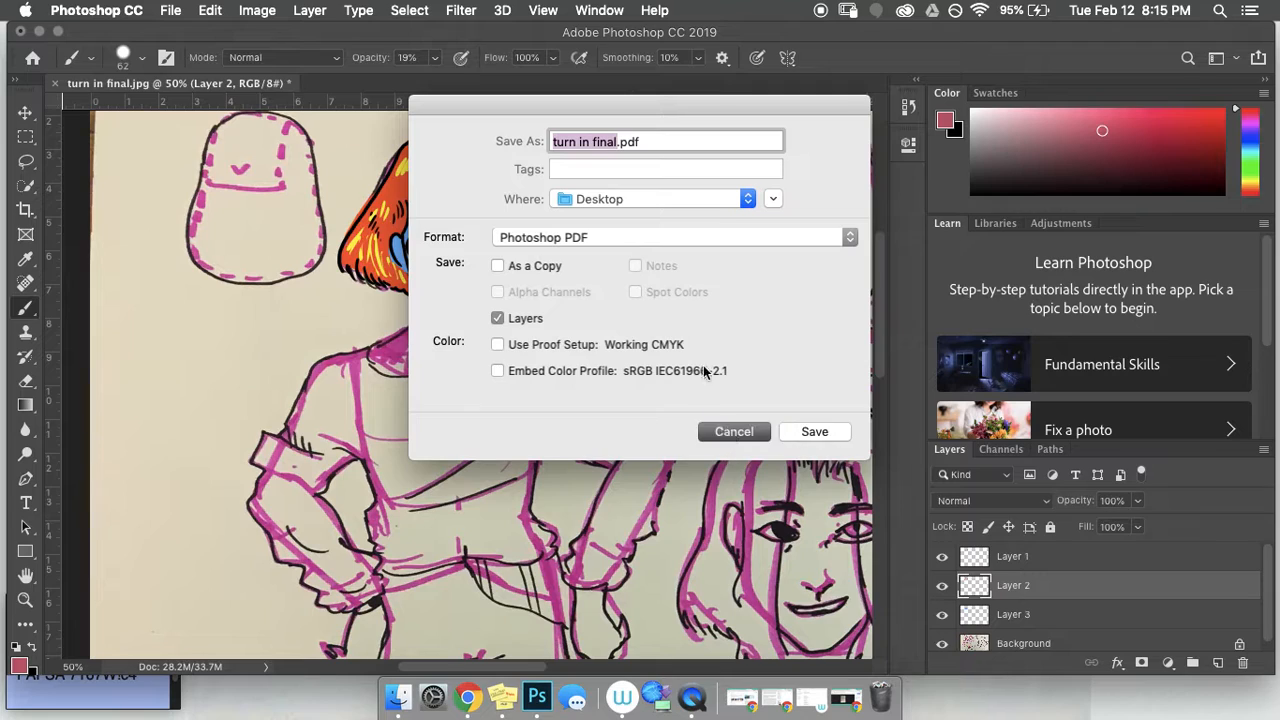
{"action": "left_click", "coordinate": [172, 10]}
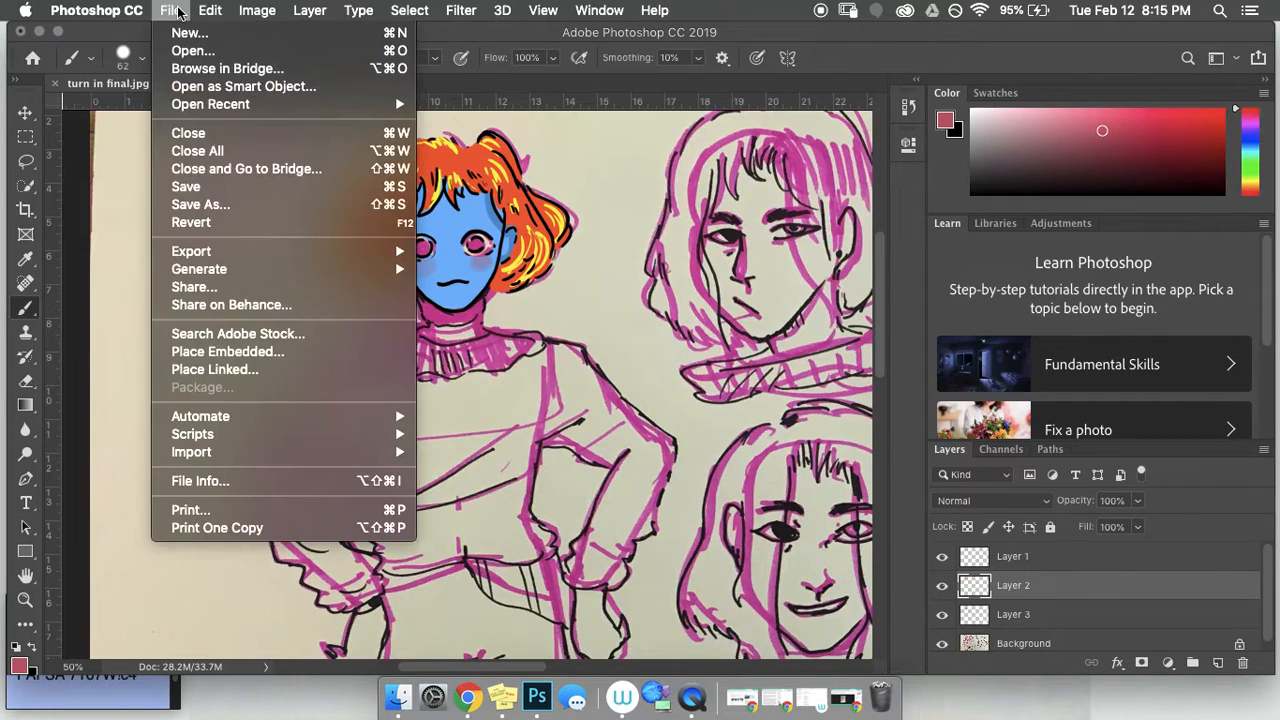
{"action": "left_click", "coordinate": [203, 206]}
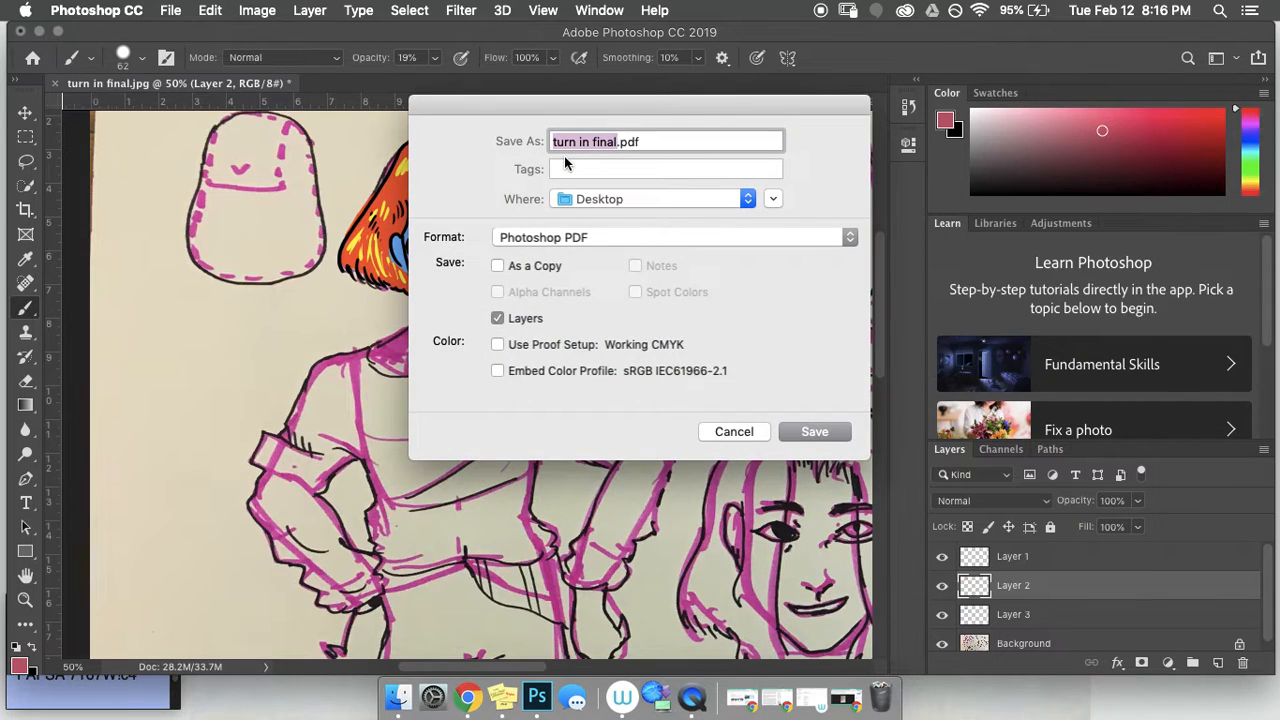
{"action": "type", "text": "character design"}
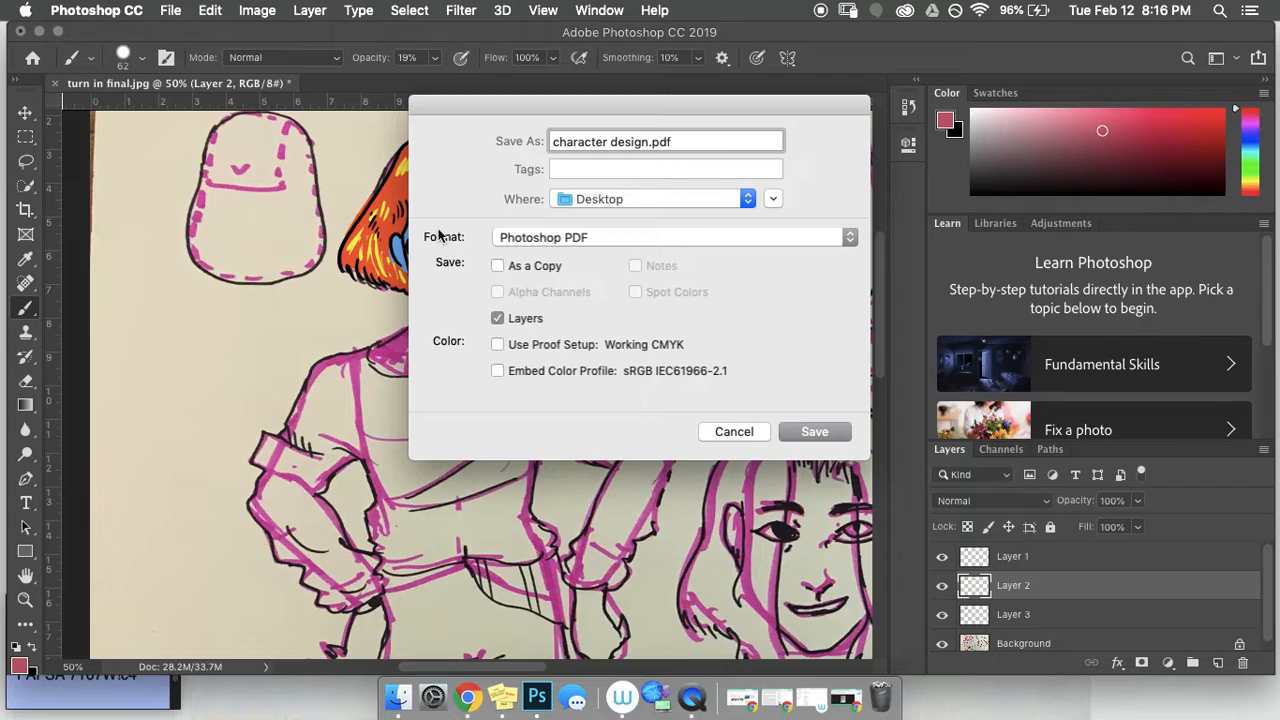
Step: Choose Photoshop as the save format and check the .psd extension in the file name
{"action": "left_click", "coordinate": [849, 238]}
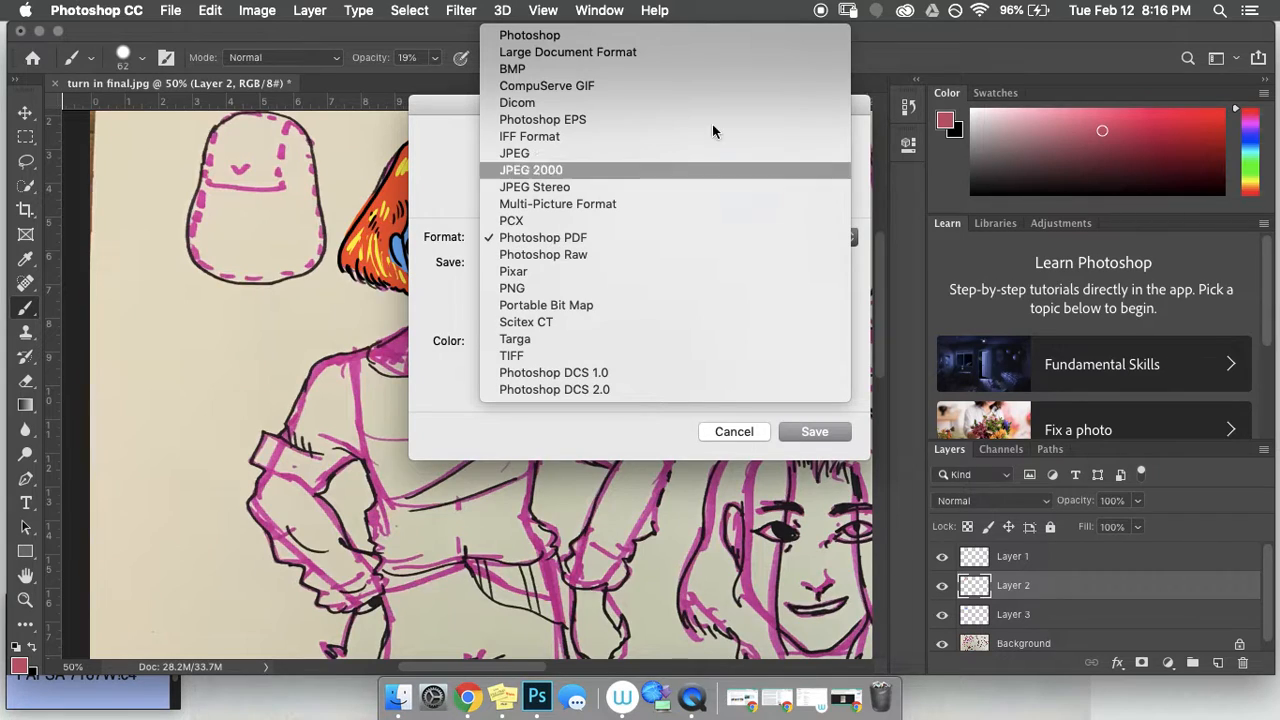
{"action": "left_click", "coordinate": [530, 36]}
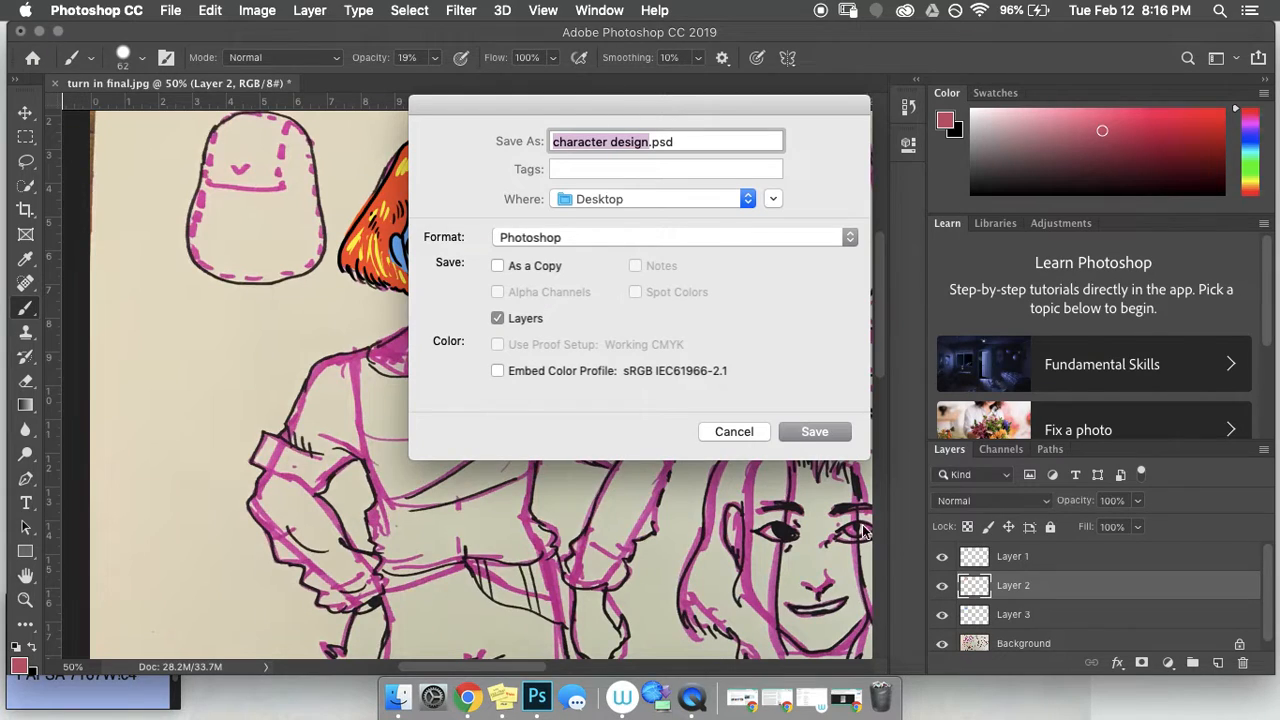
{"action": "left_click", "coordinate": [677, 142]}
{"action": "left_click_drag", "start_coordinate": [650, 141], "coordinate": [687, 150]}
{"action": "left_click", "coordinate": [691, 141]}
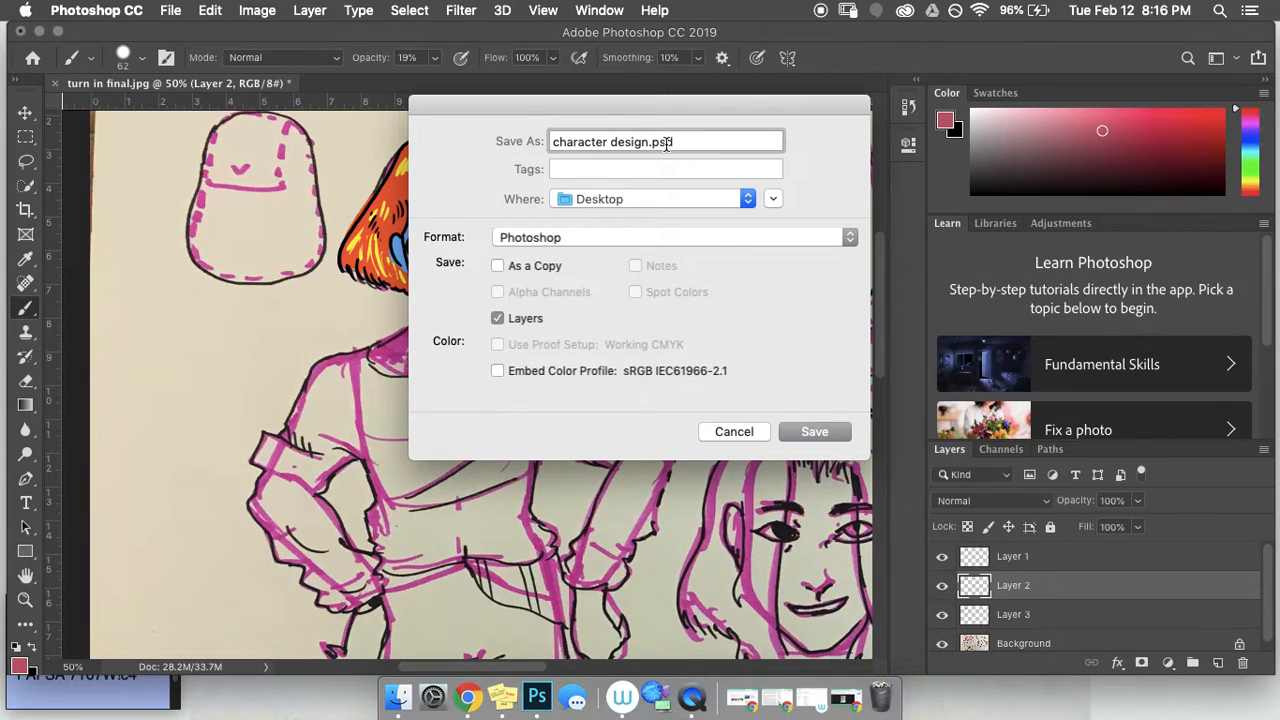
{"action": "left_click", "coordinate": [853, 246]}
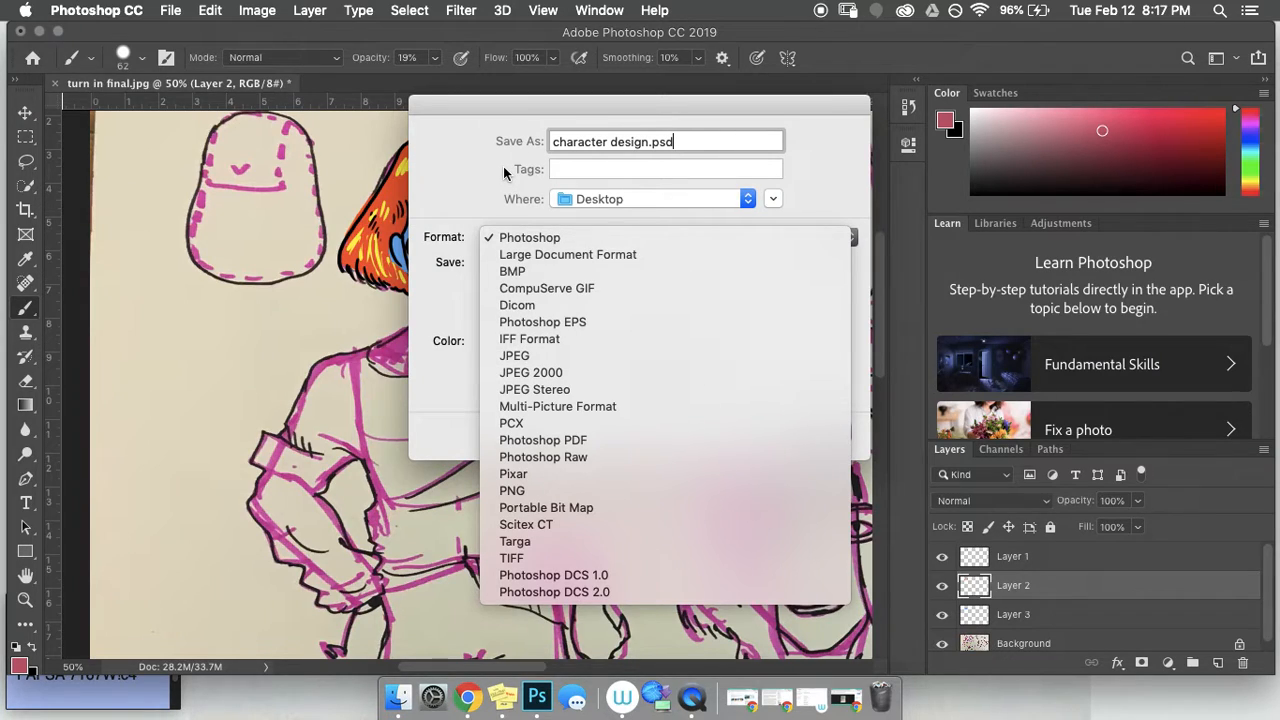
{"action": "left_click", "coordinate": [535, 240]}
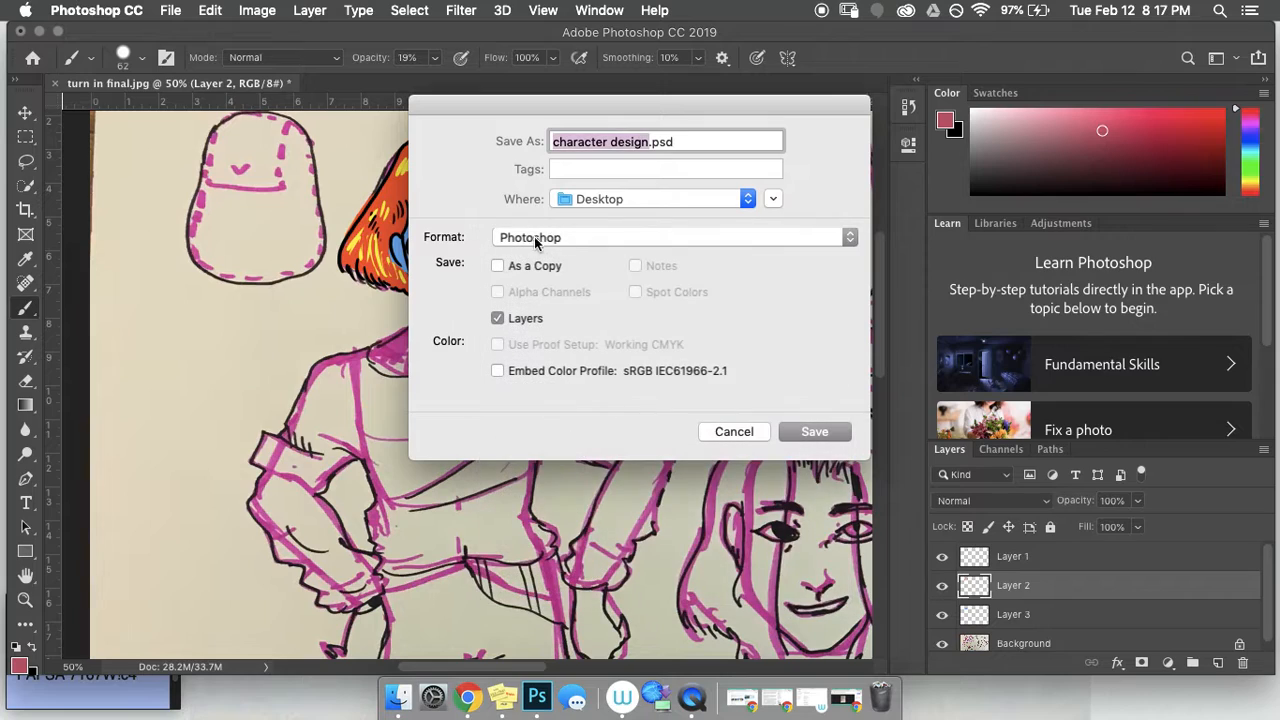
Step: Keep Photoshop format and save to the Desktop as character design.psd
{"action": "double_click", "coordinate": [679, 143]}
{"action": "left_click", "coordinate": [683, 143]}
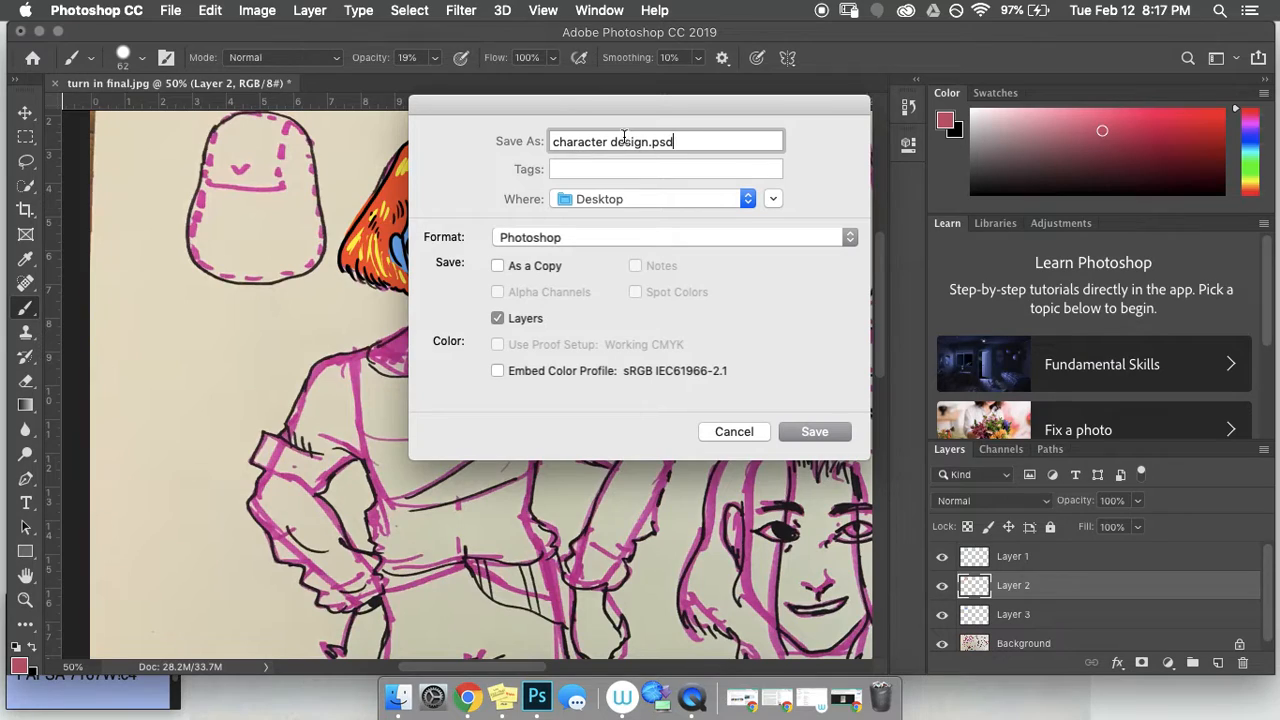
{"action": "left_click", "coordinate": [688, 238]}
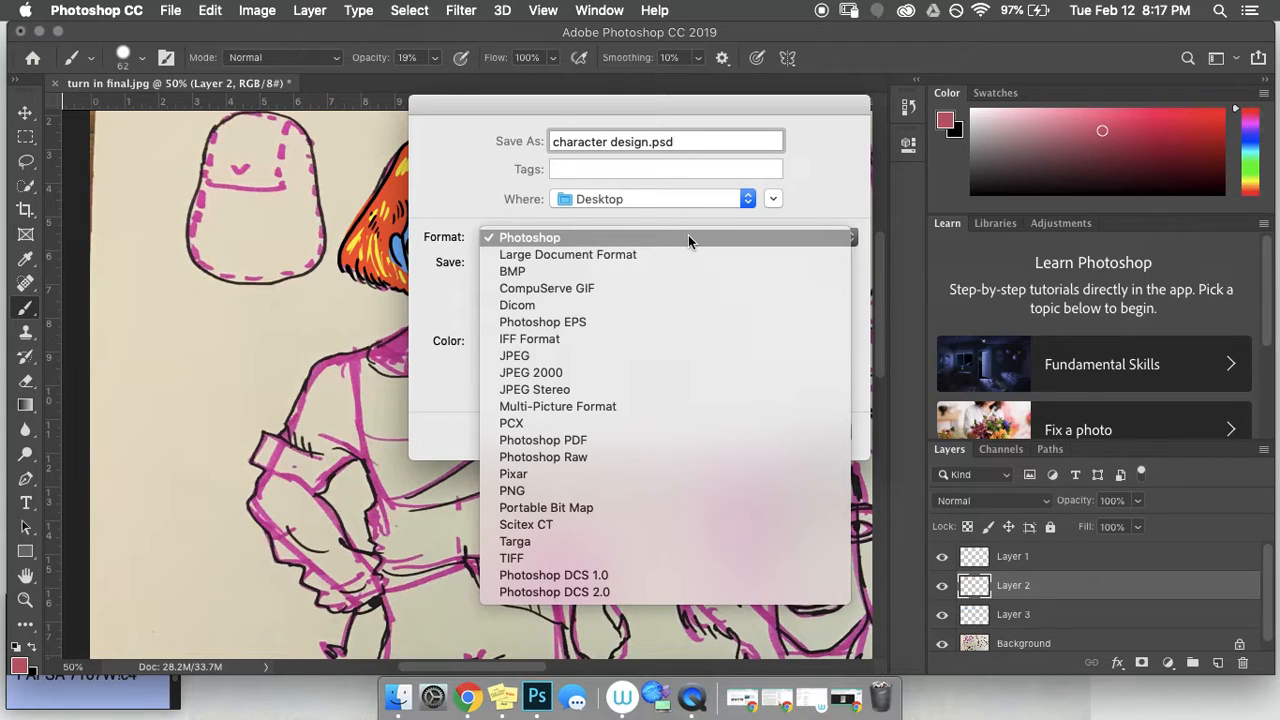
{"action": "left_click", "coordinate": [458, 216]}
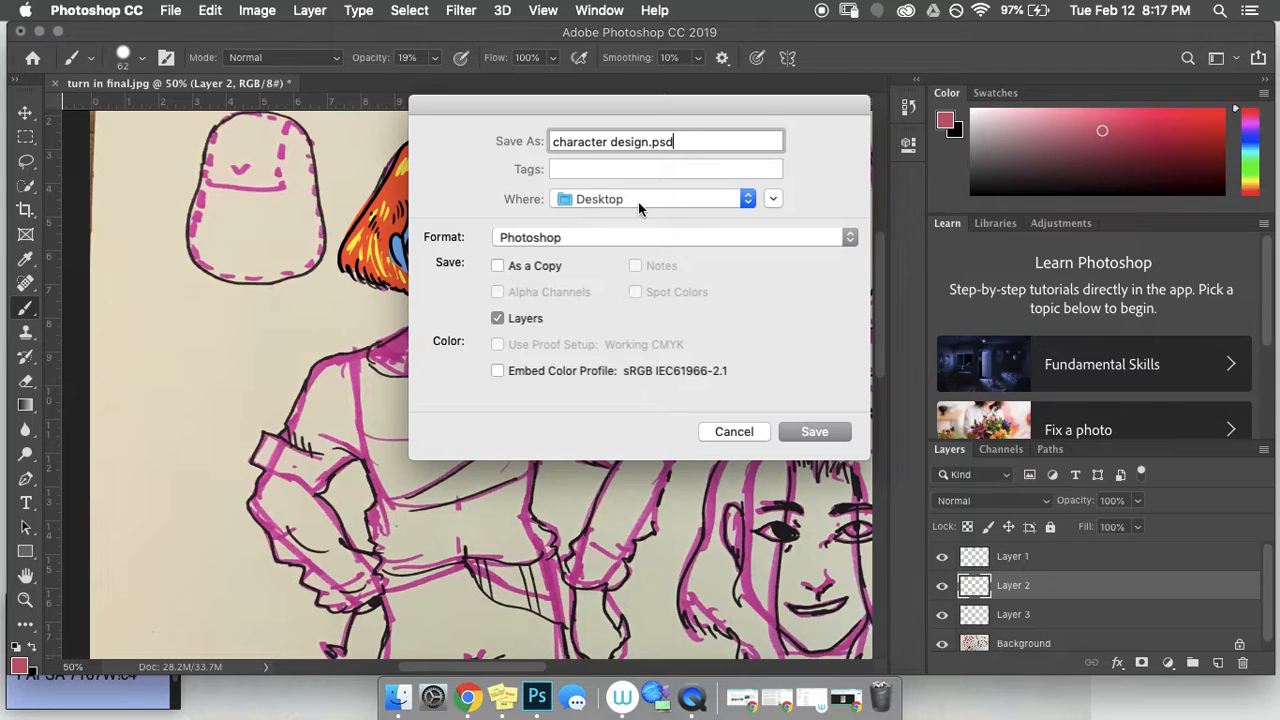
{"action": "left_click", "coordinate": [812, 432]}
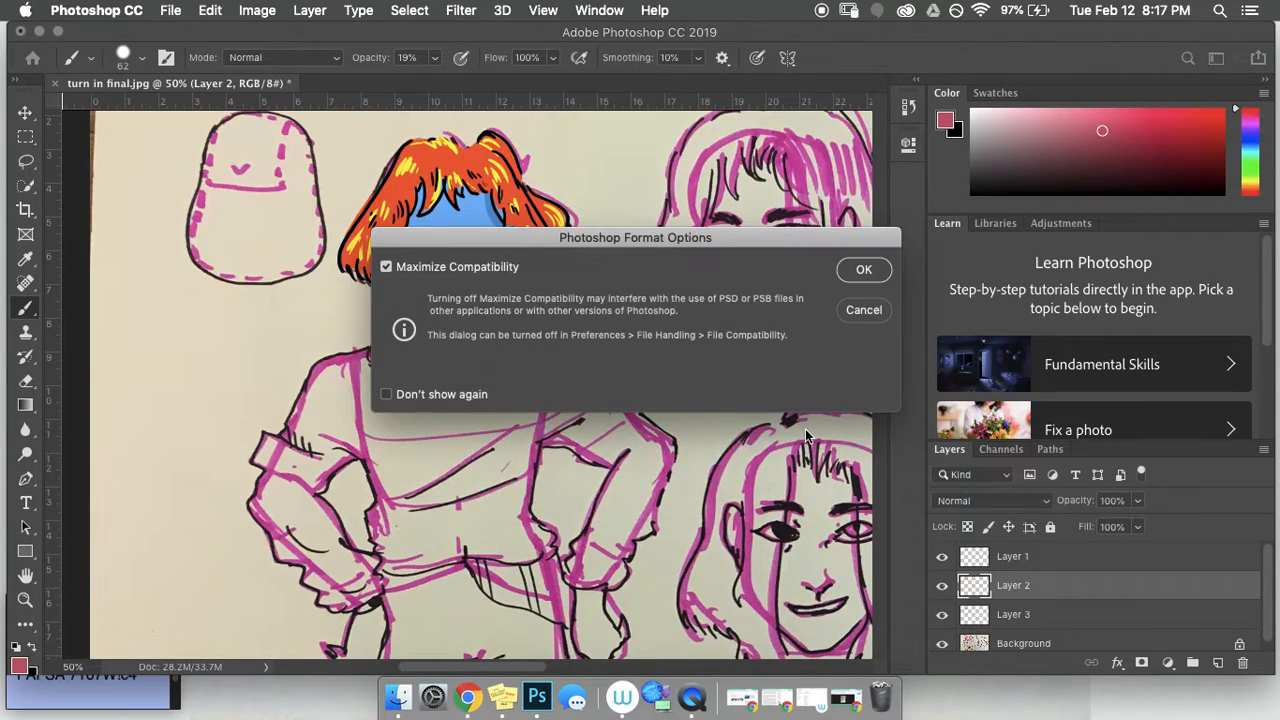
Step: Confirm the format options to finish saving character design.psd, then quit Photoshop CC
{"action": "left_click", "coordinate": [864, 272]}
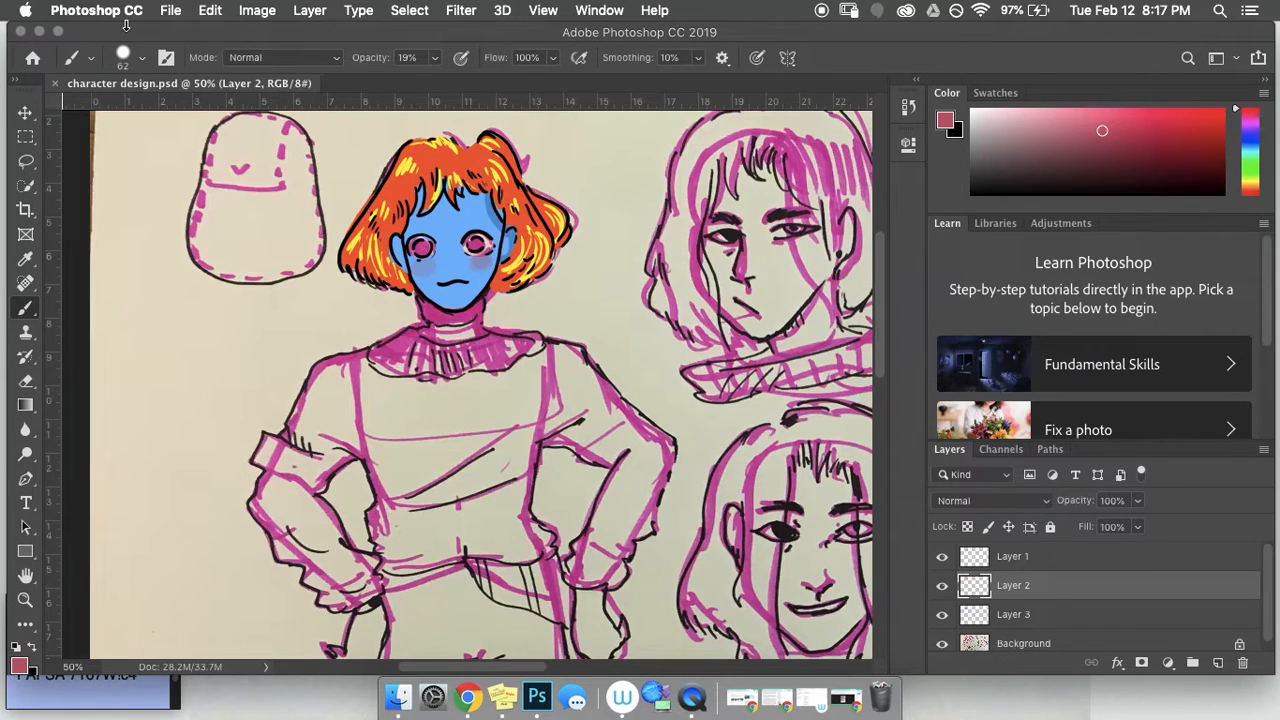
{"action": "left_click", "coordinate": [86, 12]}
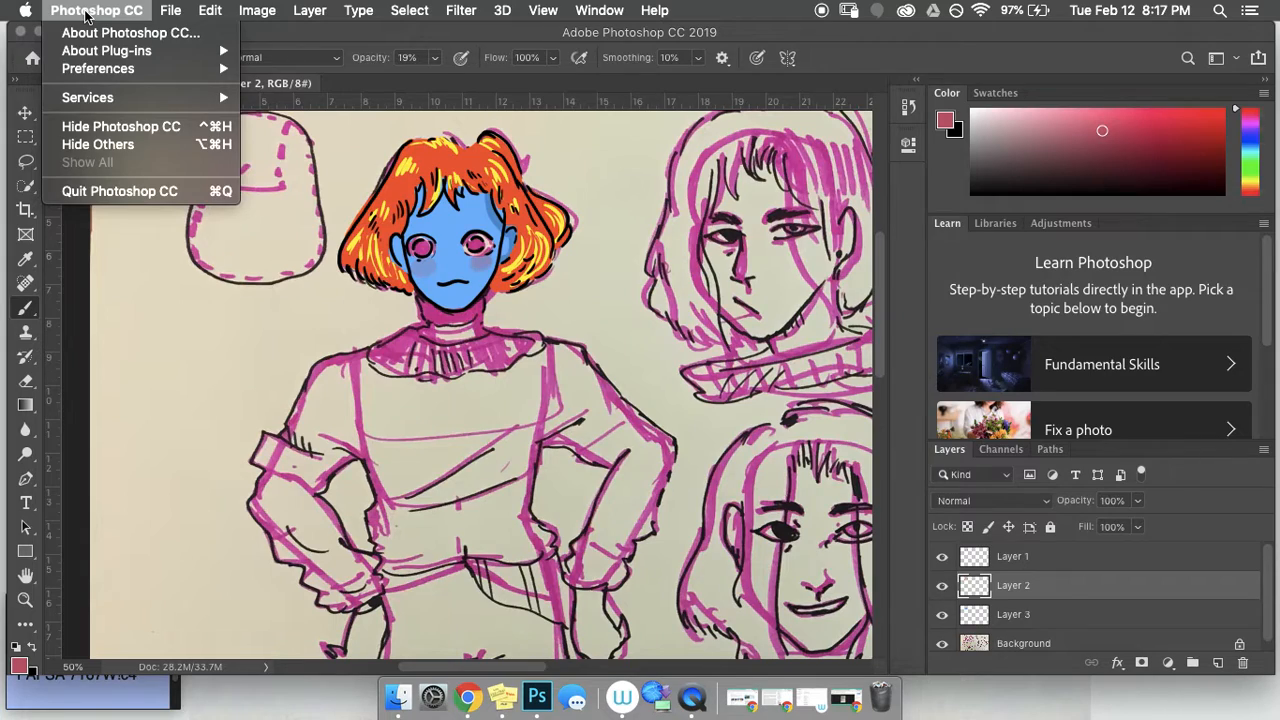
{"action": "left_click", "coordinate": [297, 40]}
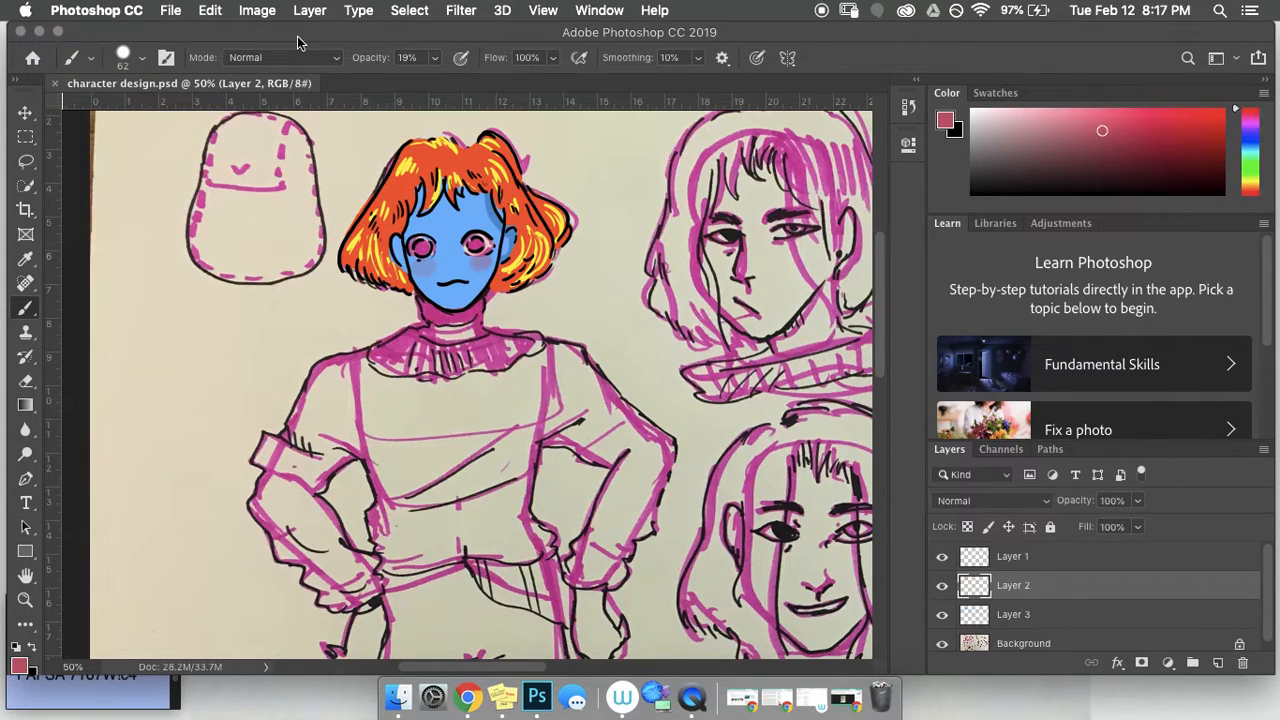
{"action": "left_click", "coordinate": [95, 11]}
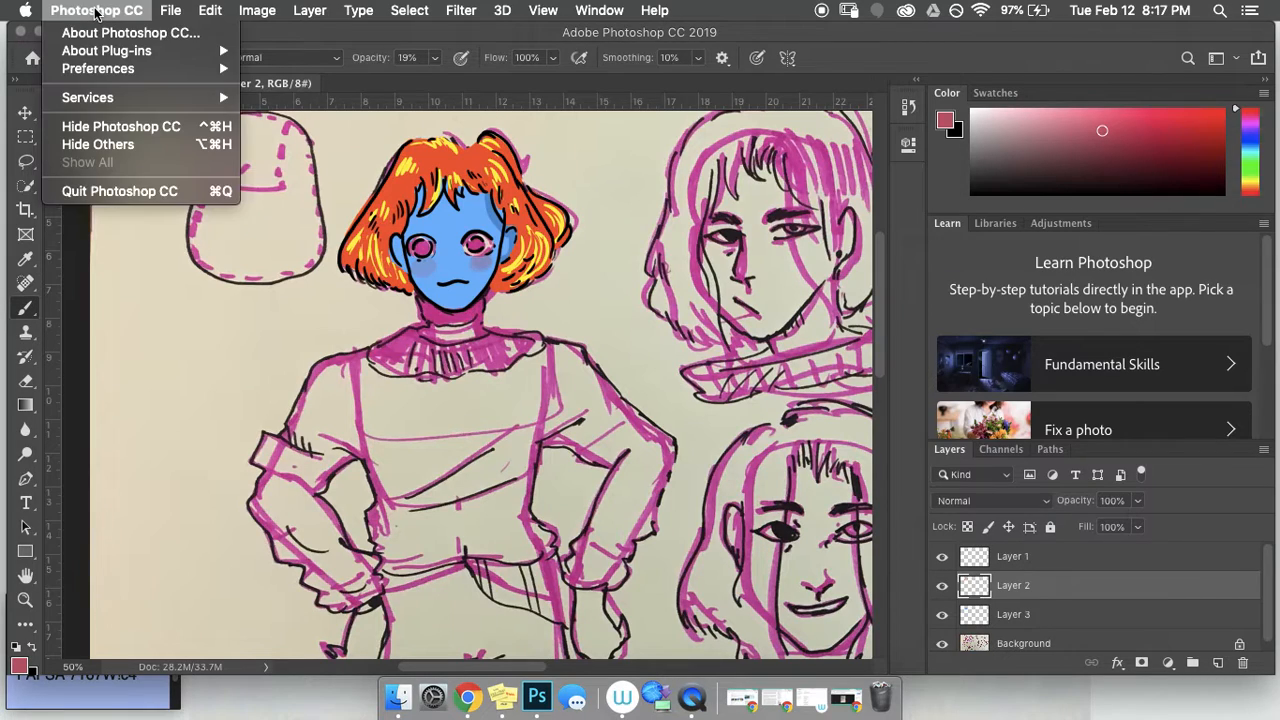
{"action": "left_click", "coordinate": [226, 201]}
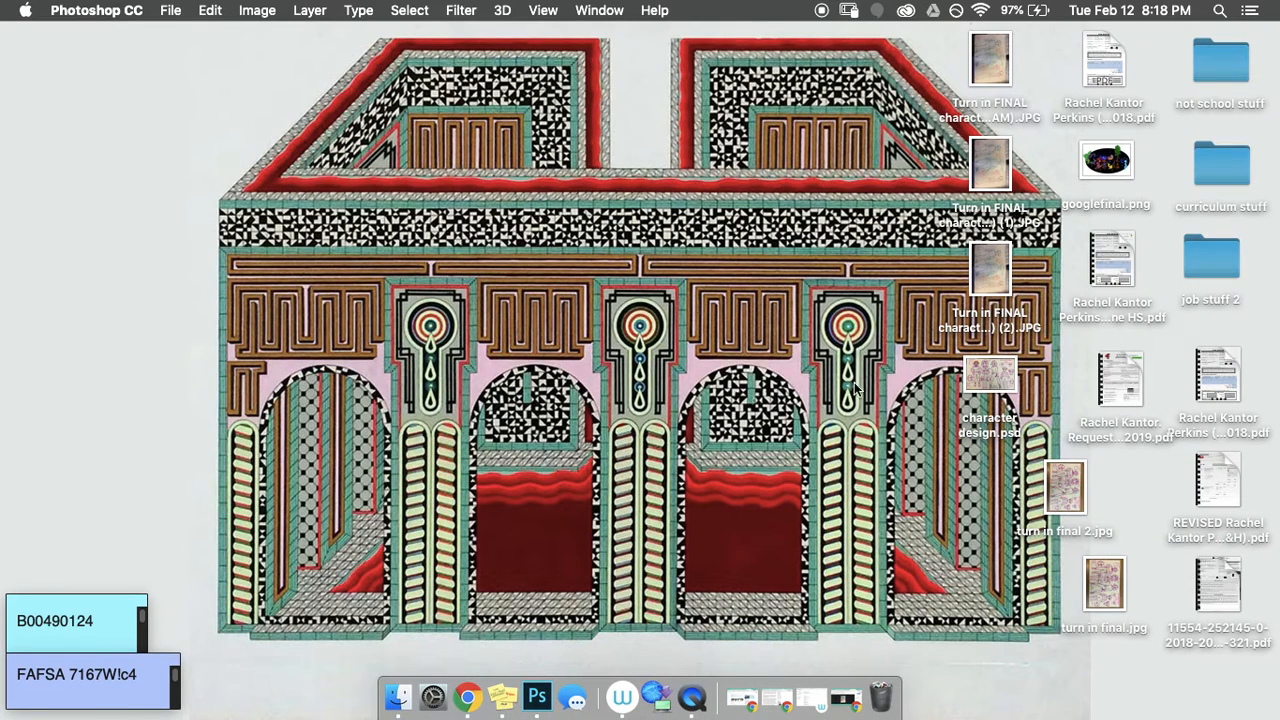
Step: Restore Chrome from the Dock, dismiss the downloads bar and return to My Drive
{"action": "left_click", "coordinate": [848, 705]}
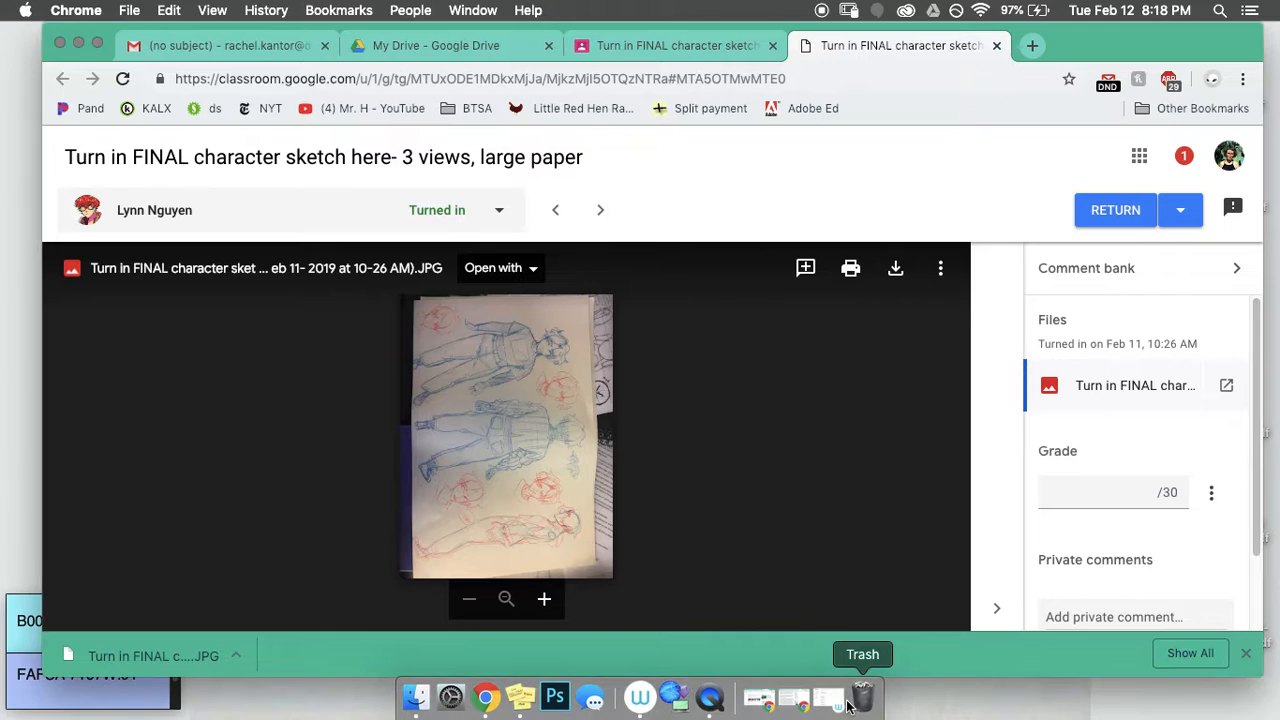
{"action": "left_click", "coordinate": [1245, 657]}
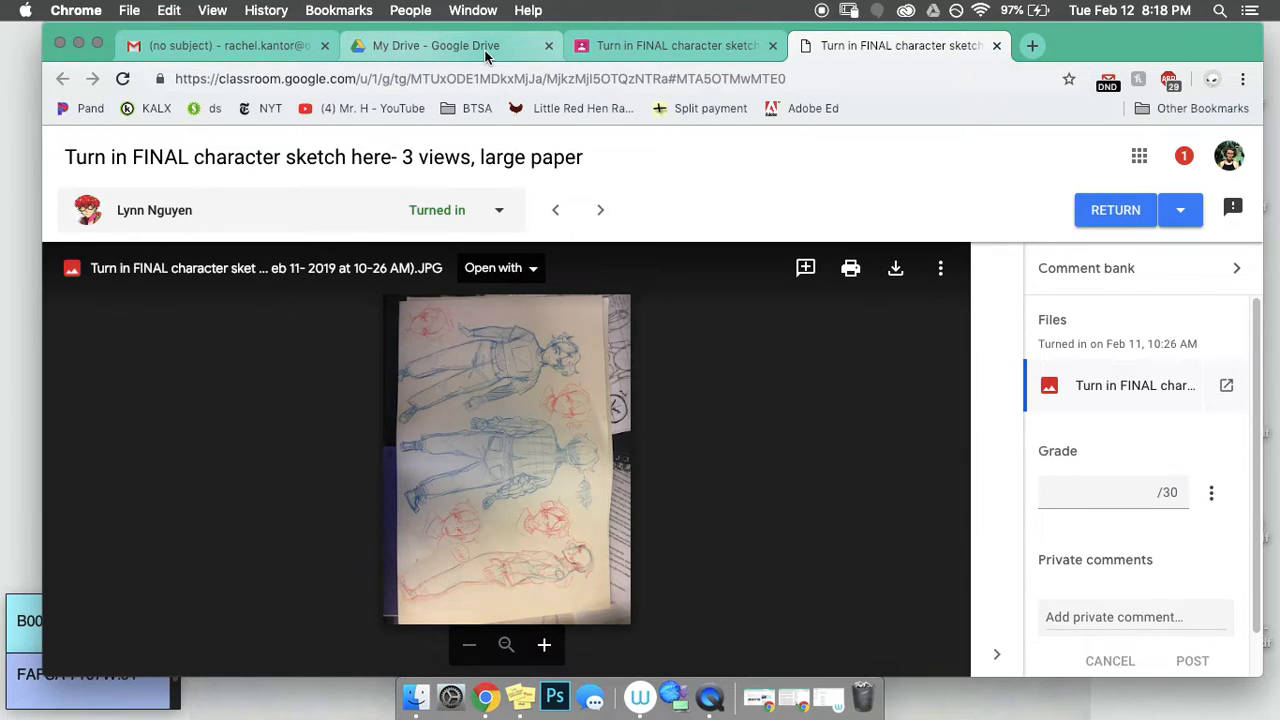
{"action": "left_click", "coordinate": [410, 48]}
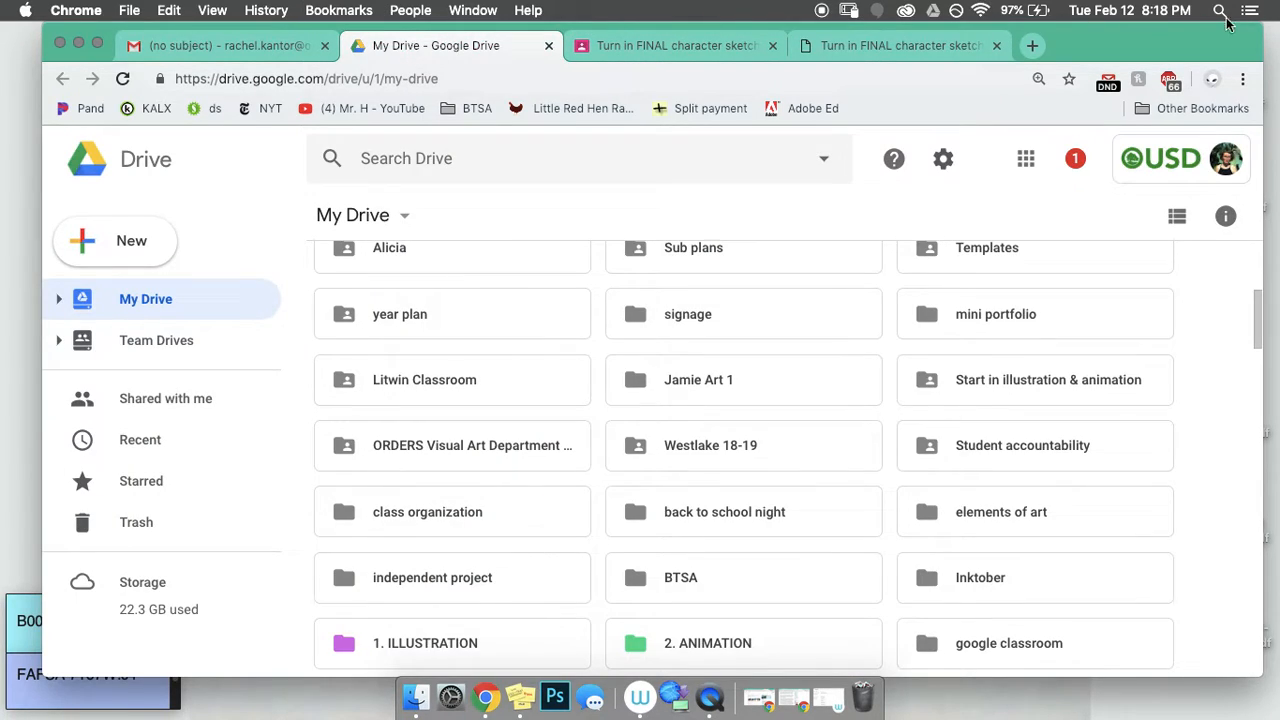
Step: Move the Chrome window left so the desktop files show, keeping it windowed
{"action": "left_click_drag", "start_coordinate": [1178, 46], "coordinate": [1068, 46]}
{"action": "scroll", "coordinate": [753, 301], "scroll_direction": "up", "scroll_amount": 2}
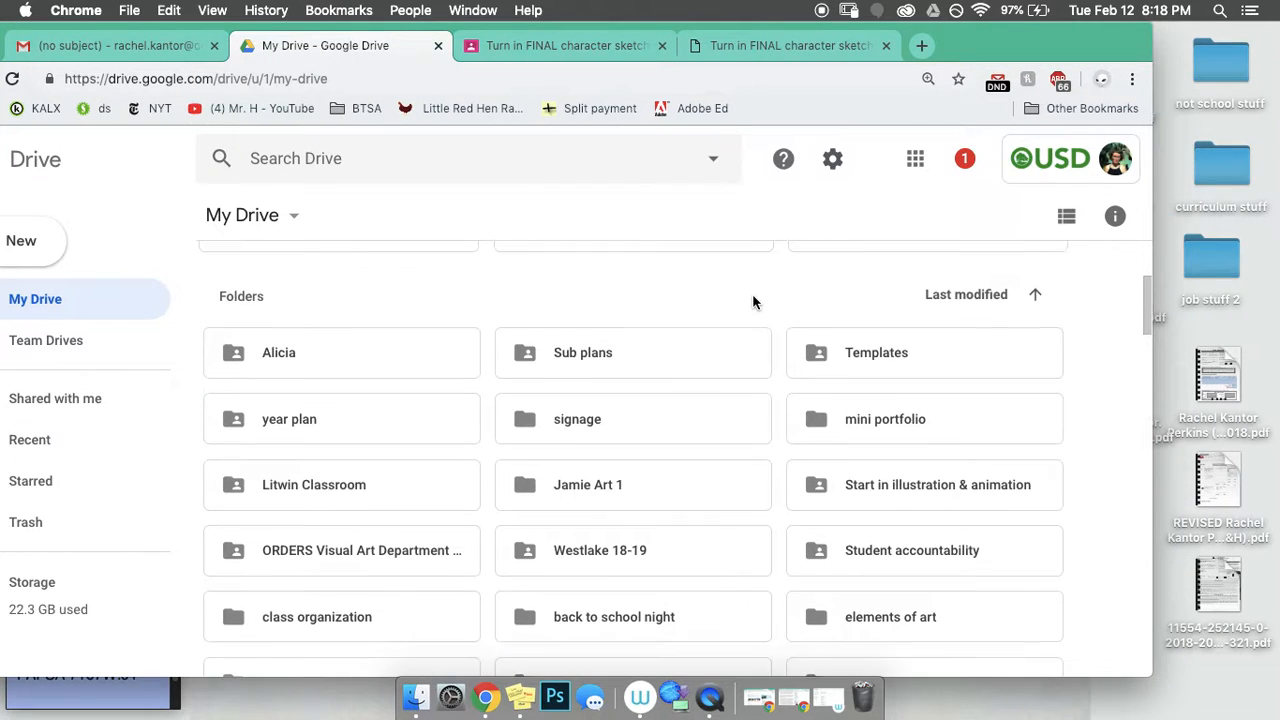
{"action": "scroll", "coordinate": [753, 301], "scroll_direction": "down", "scroll_amount": 5}
{"action": "scroll", "coordinate": [753, 301], "scroll_direction": "up", "scroll_amount": 6}
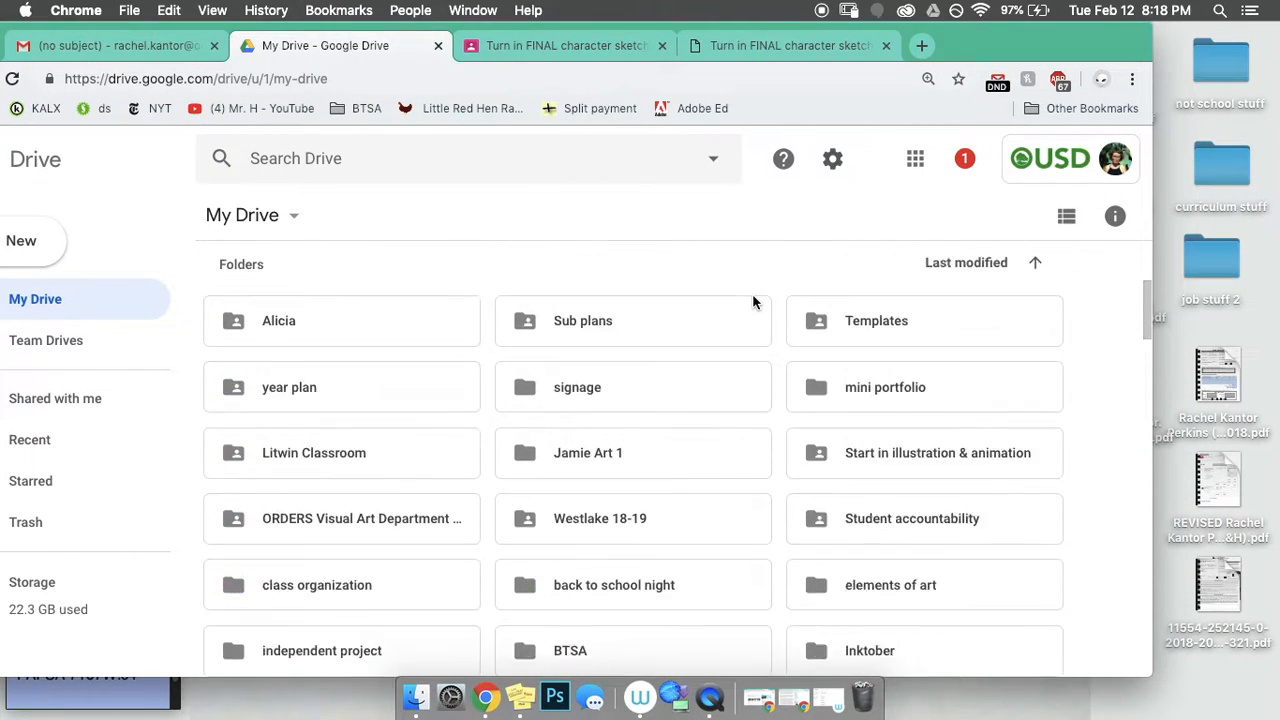
{"action": "scroll", "coordinate": [753, 301], "scroll_direction": "down", "scroll_amount": 5}
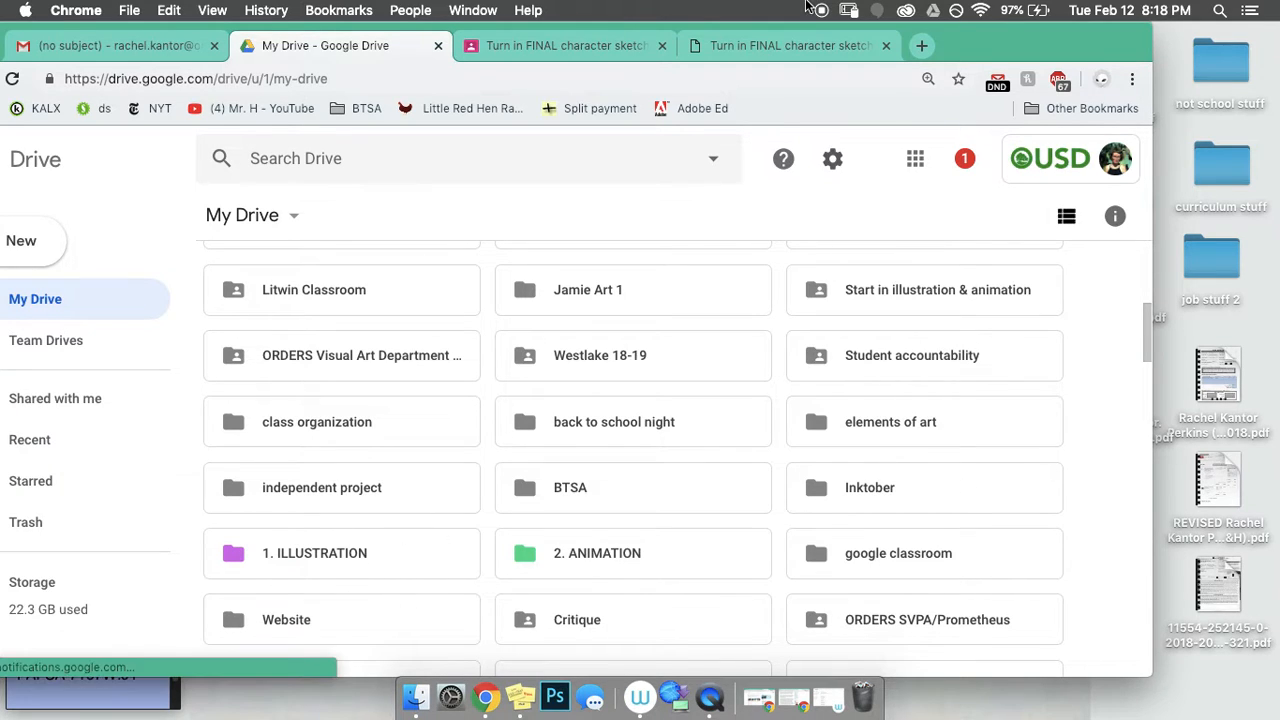
{"action": "left_click_drag", "start_coordinate": [1047, 60], "coordinate": [1117, 38]}
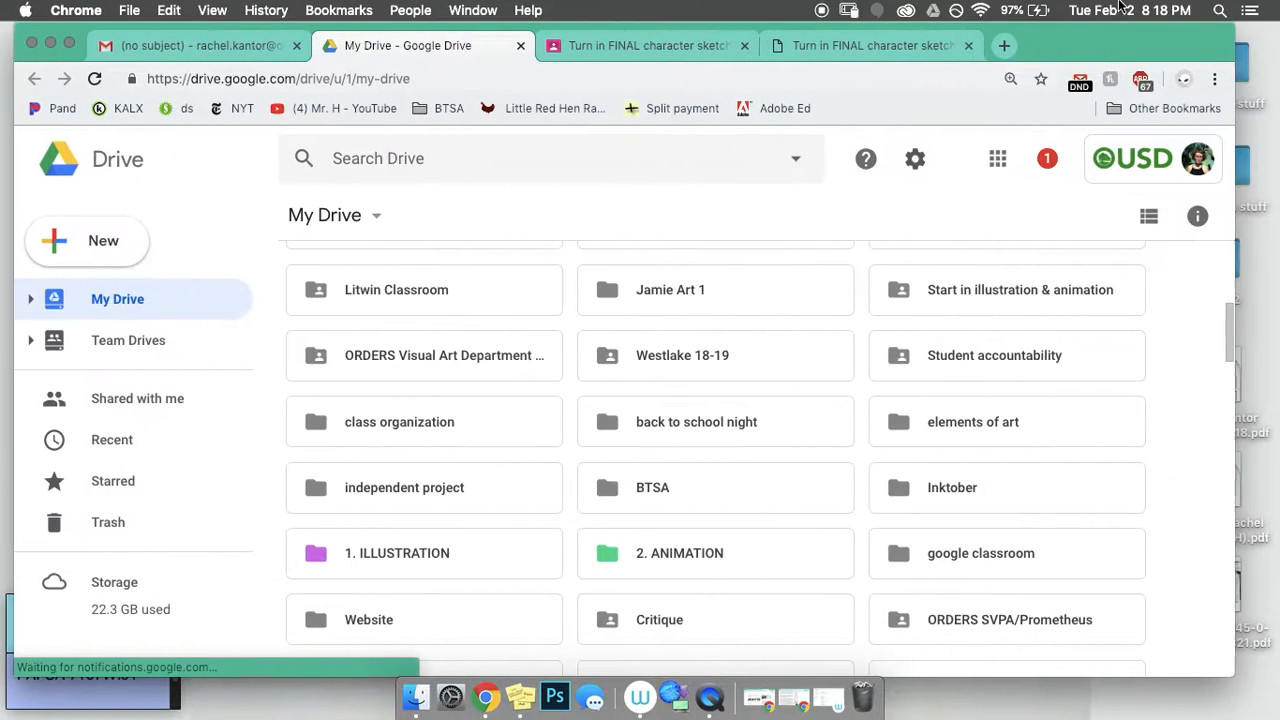
{"action": "left_click", "coordinate": [68, 45]}
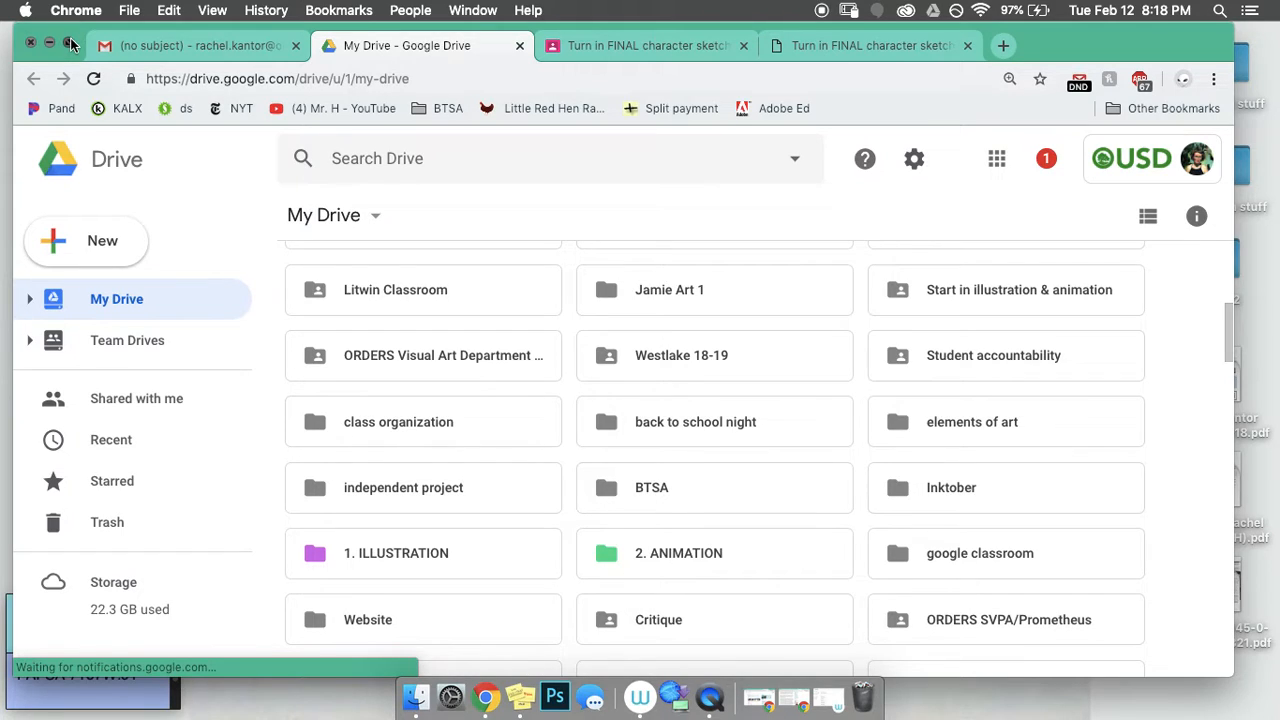
{"action": "mouse_move", "coordinate": [76, 6]}
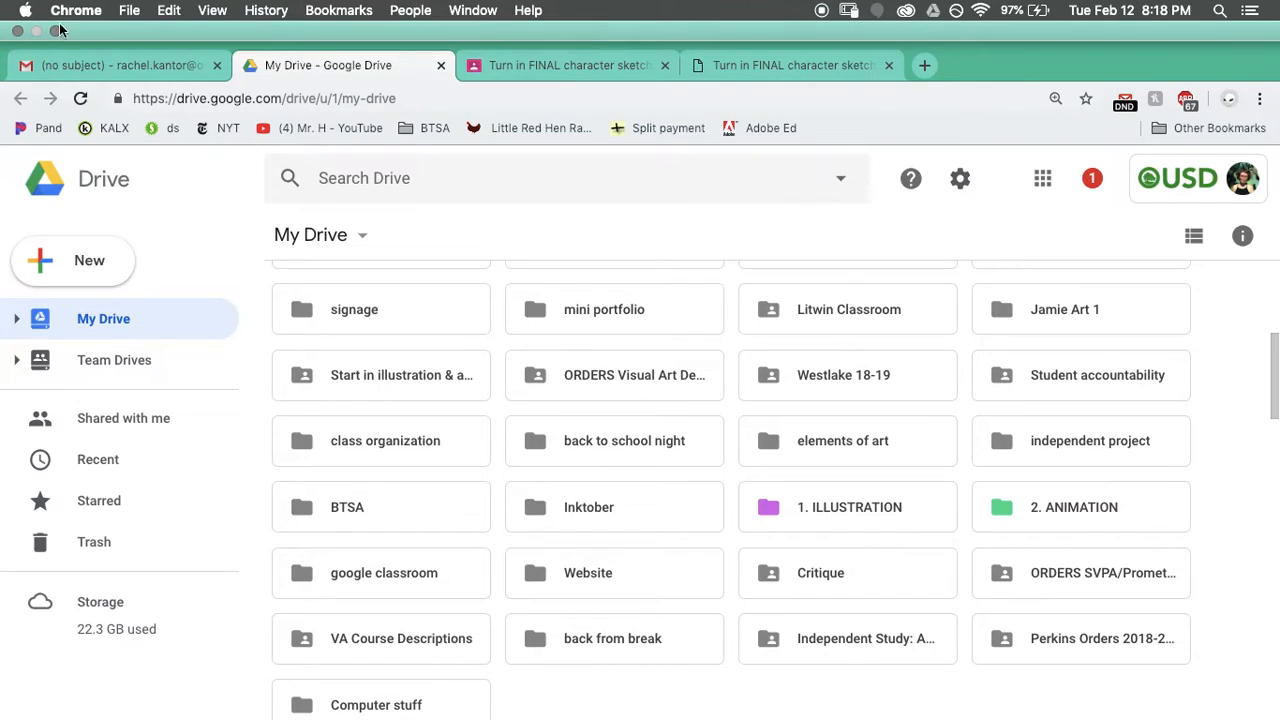
{"action": "left_click", "coordinate": [56, 32]}
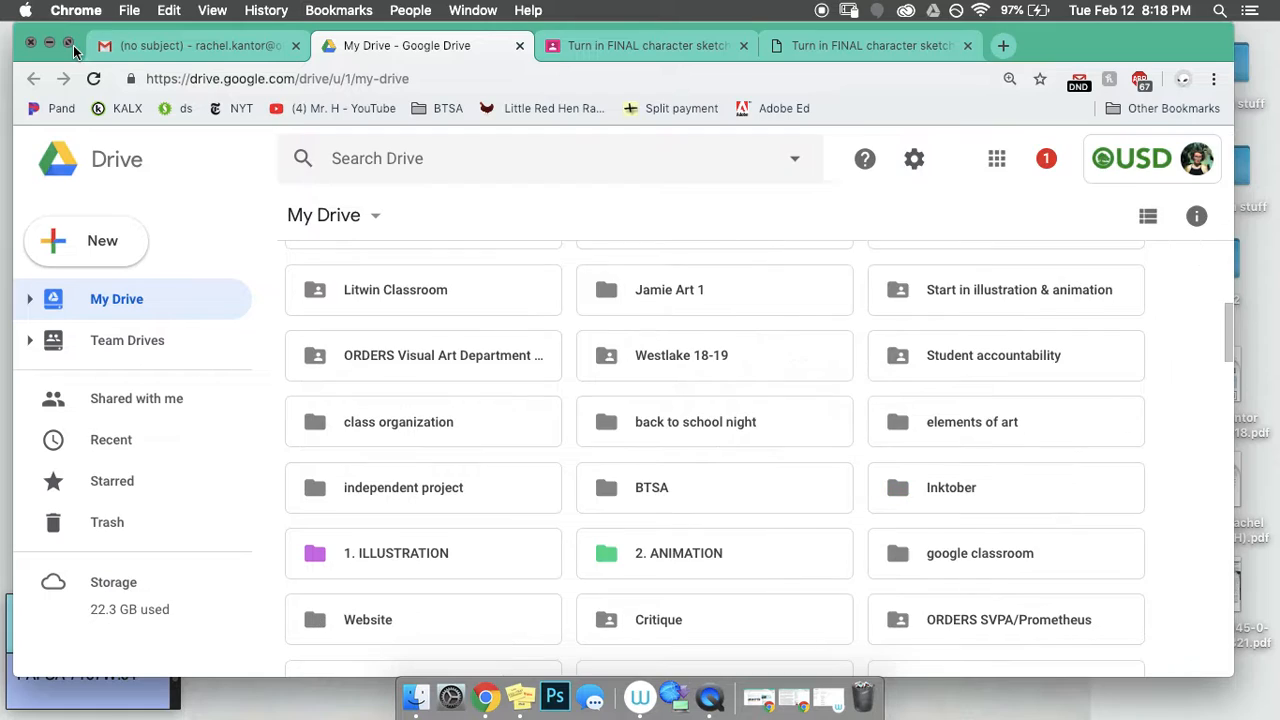
Step: Narrow the Chrome window and drag character design.psd from the Desktop into My Drive
{"action": "left_click_drag", "start_coordinate": [1234, 282], "coordinate": [880, 300]}
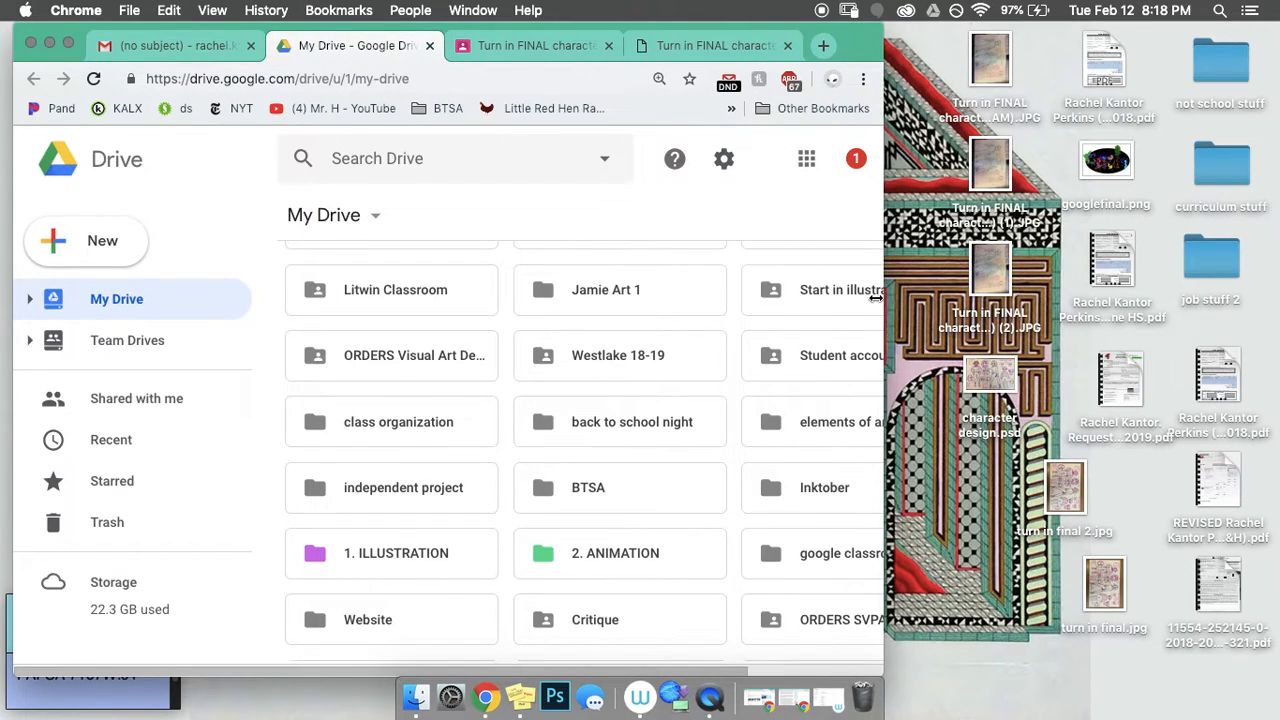
{"action": "left_click", "coordinate": [989, 432]}
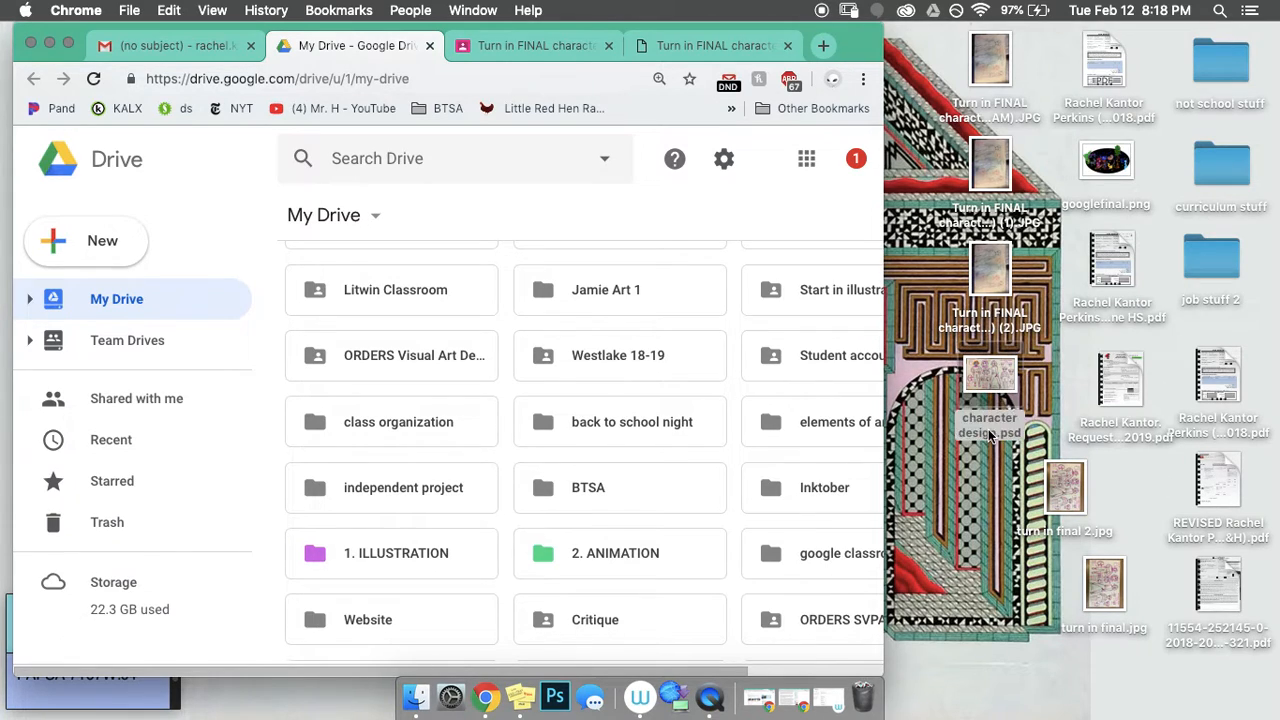
{"action": "left_click", "coordinate": [989, 432]}
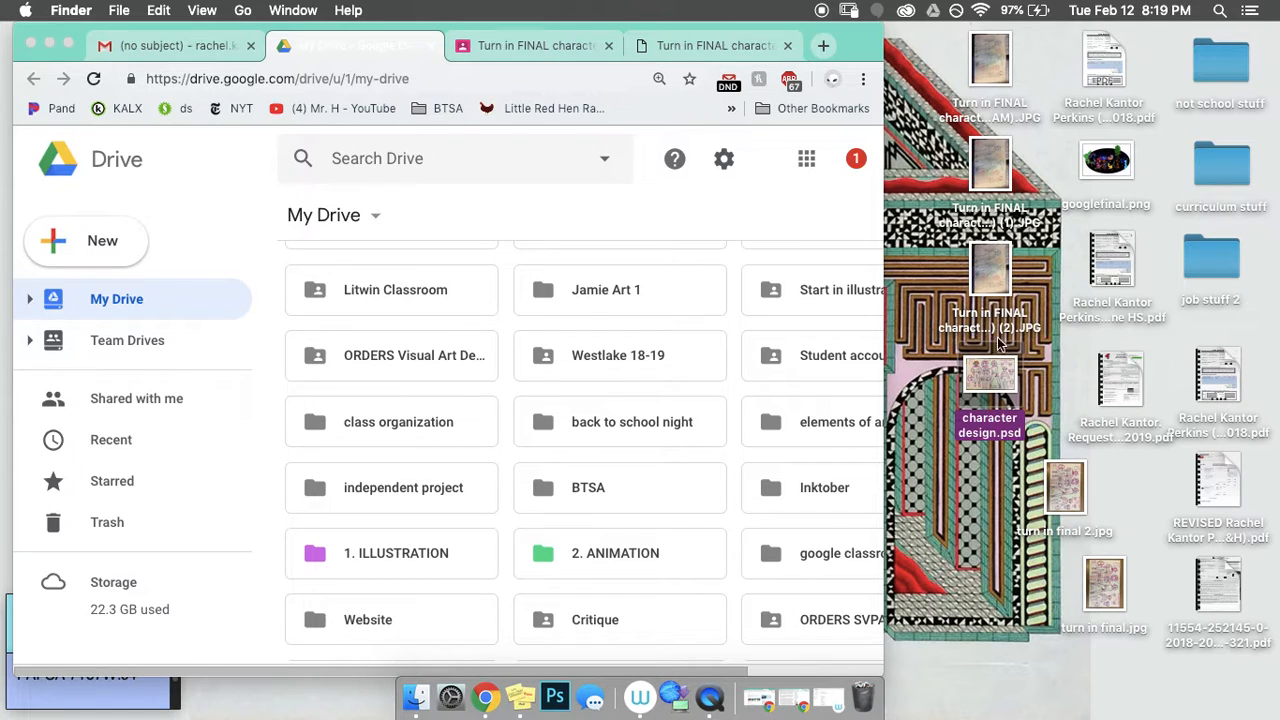
{"action": "scroll", "coordinate": [790, 366], "scroll_direction": "up", "scroll_amount": 1}
{"action": "scroll", "coordinate": [790, 366], "scroll_direction": "down", "scroll_amount": 3}
{"action": "scroll", "coordinate": [790, 366], "scroll_direction": "down", "scroll_amount": 2}
{"action": "left_click_drag", "start_coordinate": [988, 380], "coordinate": [810, 390]}
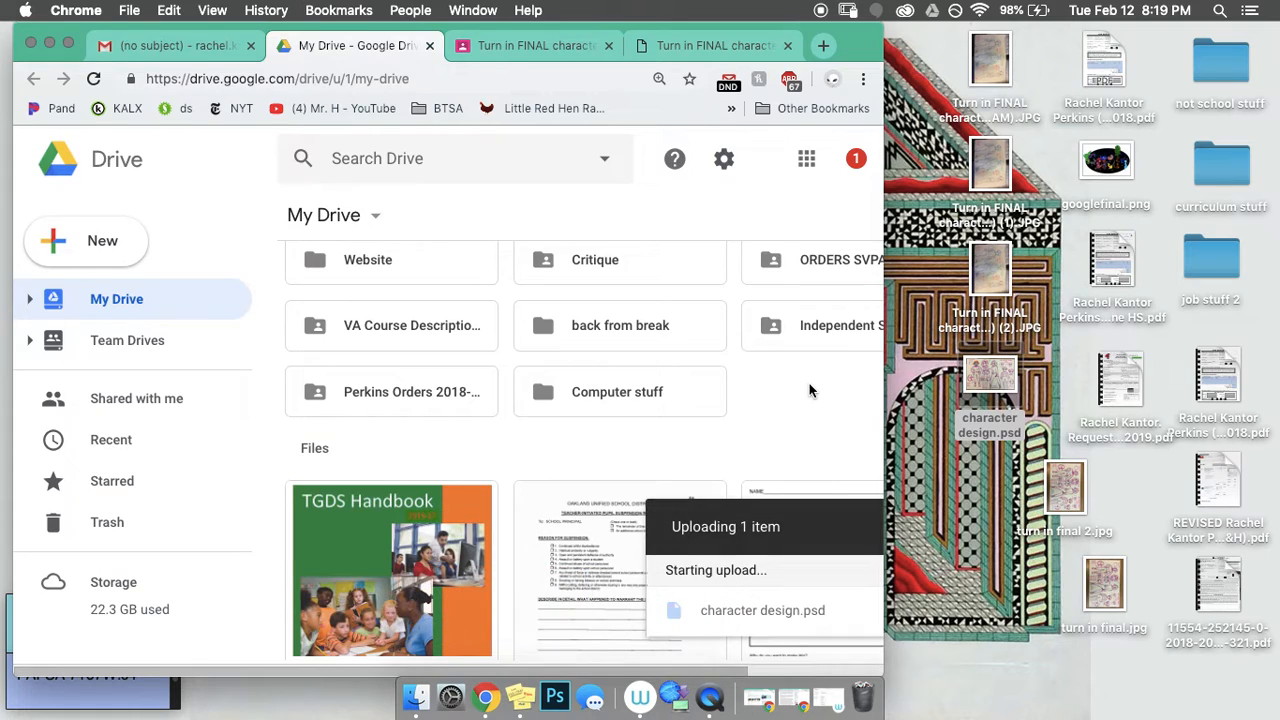